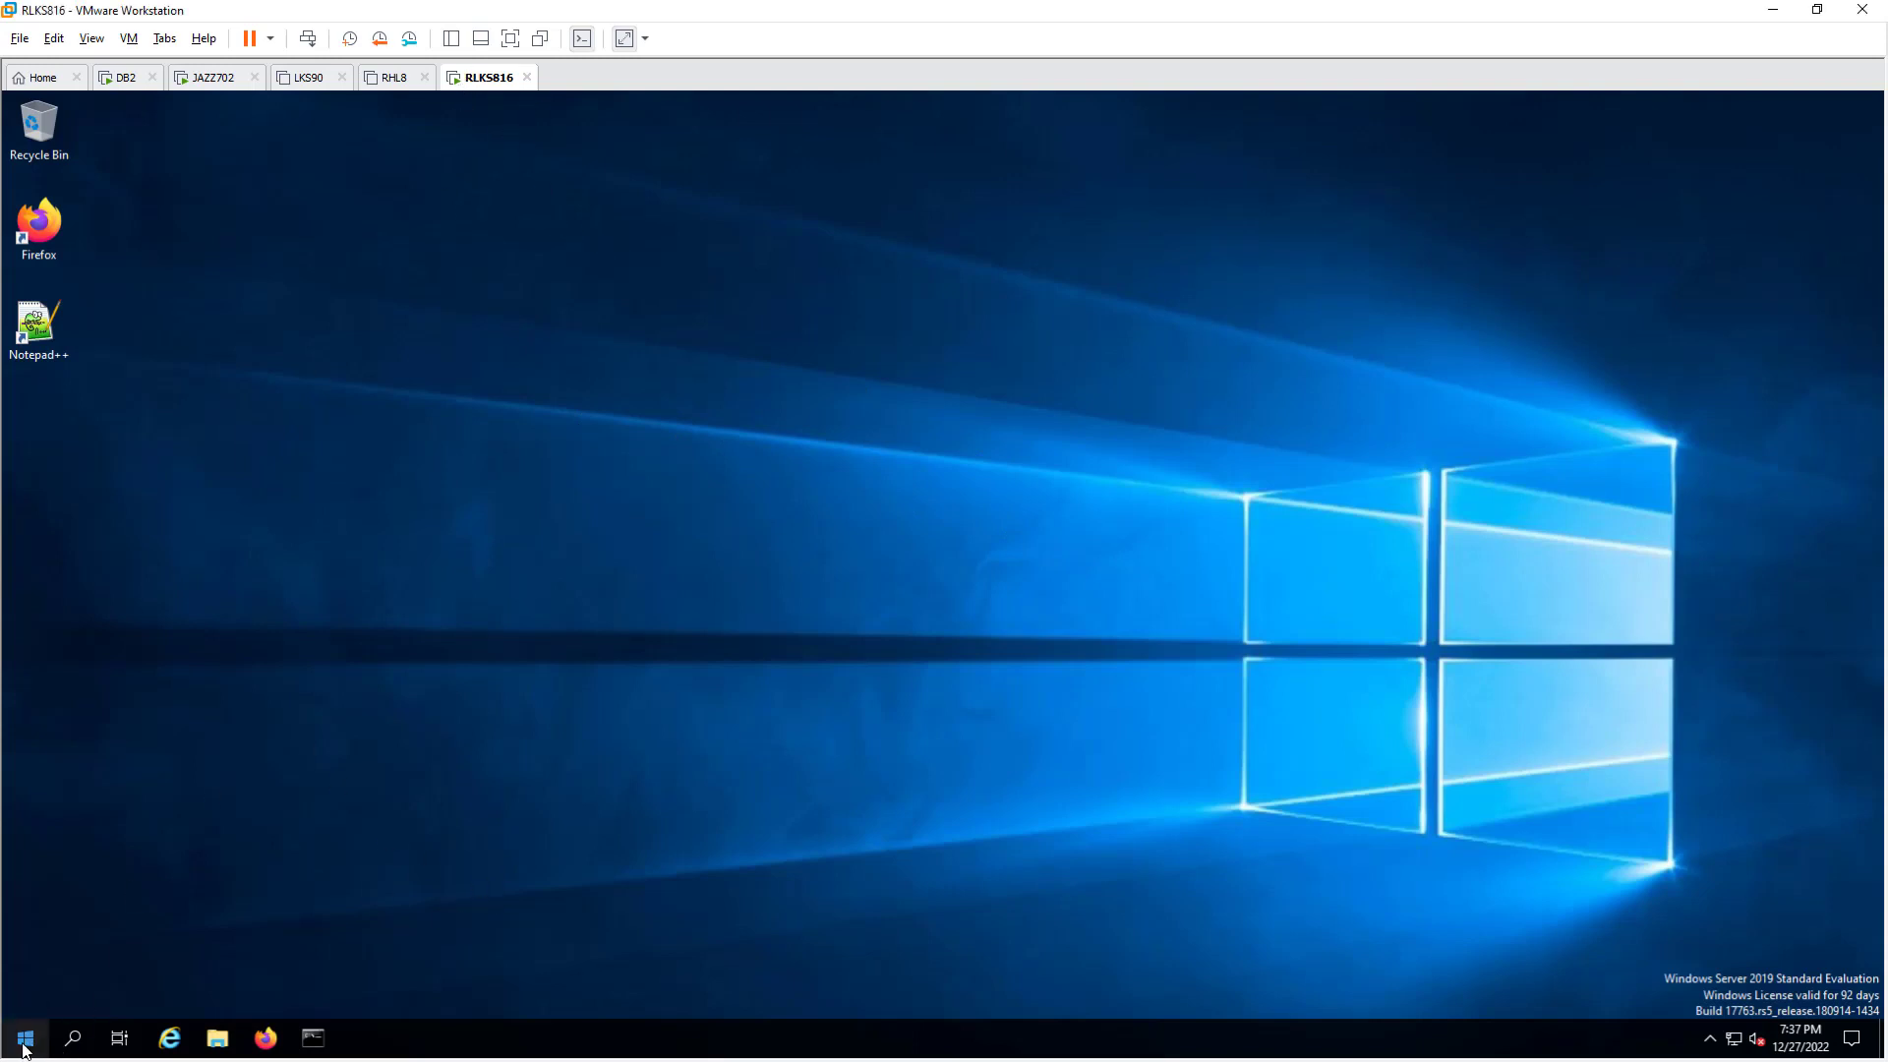
Step: Look through the installed IBM Rational programs, and browse to the C:\software\IBM_License_Key_Server_Windows folder
left_click(27, 1043)
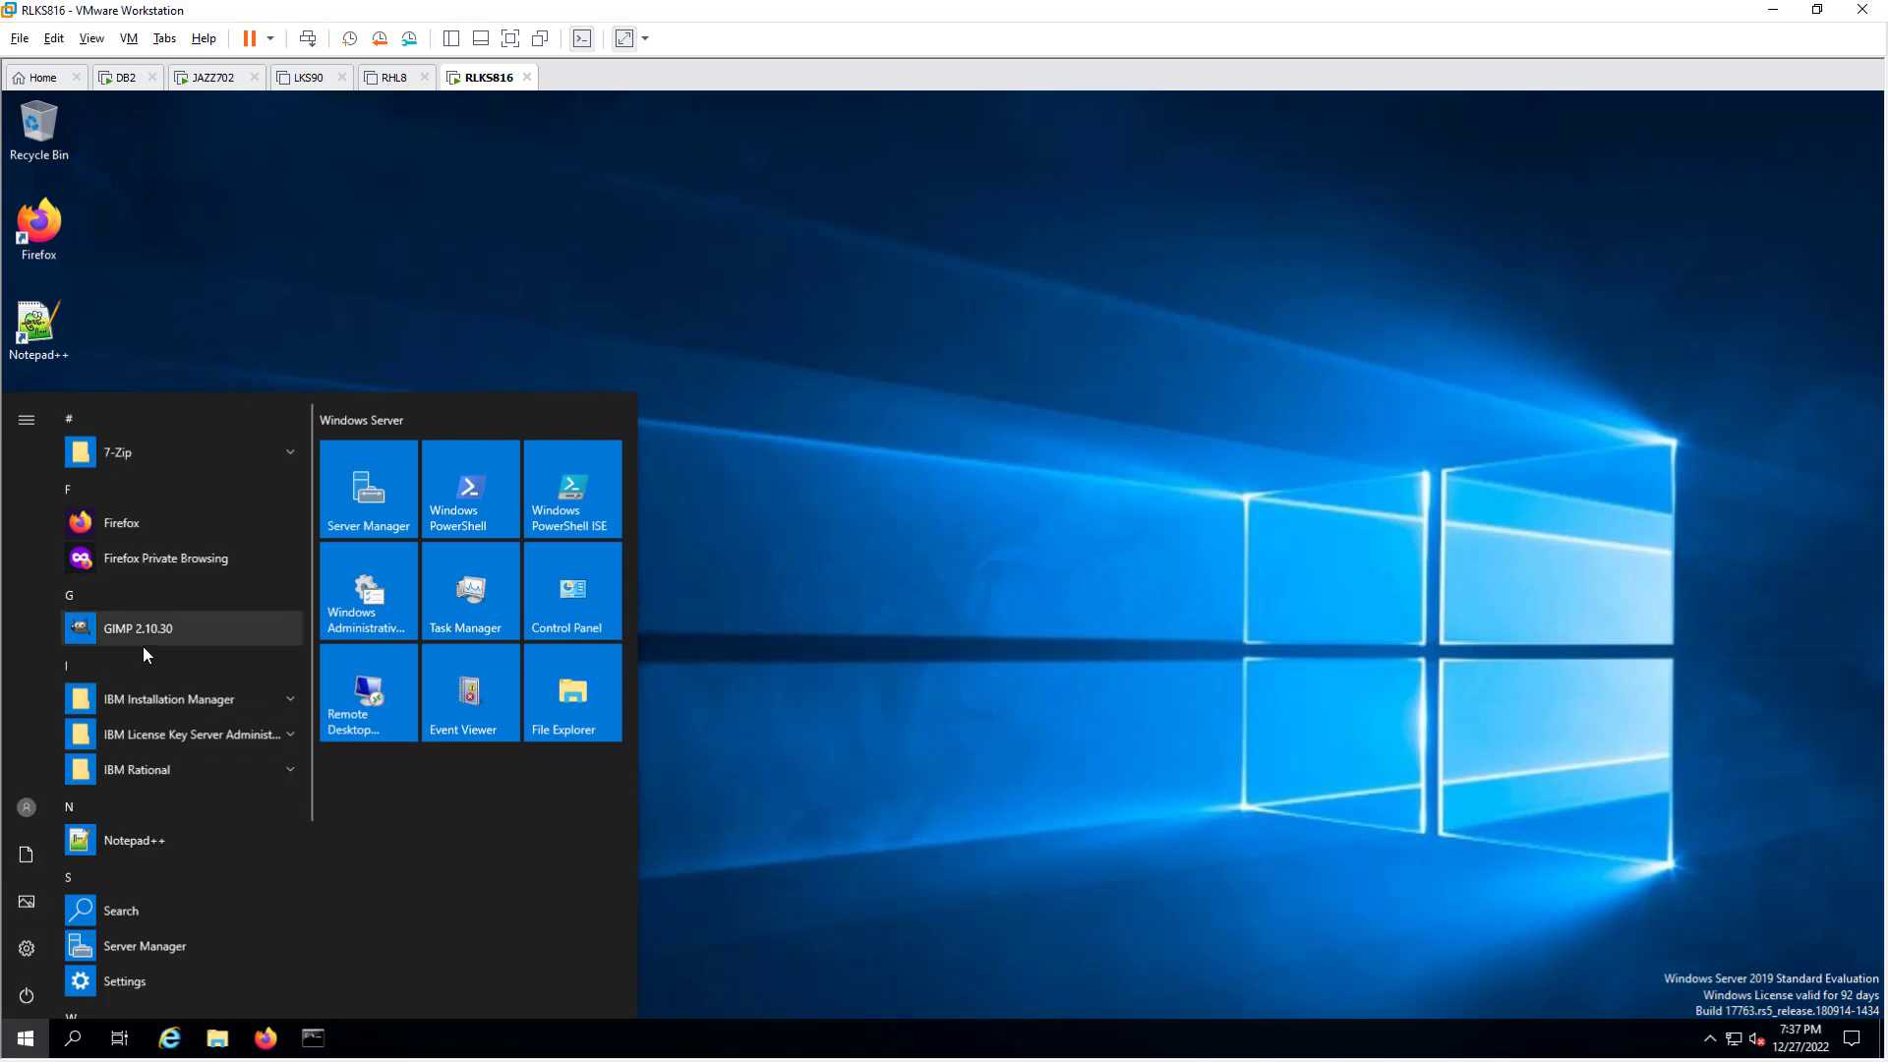
left_click(155, 775)
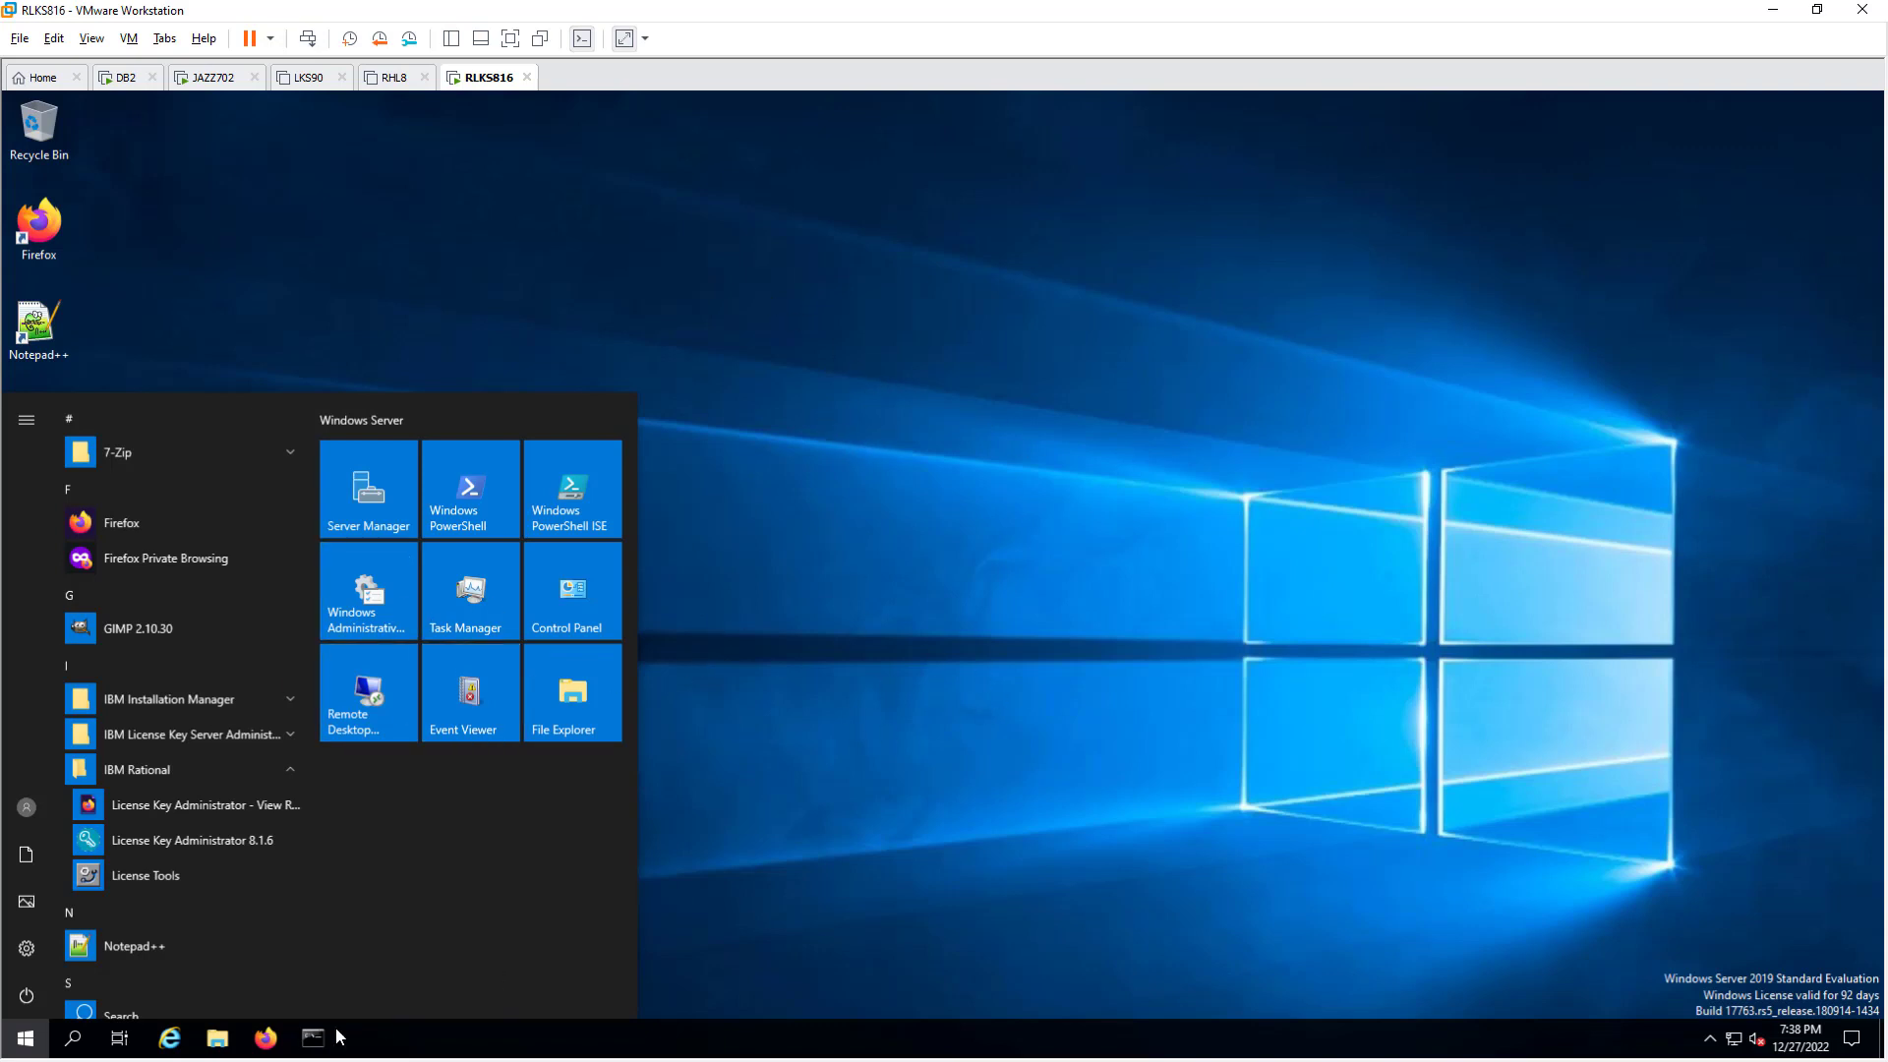
left_click(217, 1040)
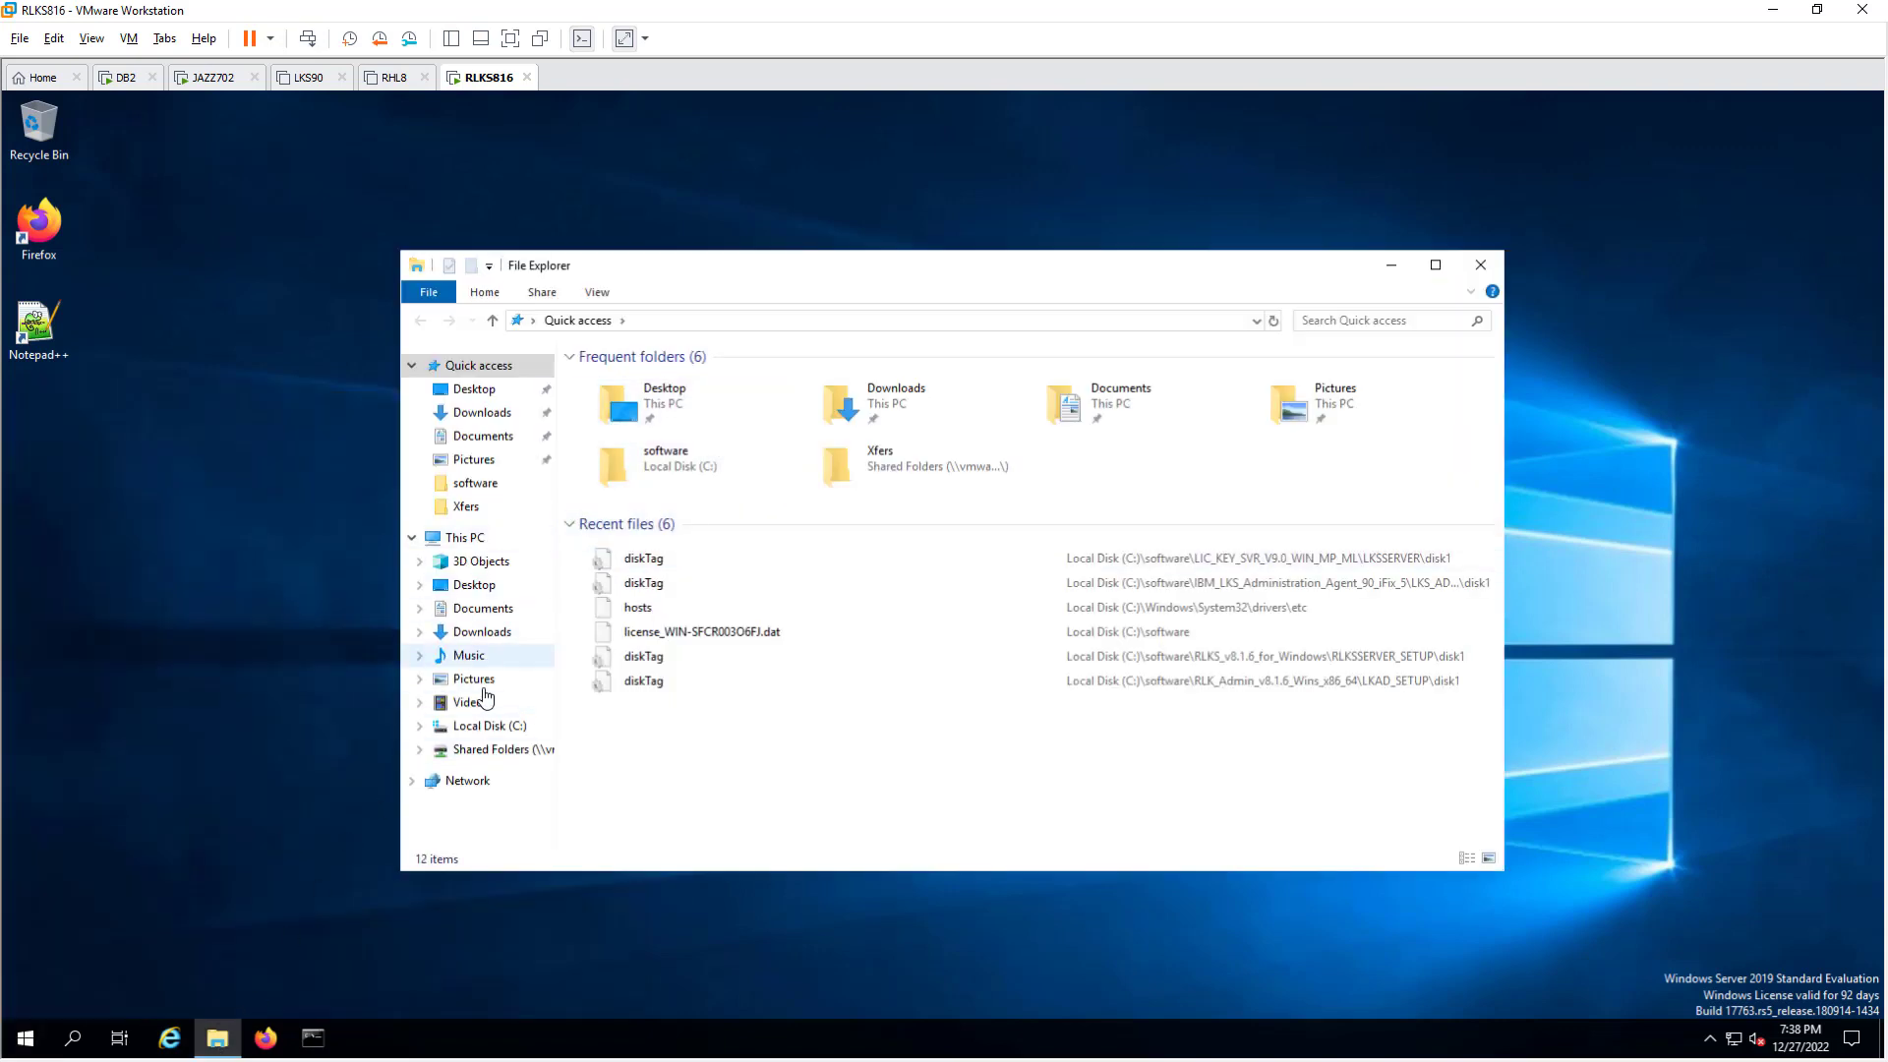
left_click(482, 725)
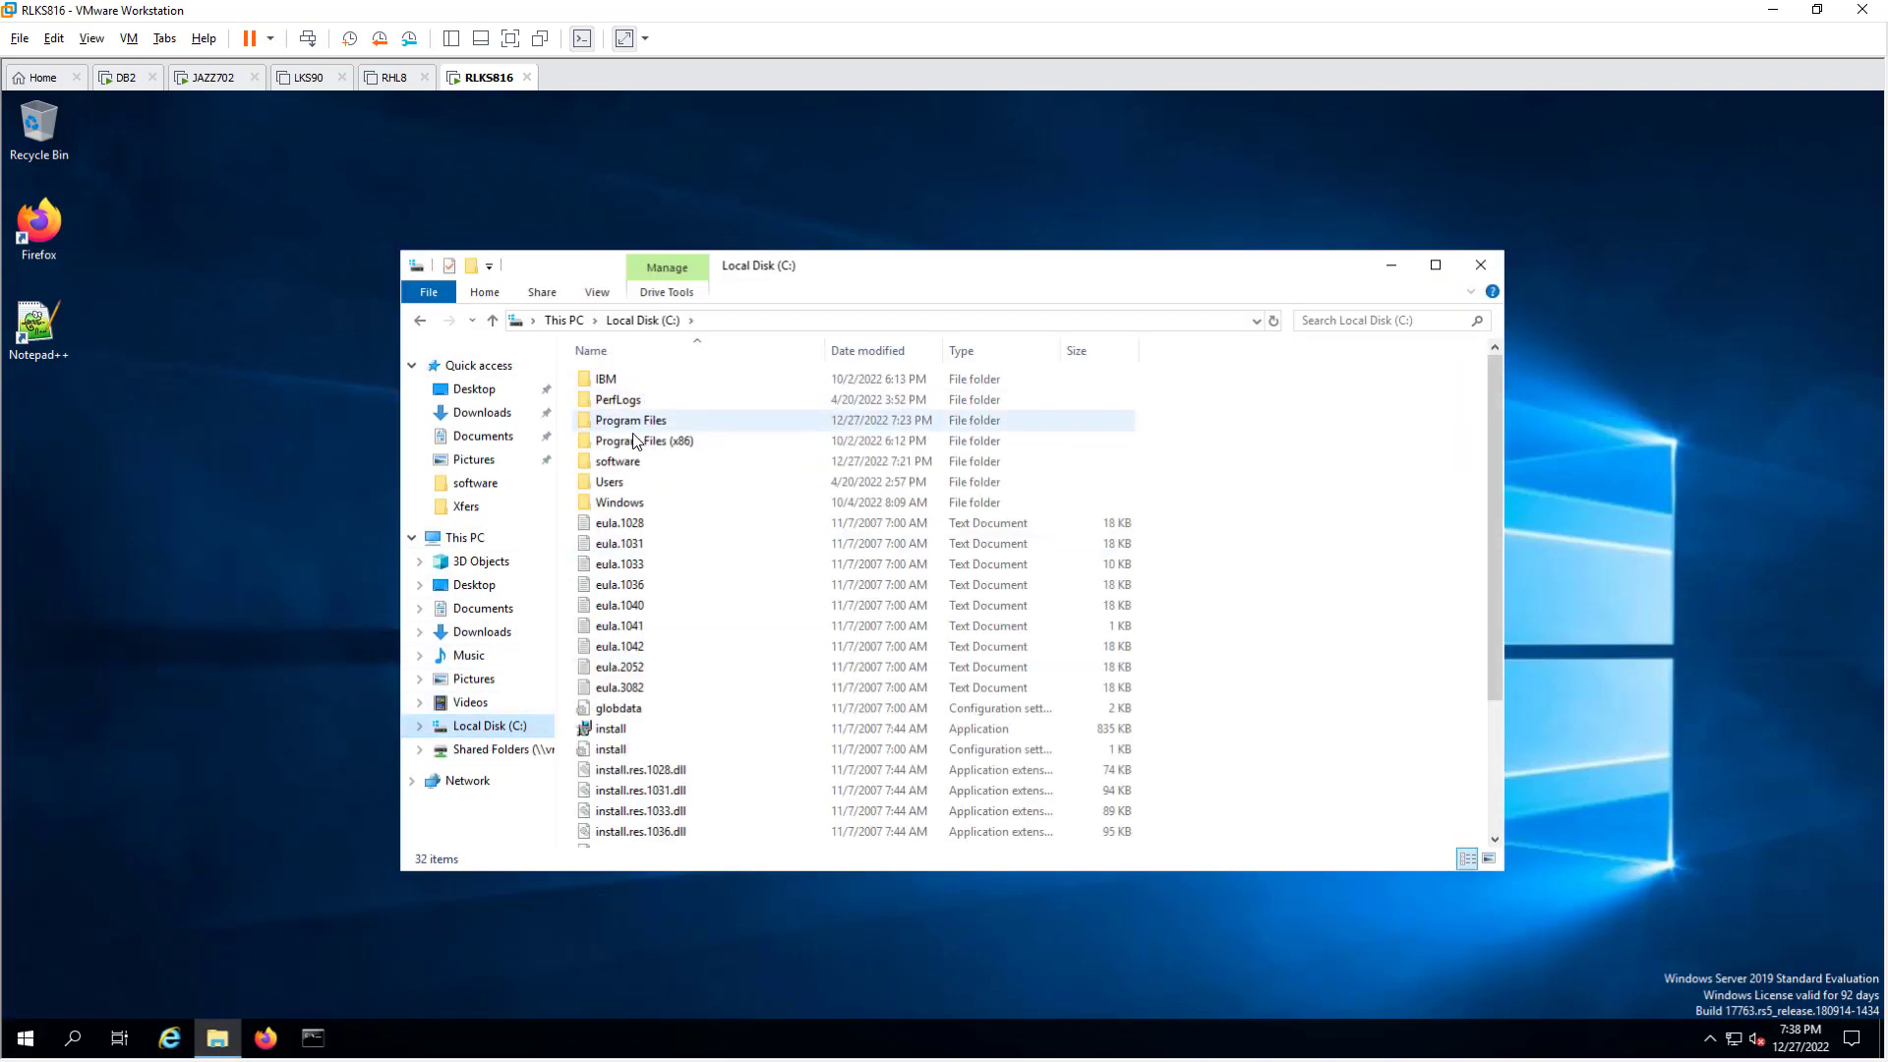
double_click(619, 461)
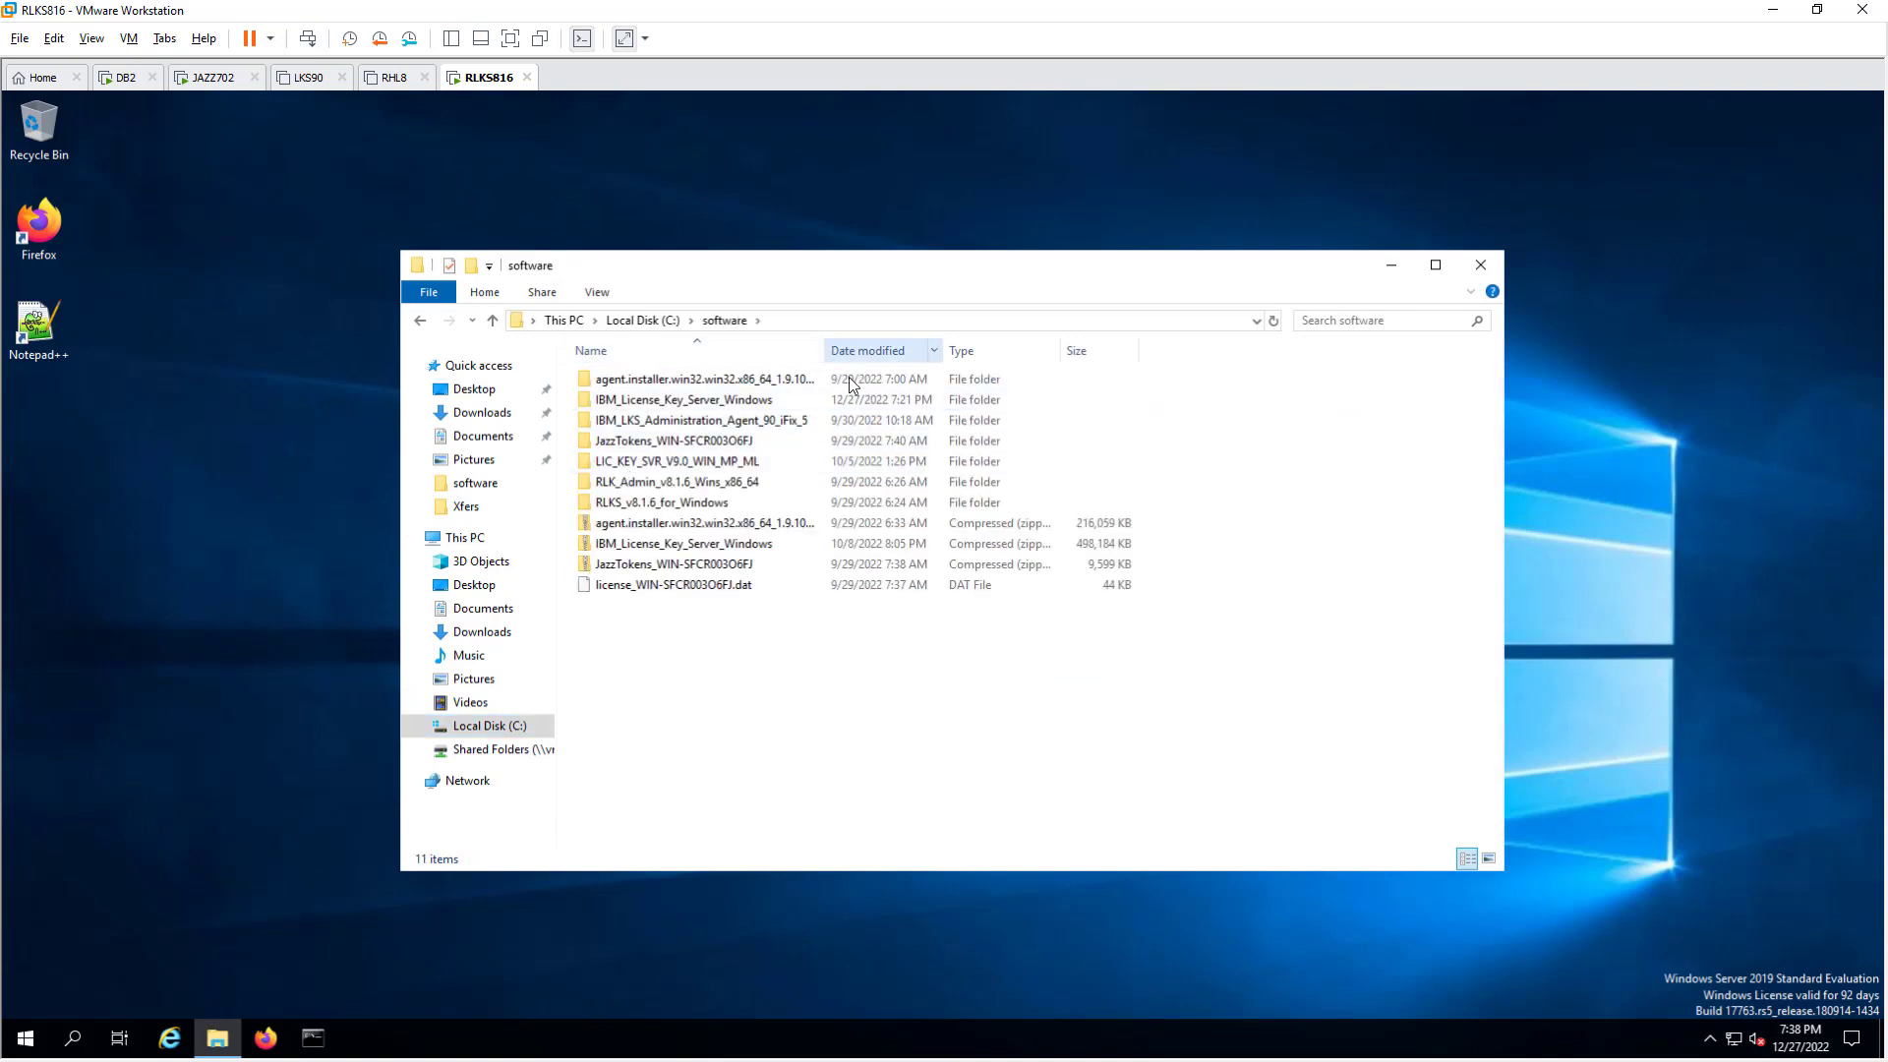
double_click(734, 403)
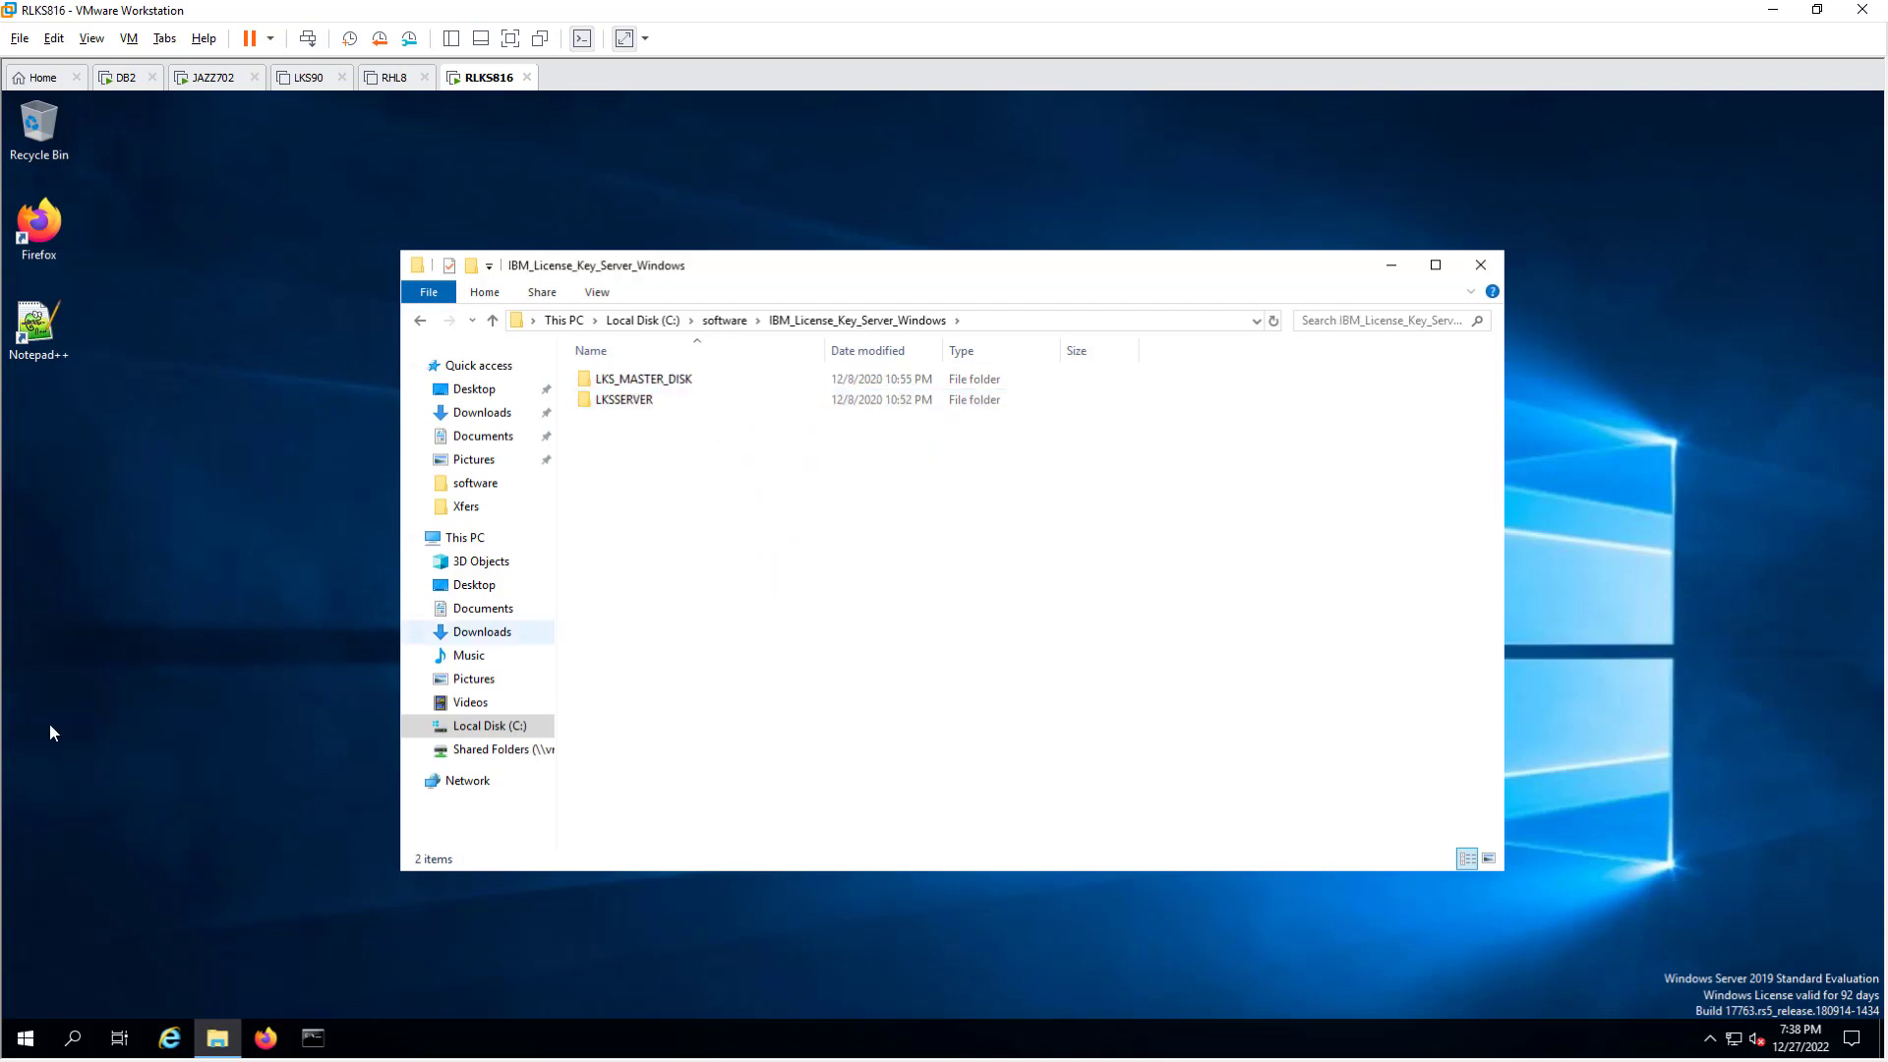
Step: Launch IBM Installation Manager and check which repositories are enabled in its preferences
left_click(26, 1038)
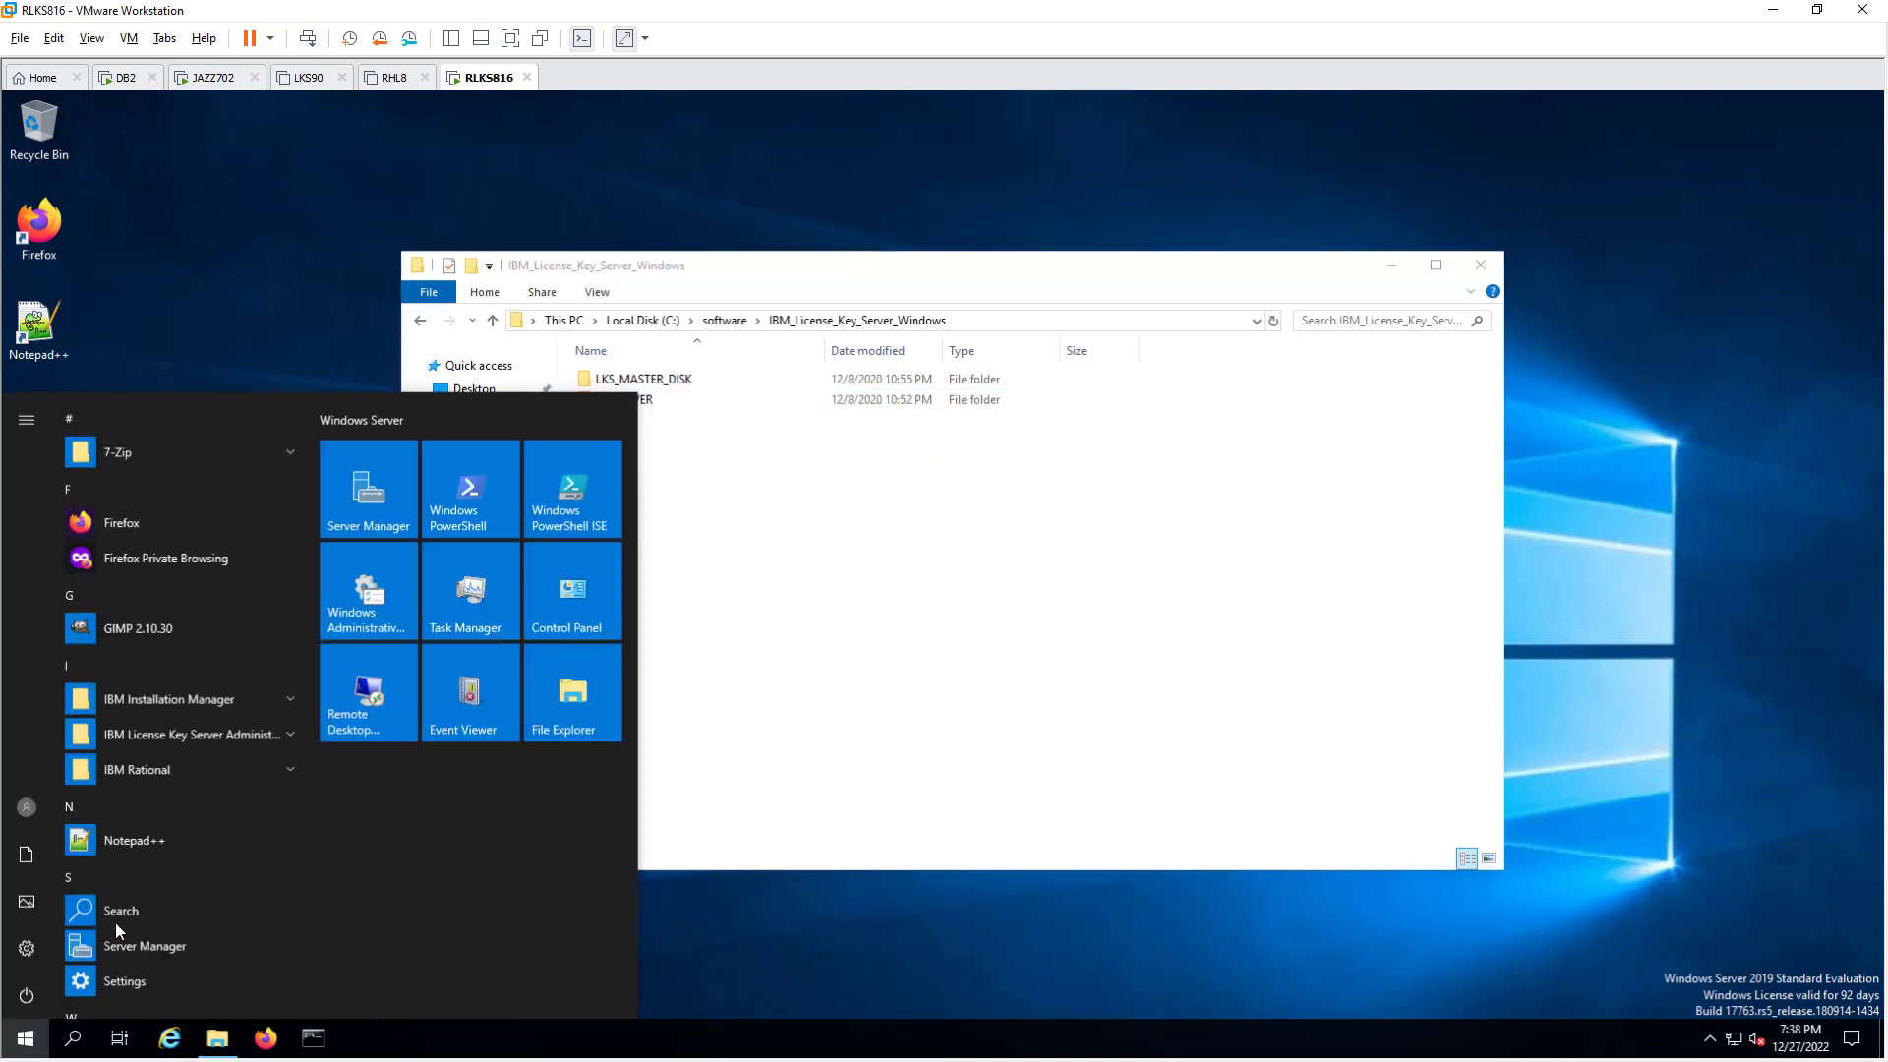
left_click(177, 698)
left_click(208, 736)
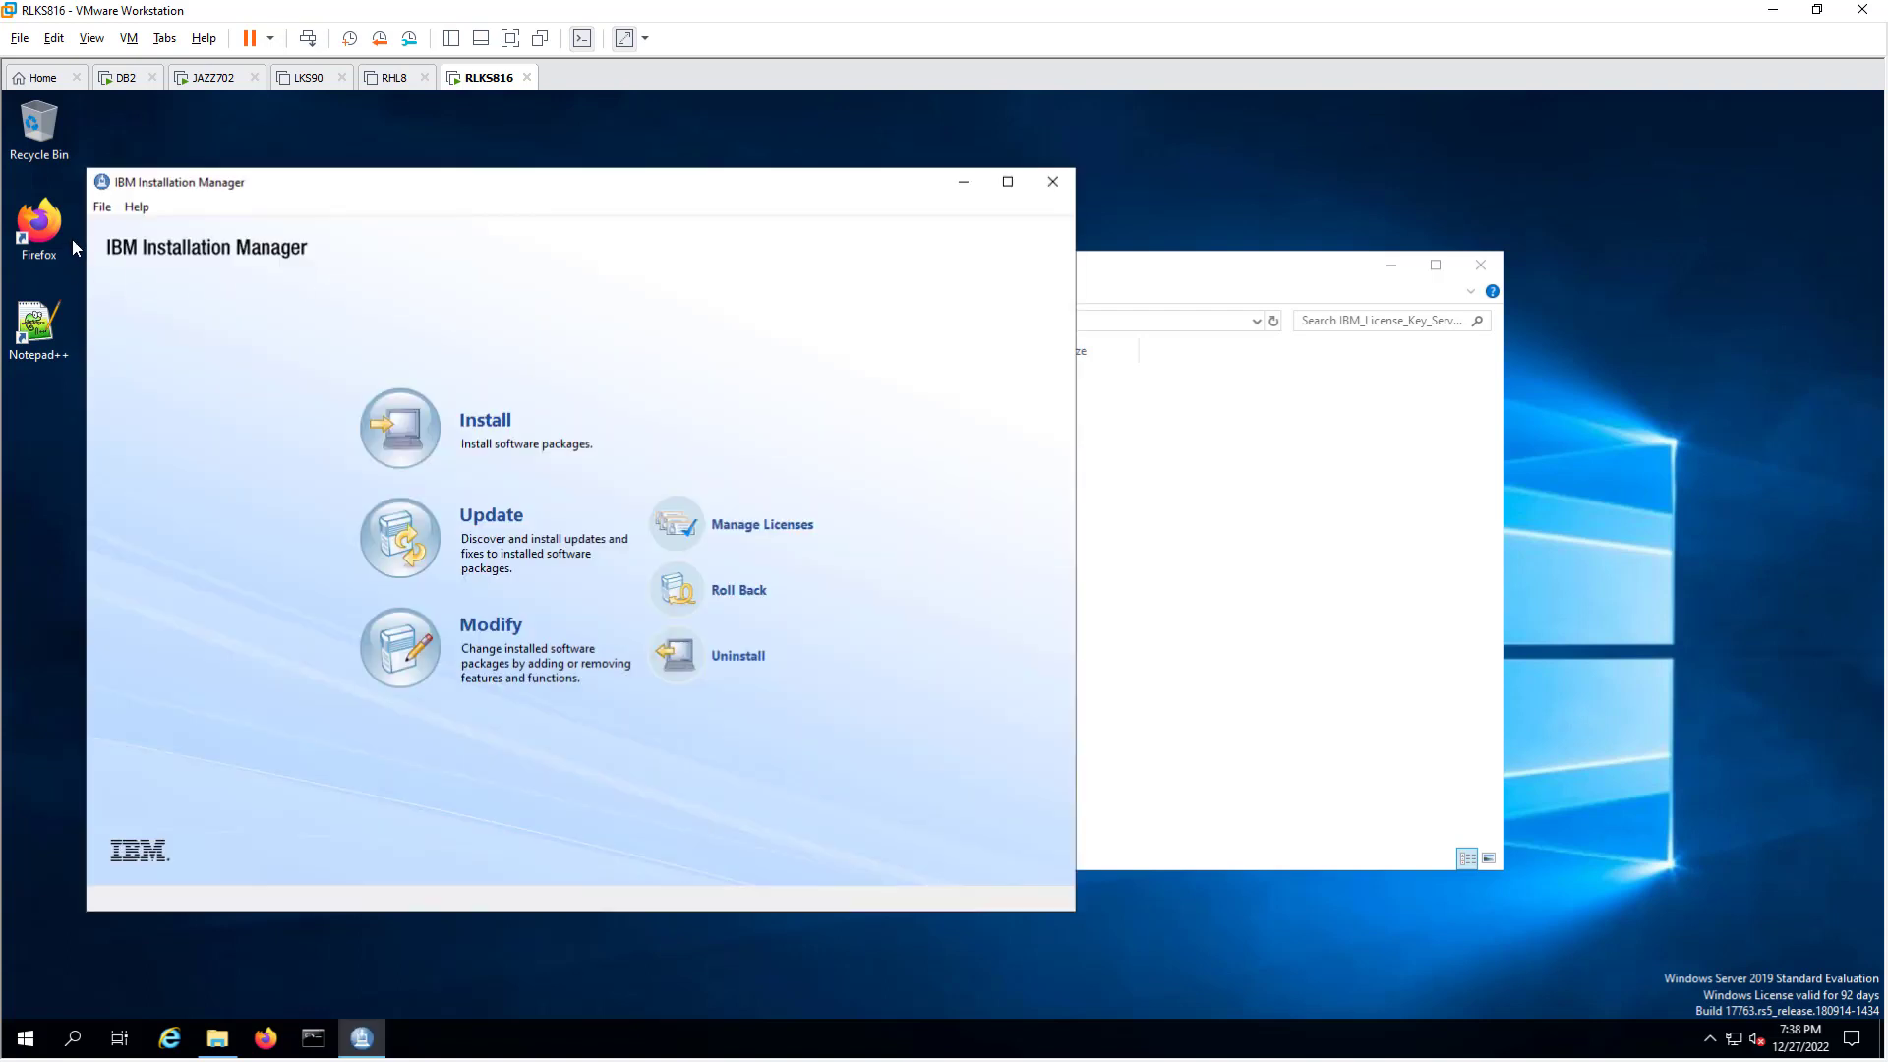
left_click(103, 208)
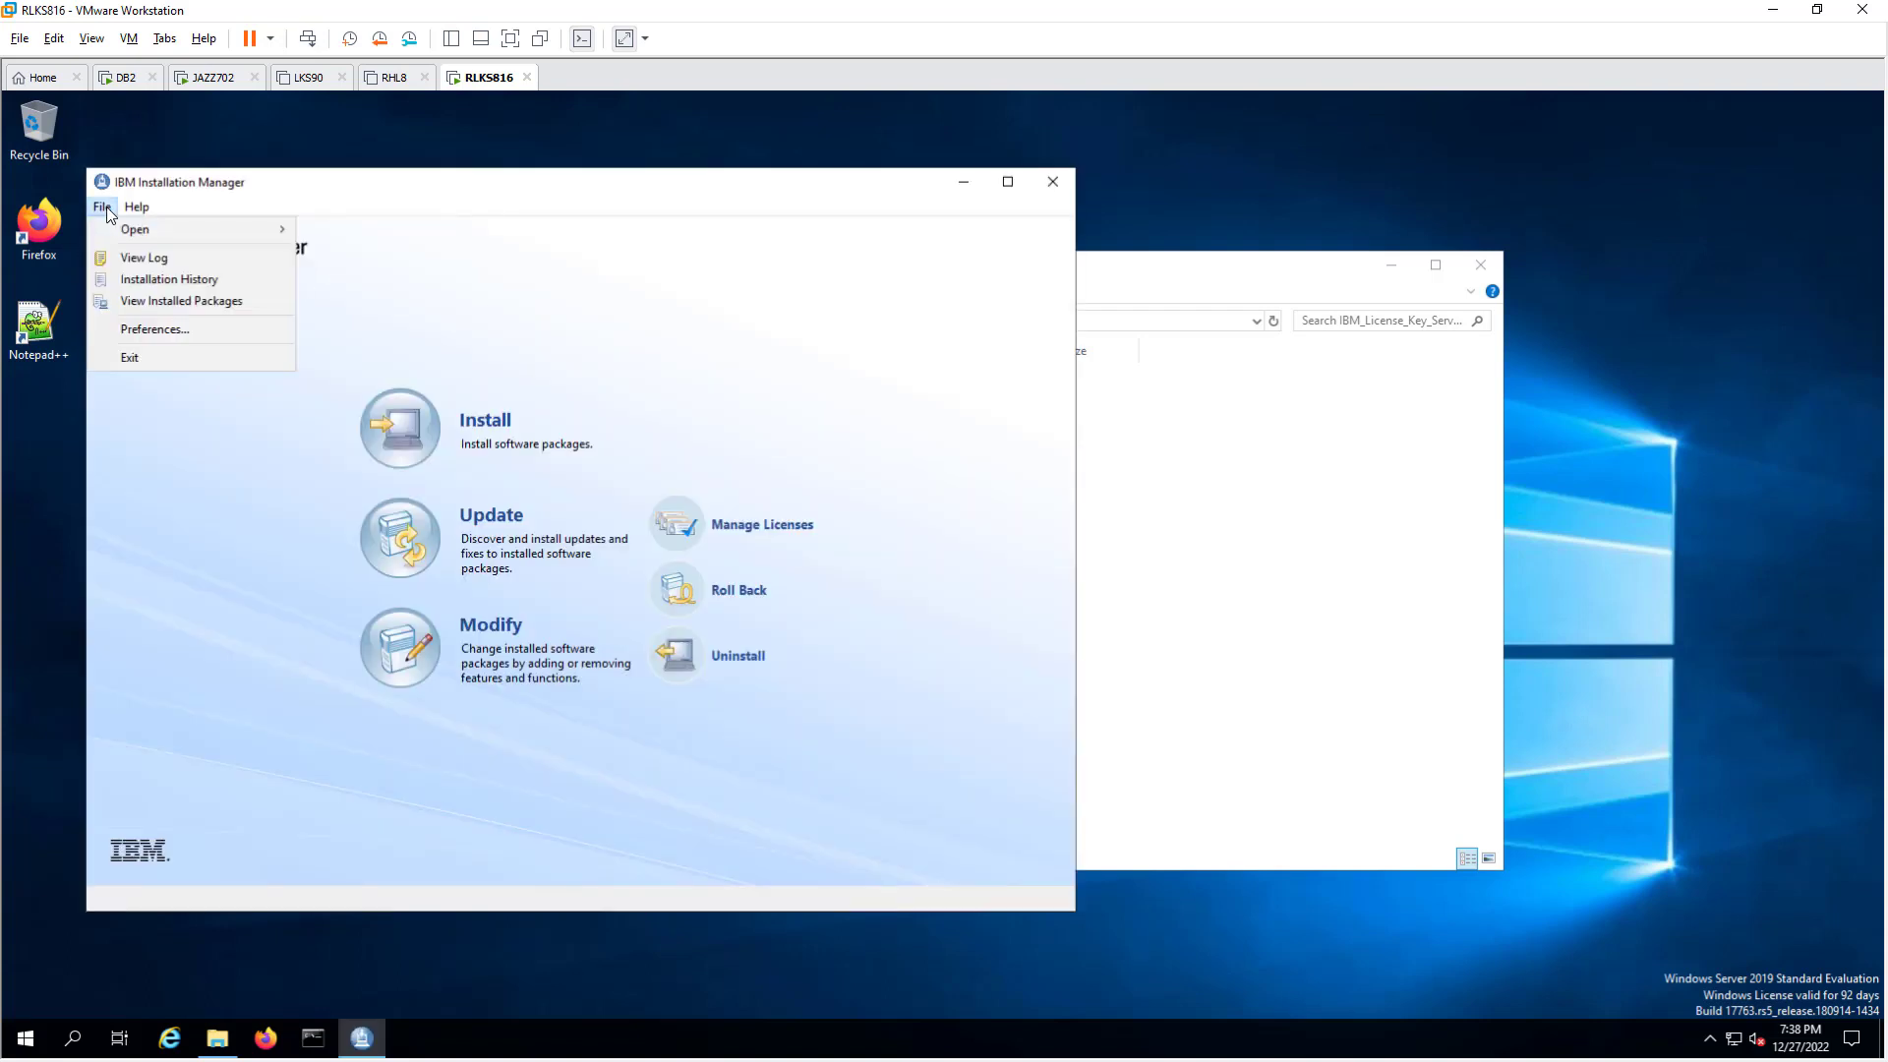
left_click(156, 332)
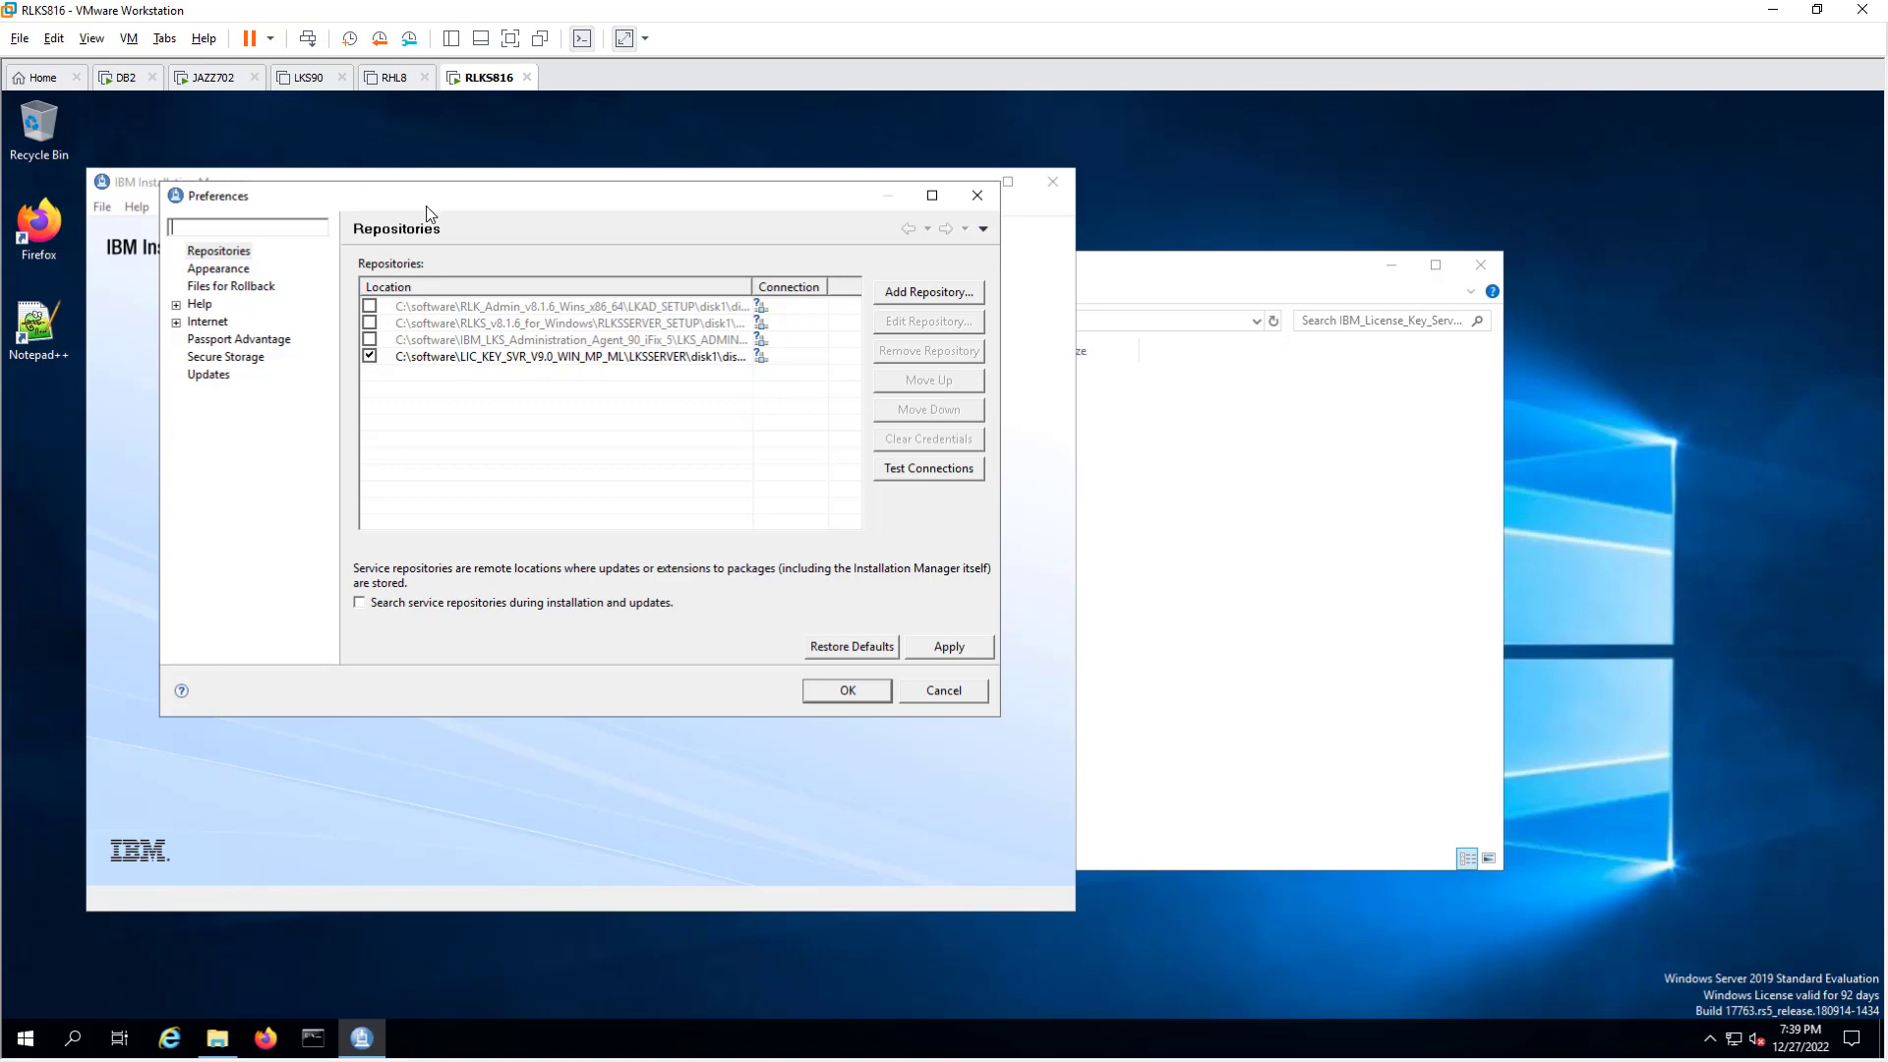
left_click(849, 693)
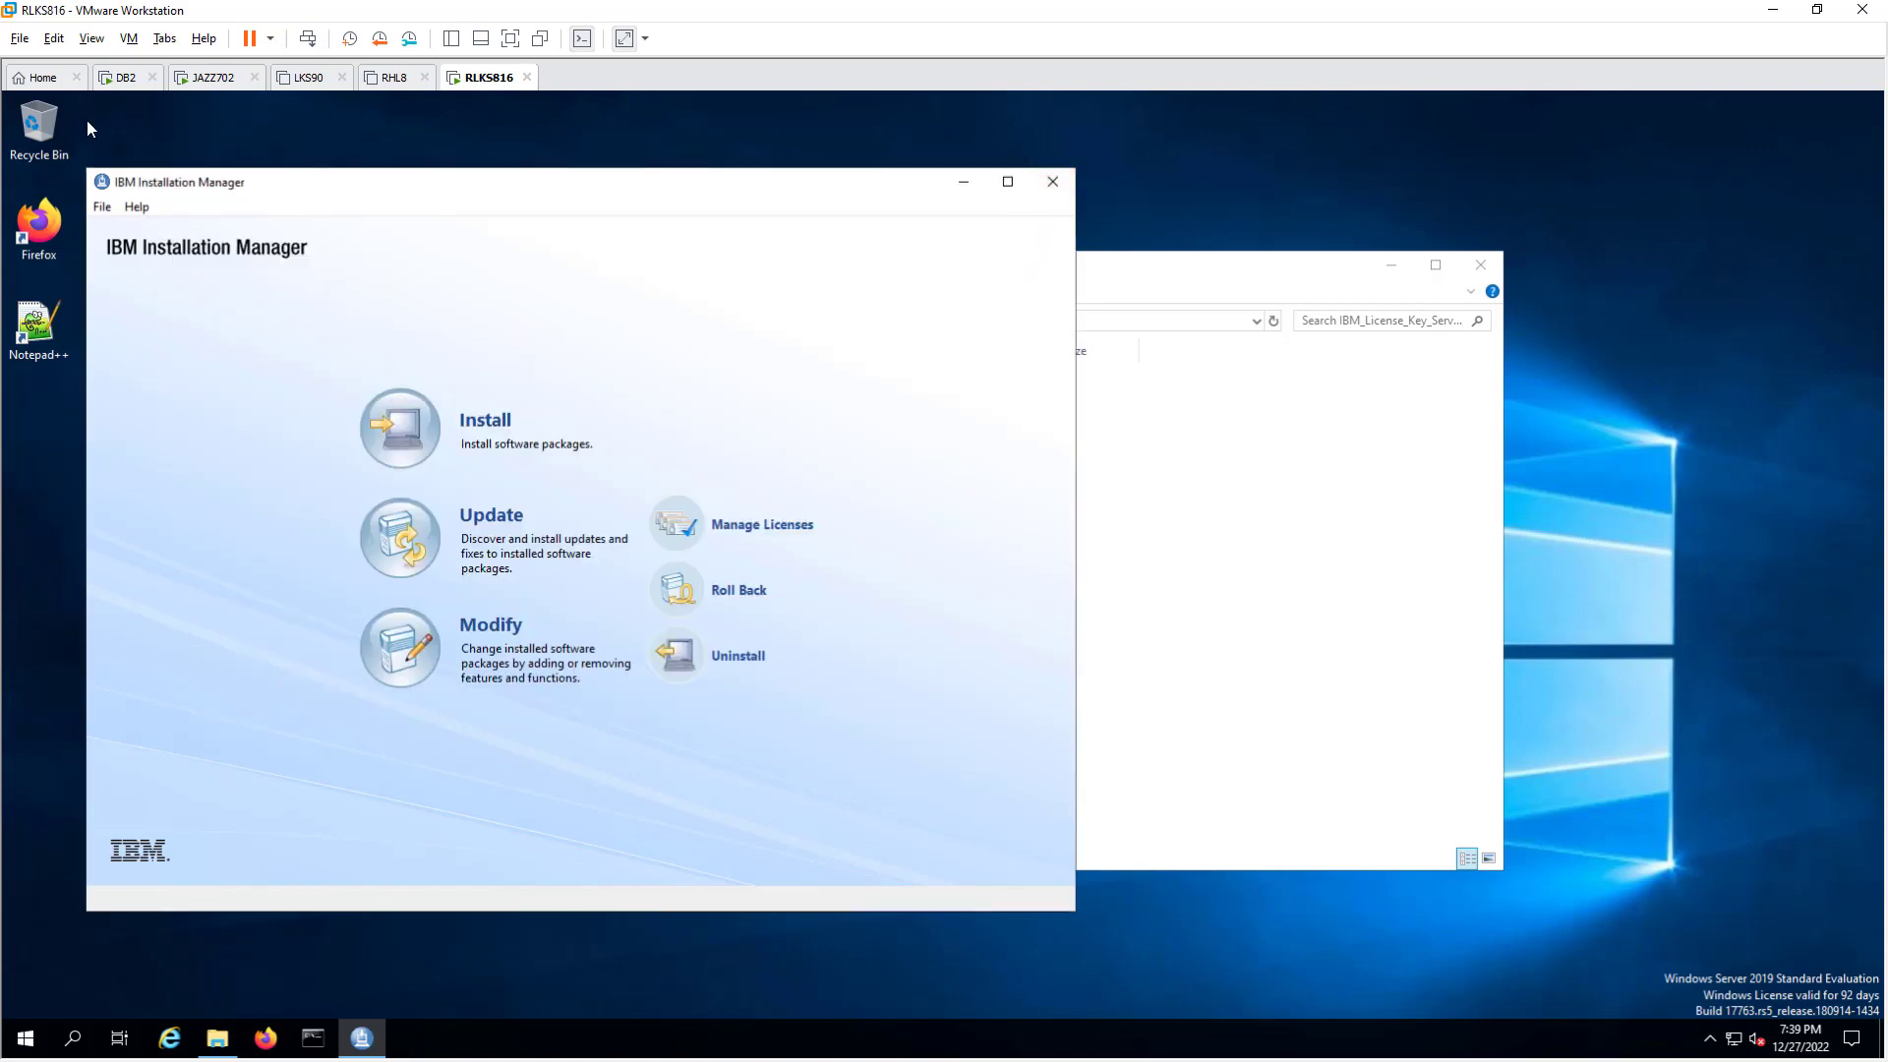
Step: Switch to the JAZZ702 virtual machine and open the License Key Management page in the Jazz Team Server administration
left_click(128, 80)
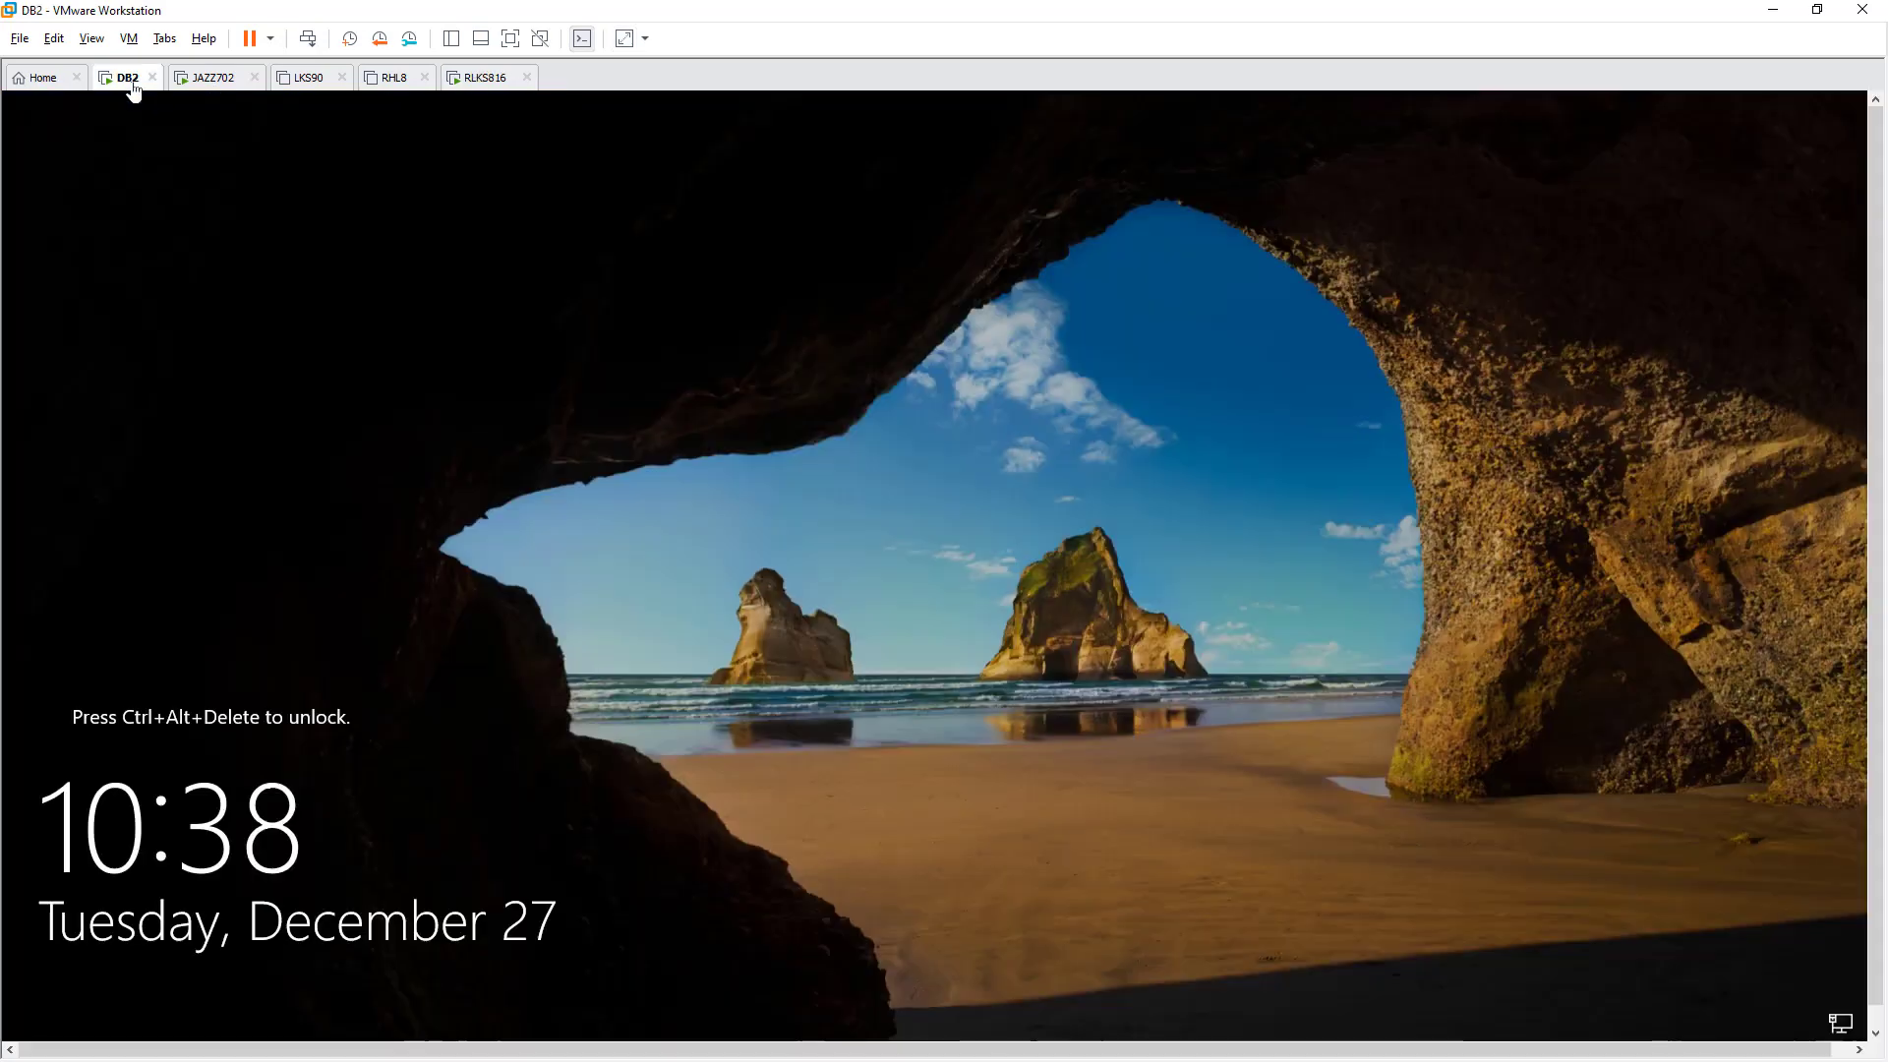
left_click(208, 80)
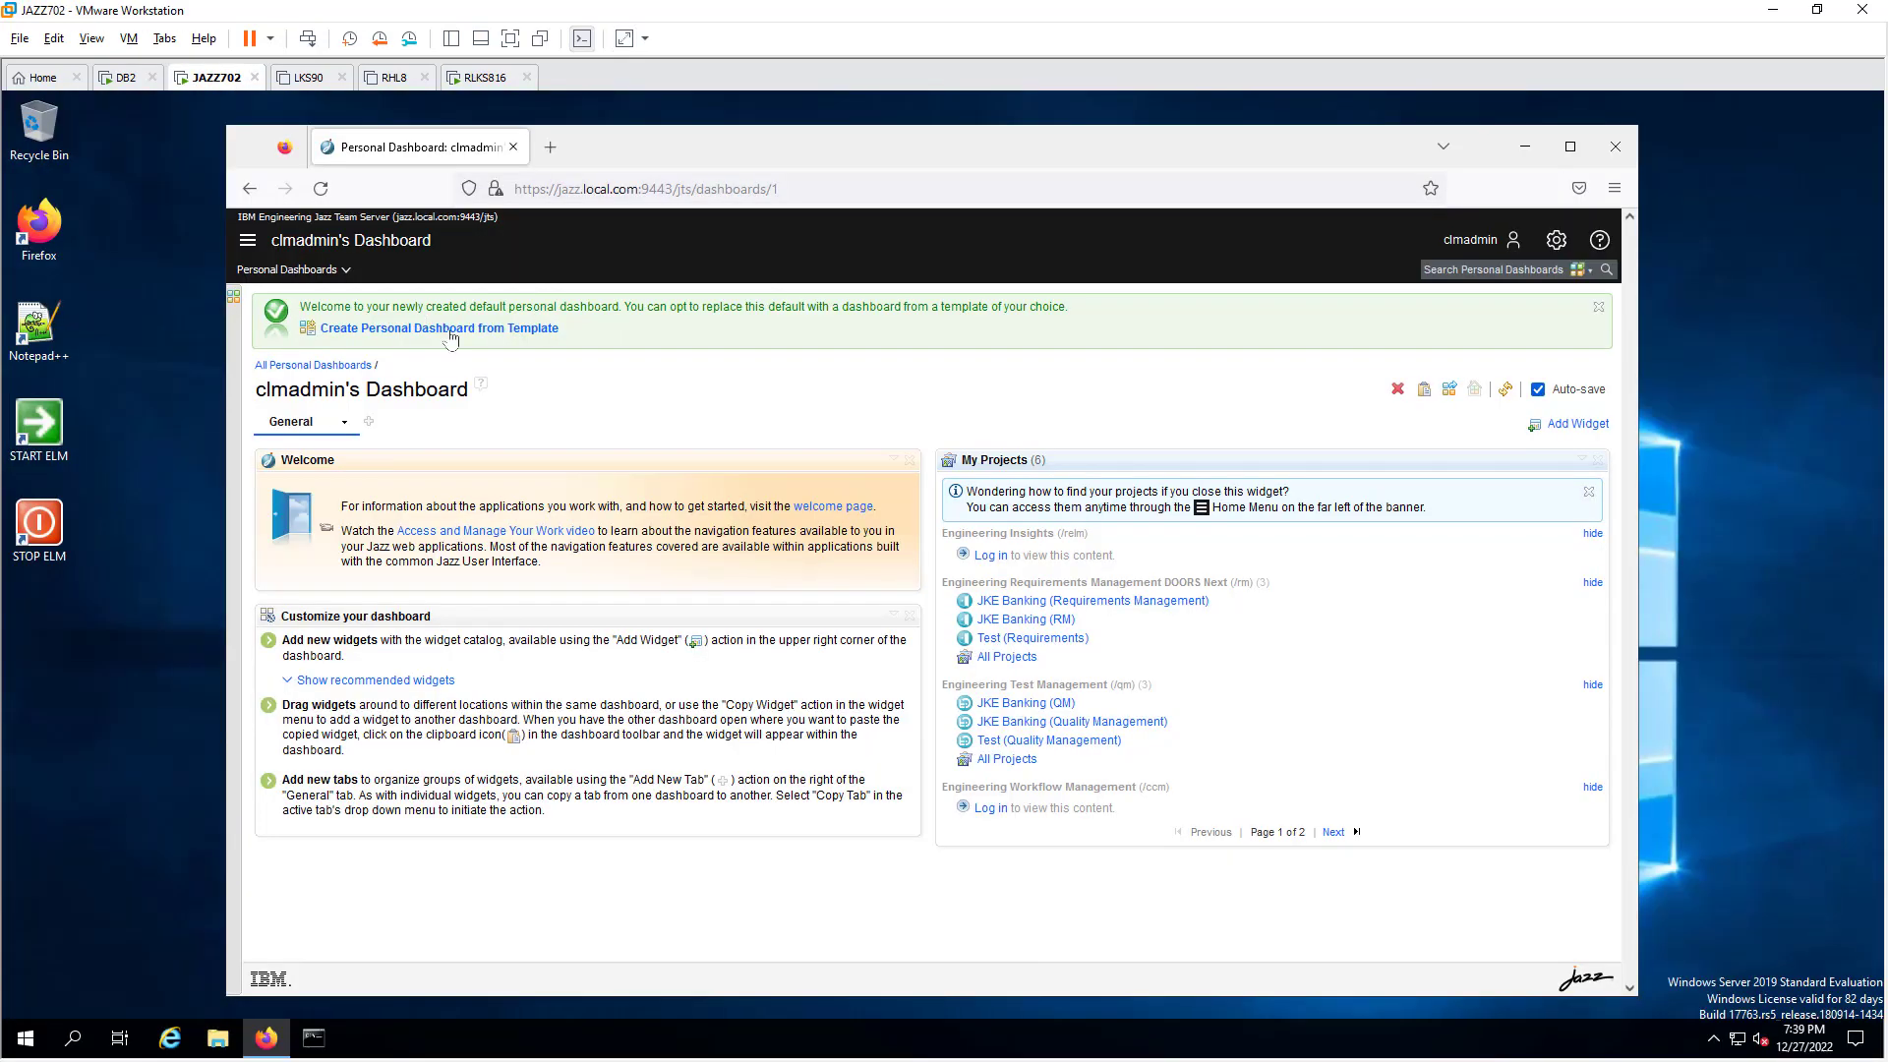
left_click(245, 246)
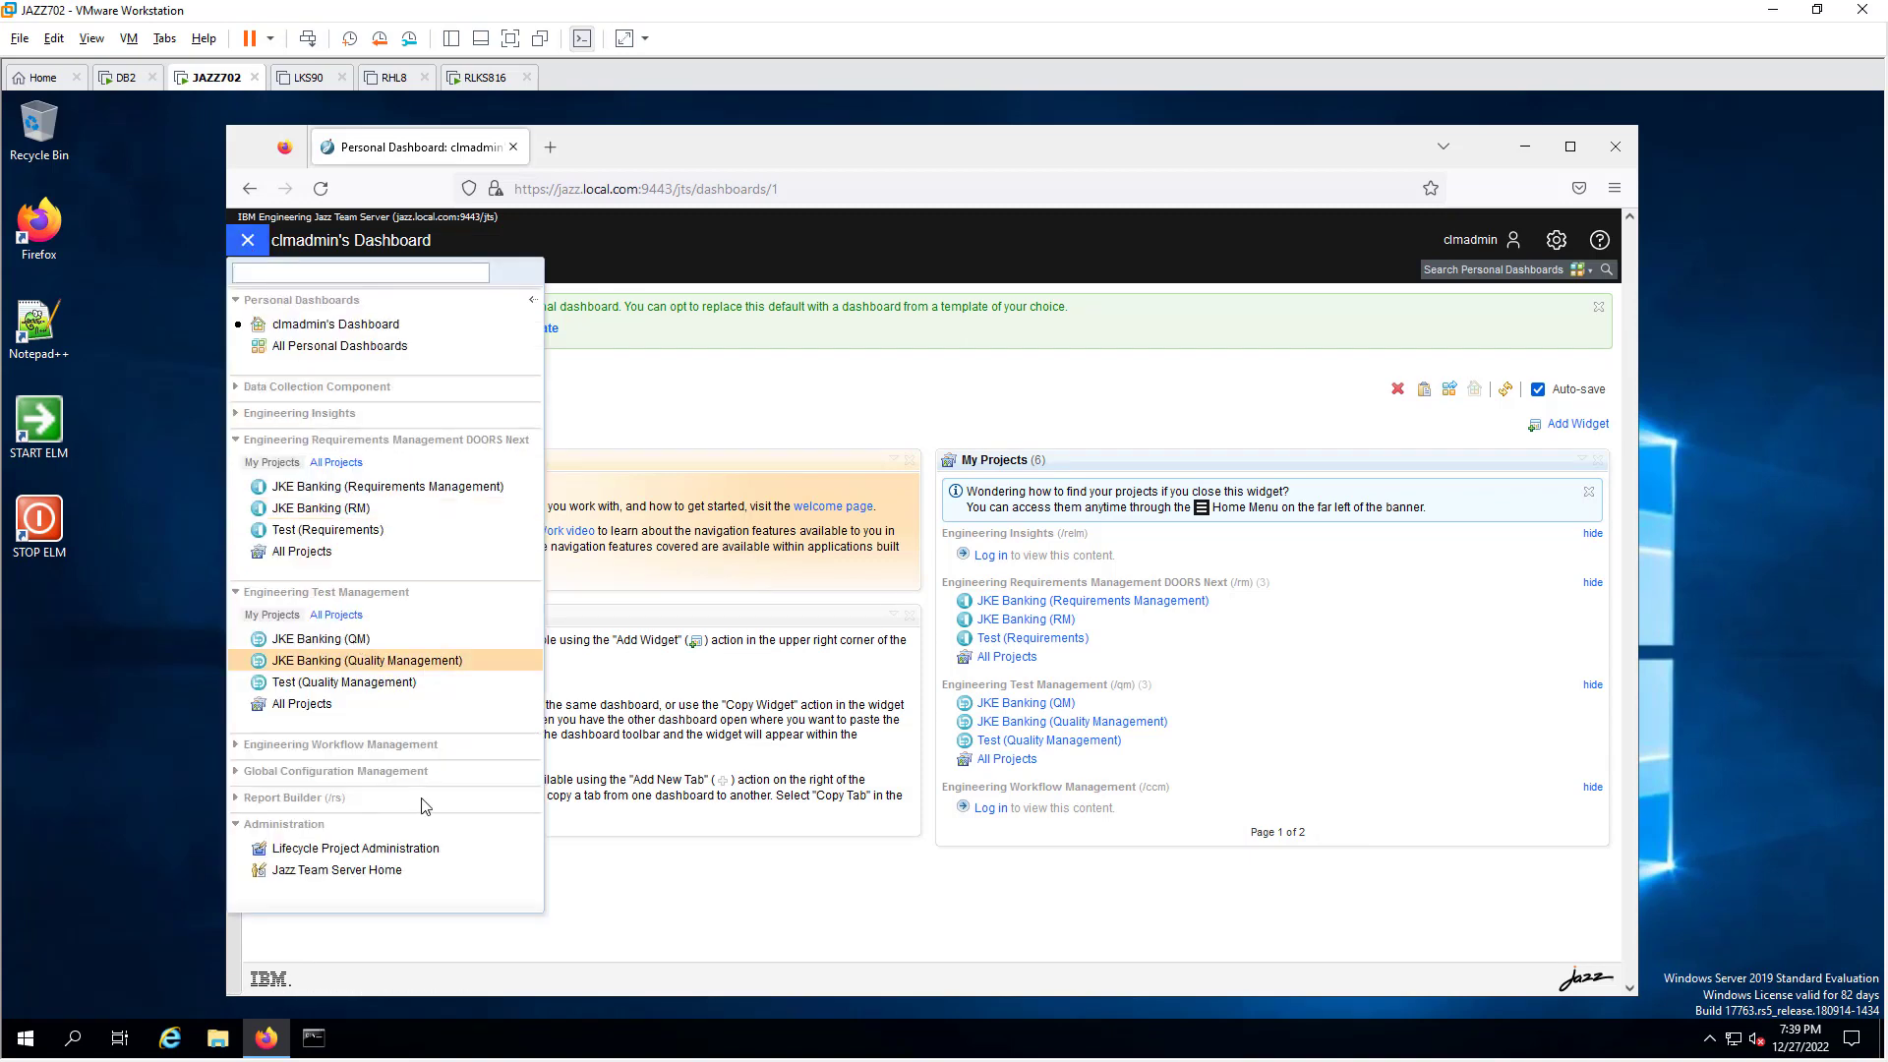
left_click(349, 869)
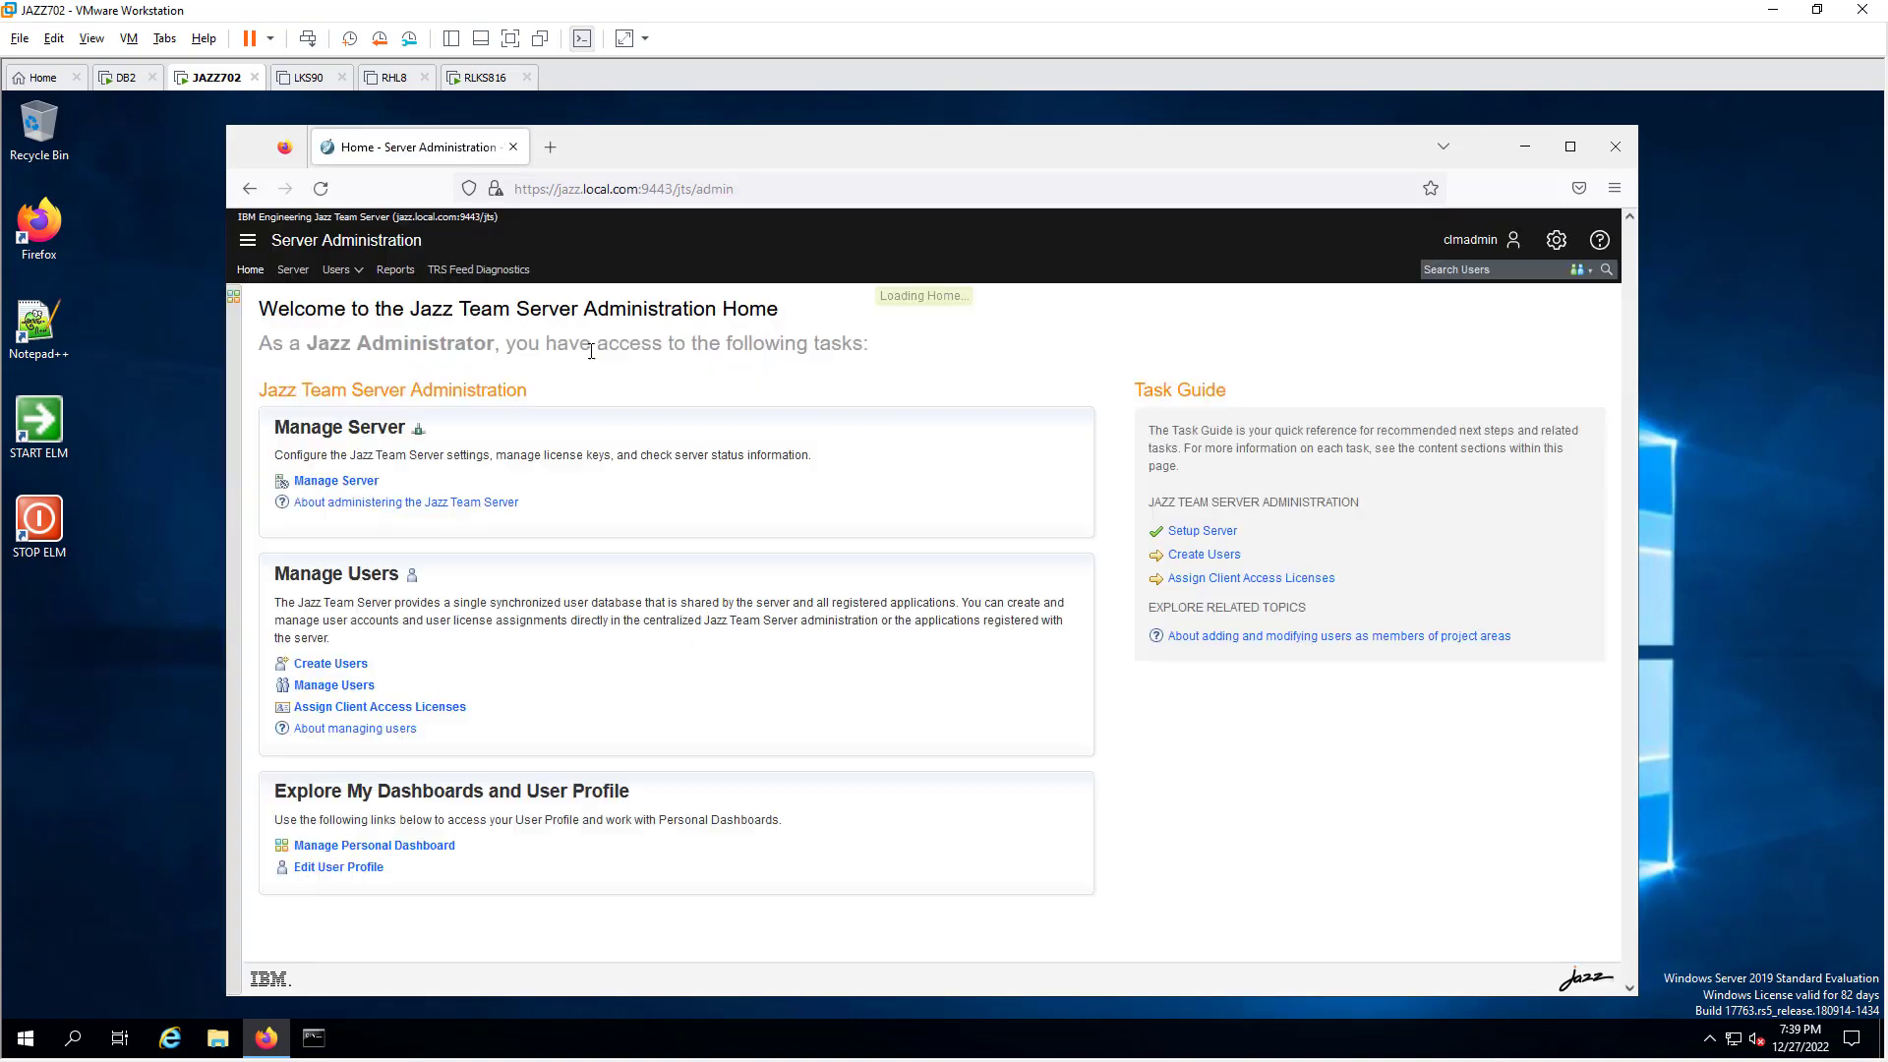
left_click(293, 270)
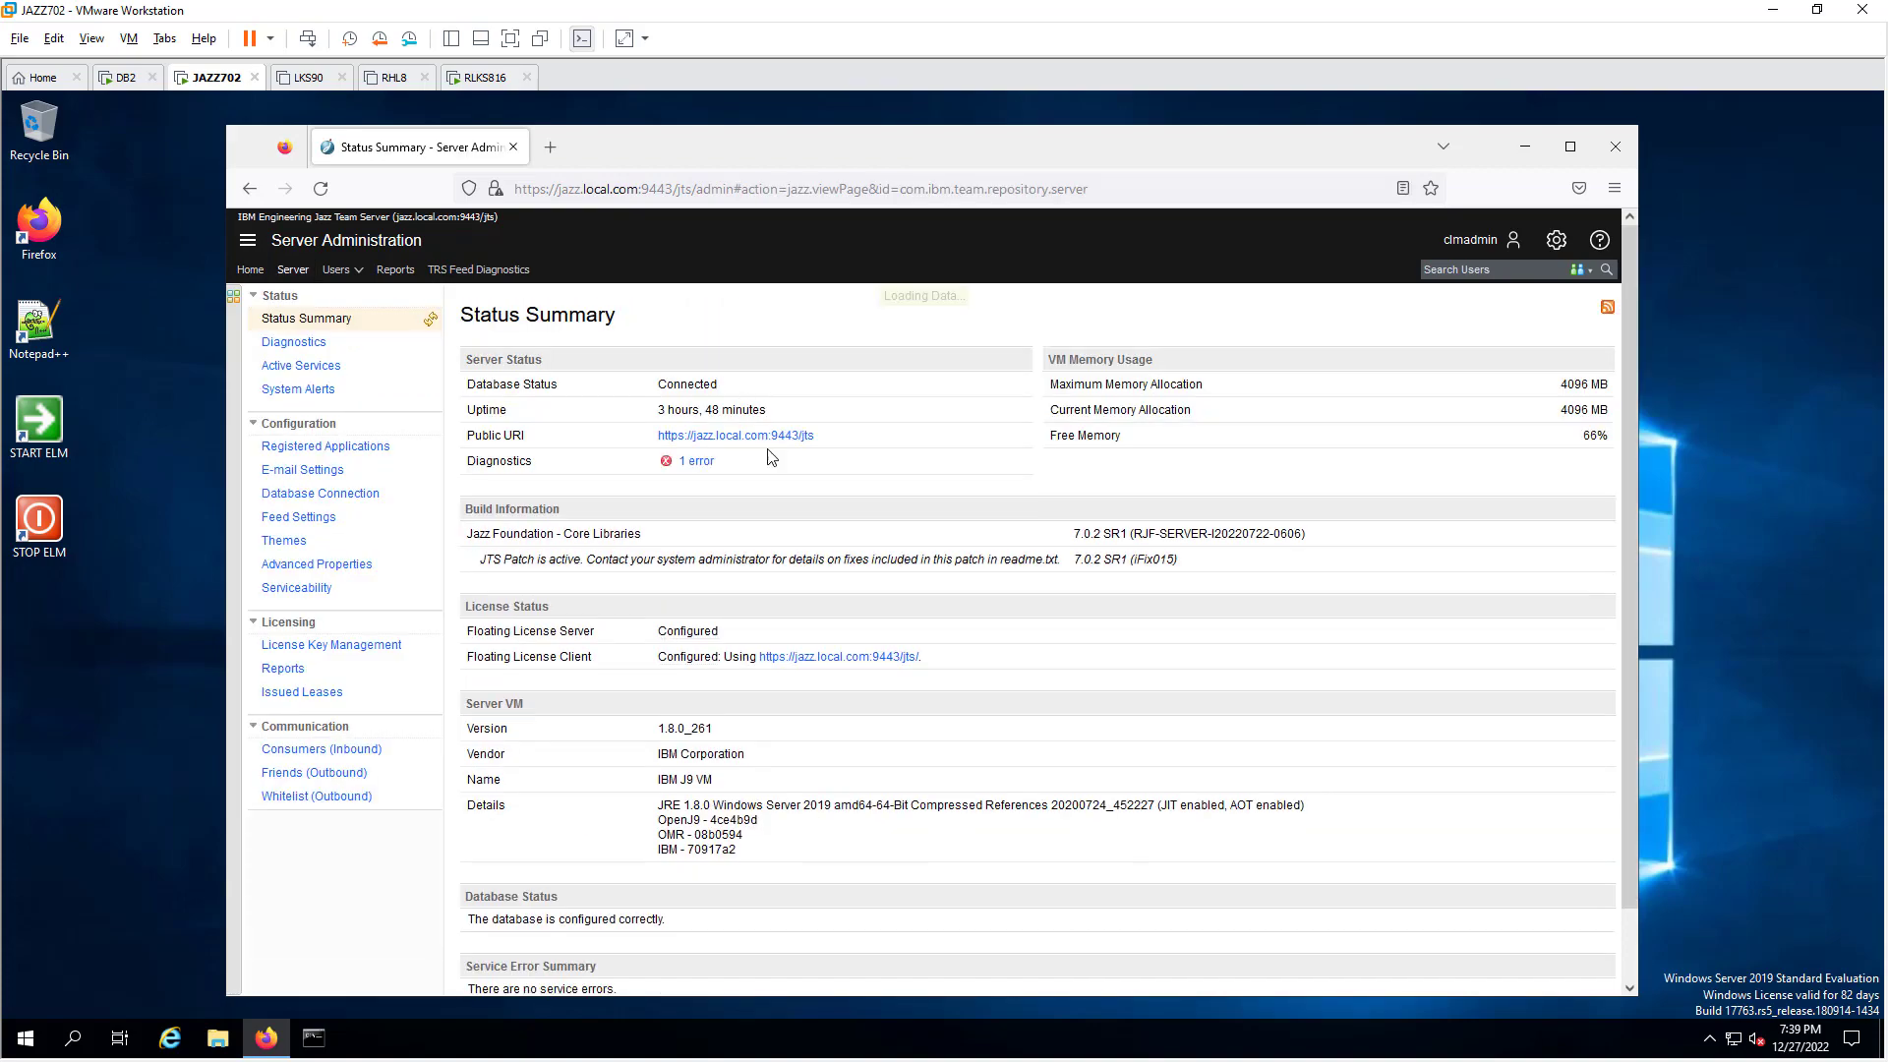
left_click(354, 644)
Step: Review the token-based client access licenses and the license key server properties of the IBM Rational Common Licensing Service
scroll(1214, 689, "down", 15)
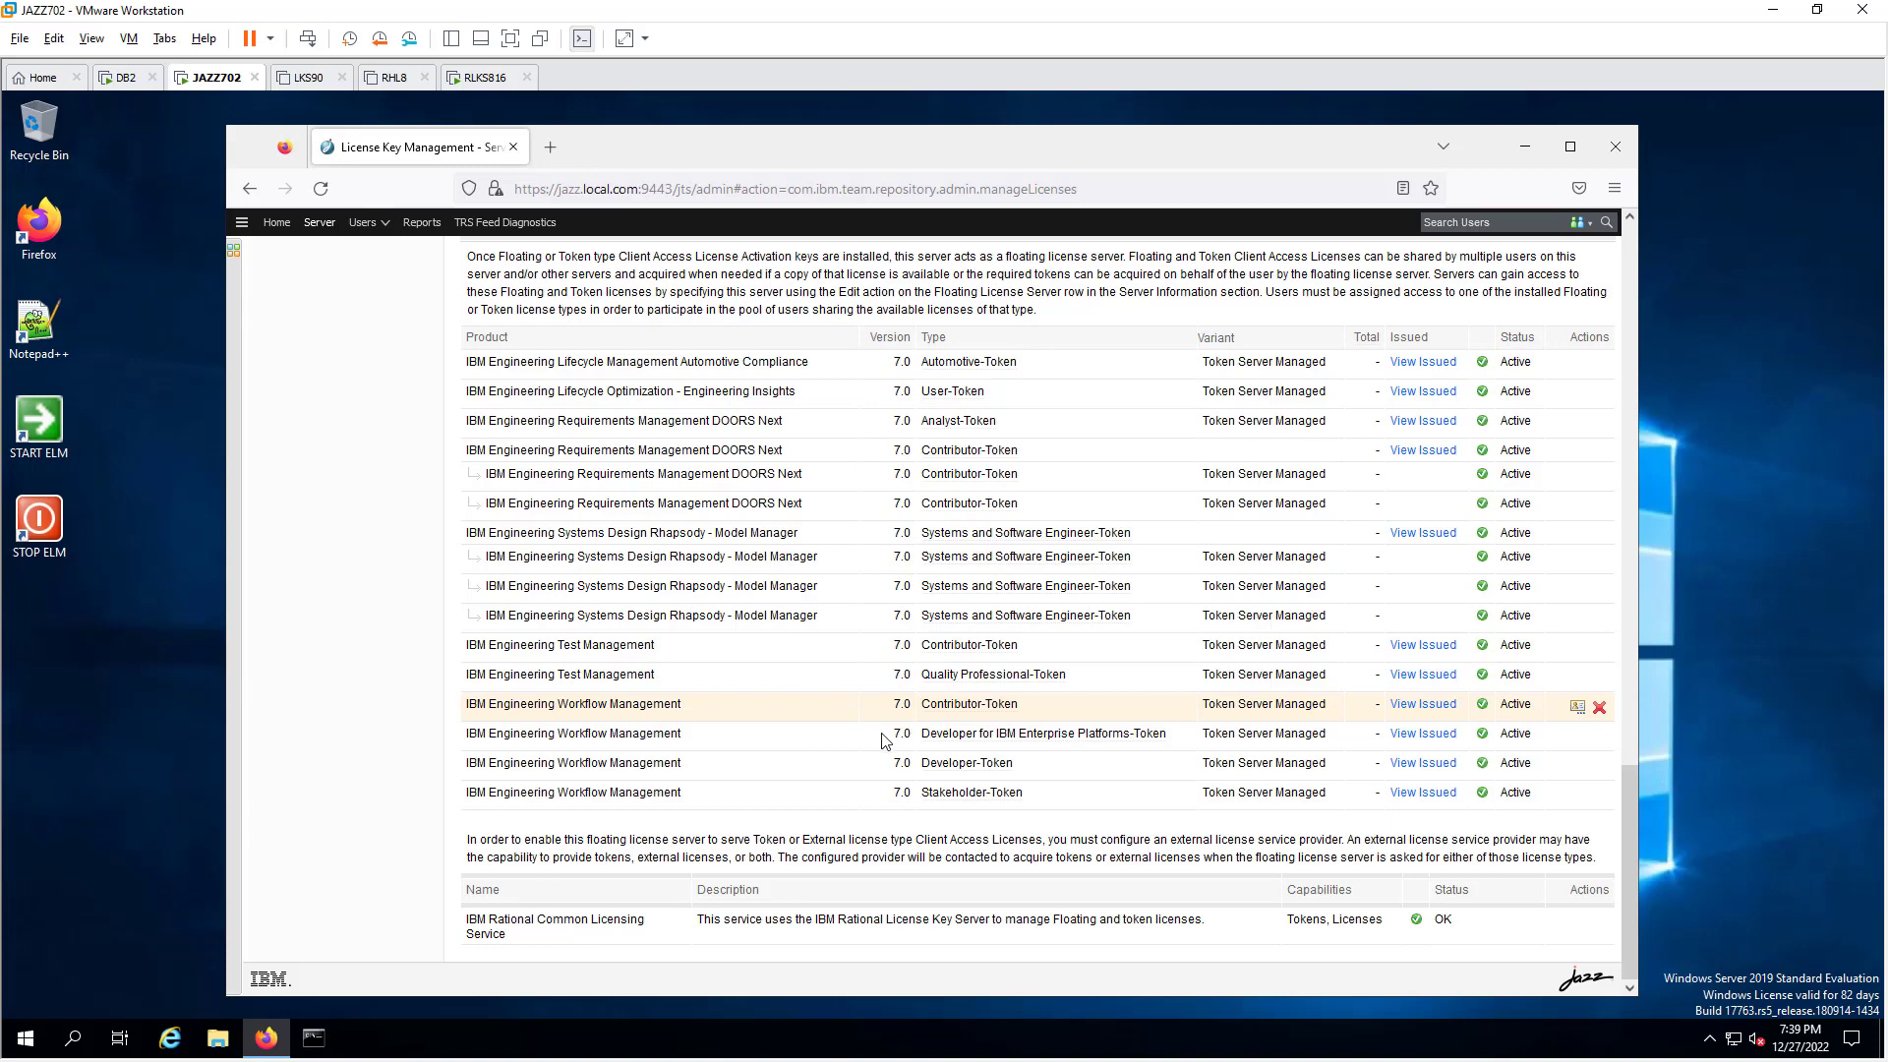
scroll(1205, 486, "up", 5)
scroll(1204, 487, "up", 4)
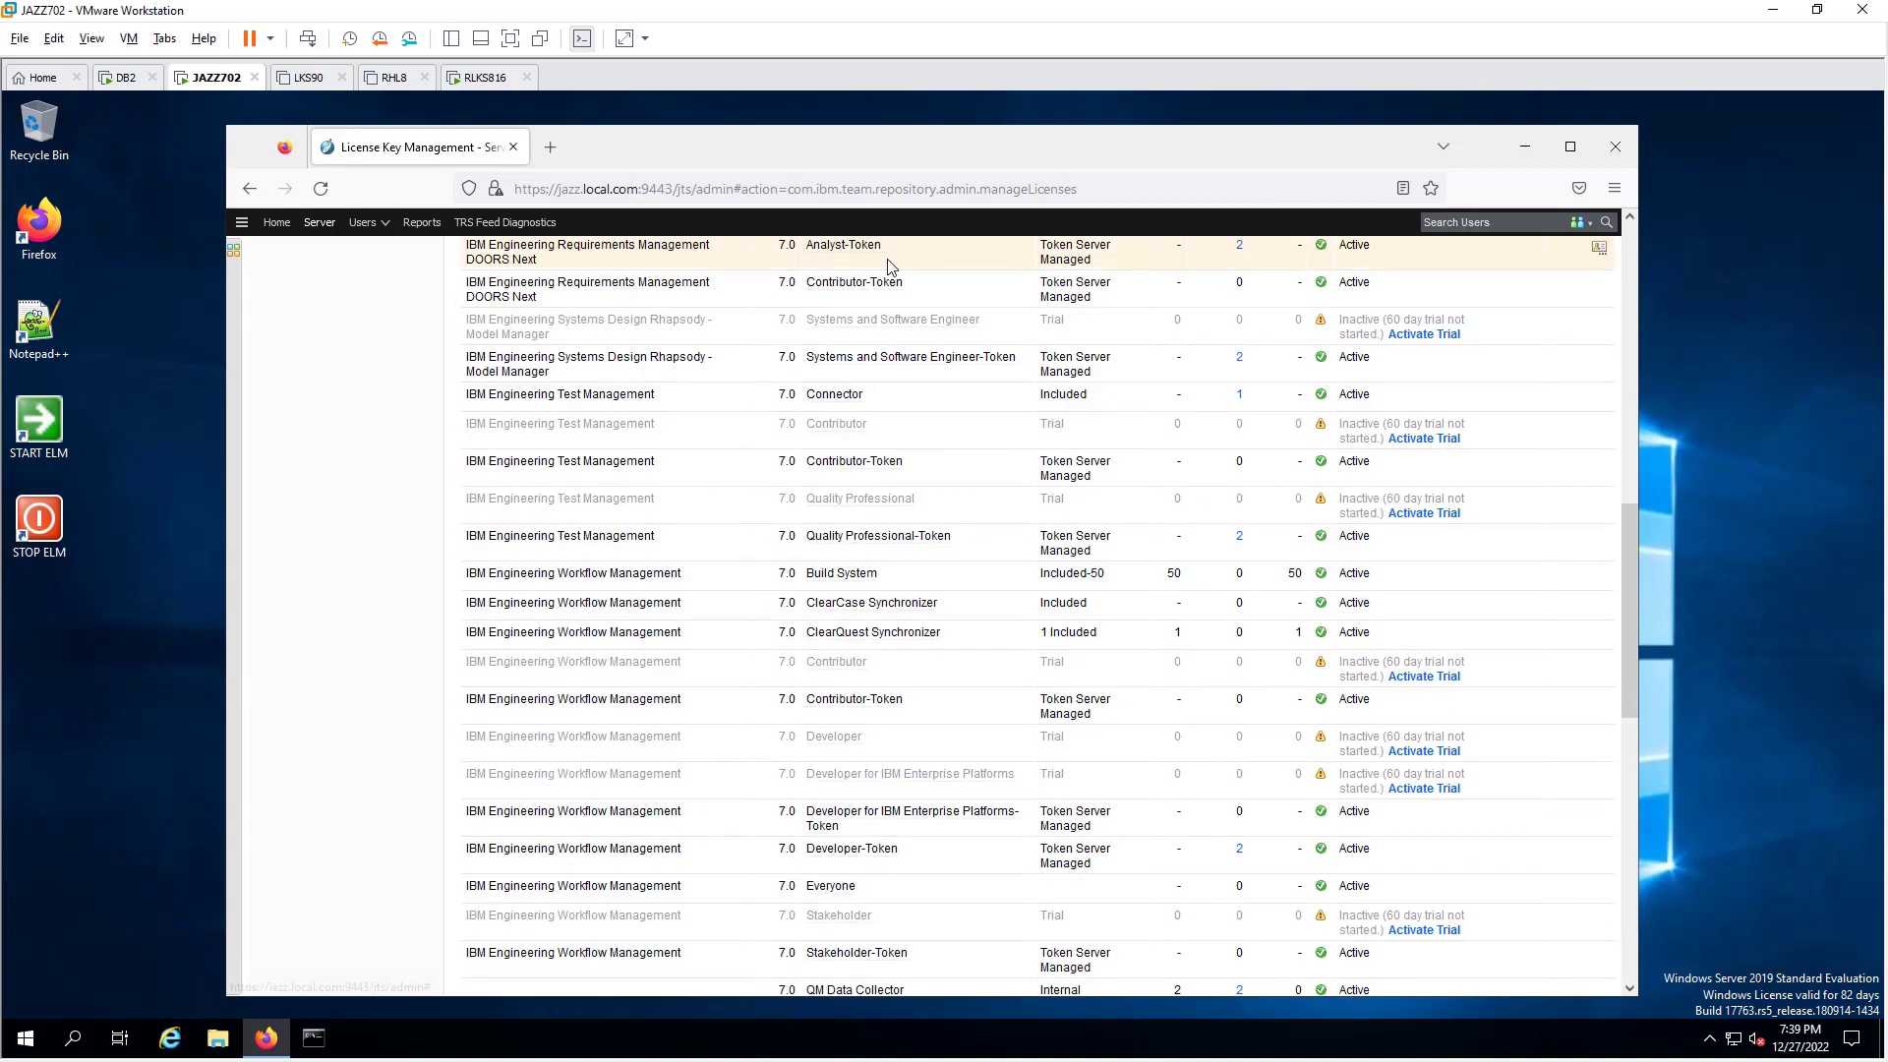
scroll(954, 379, "down", 9)
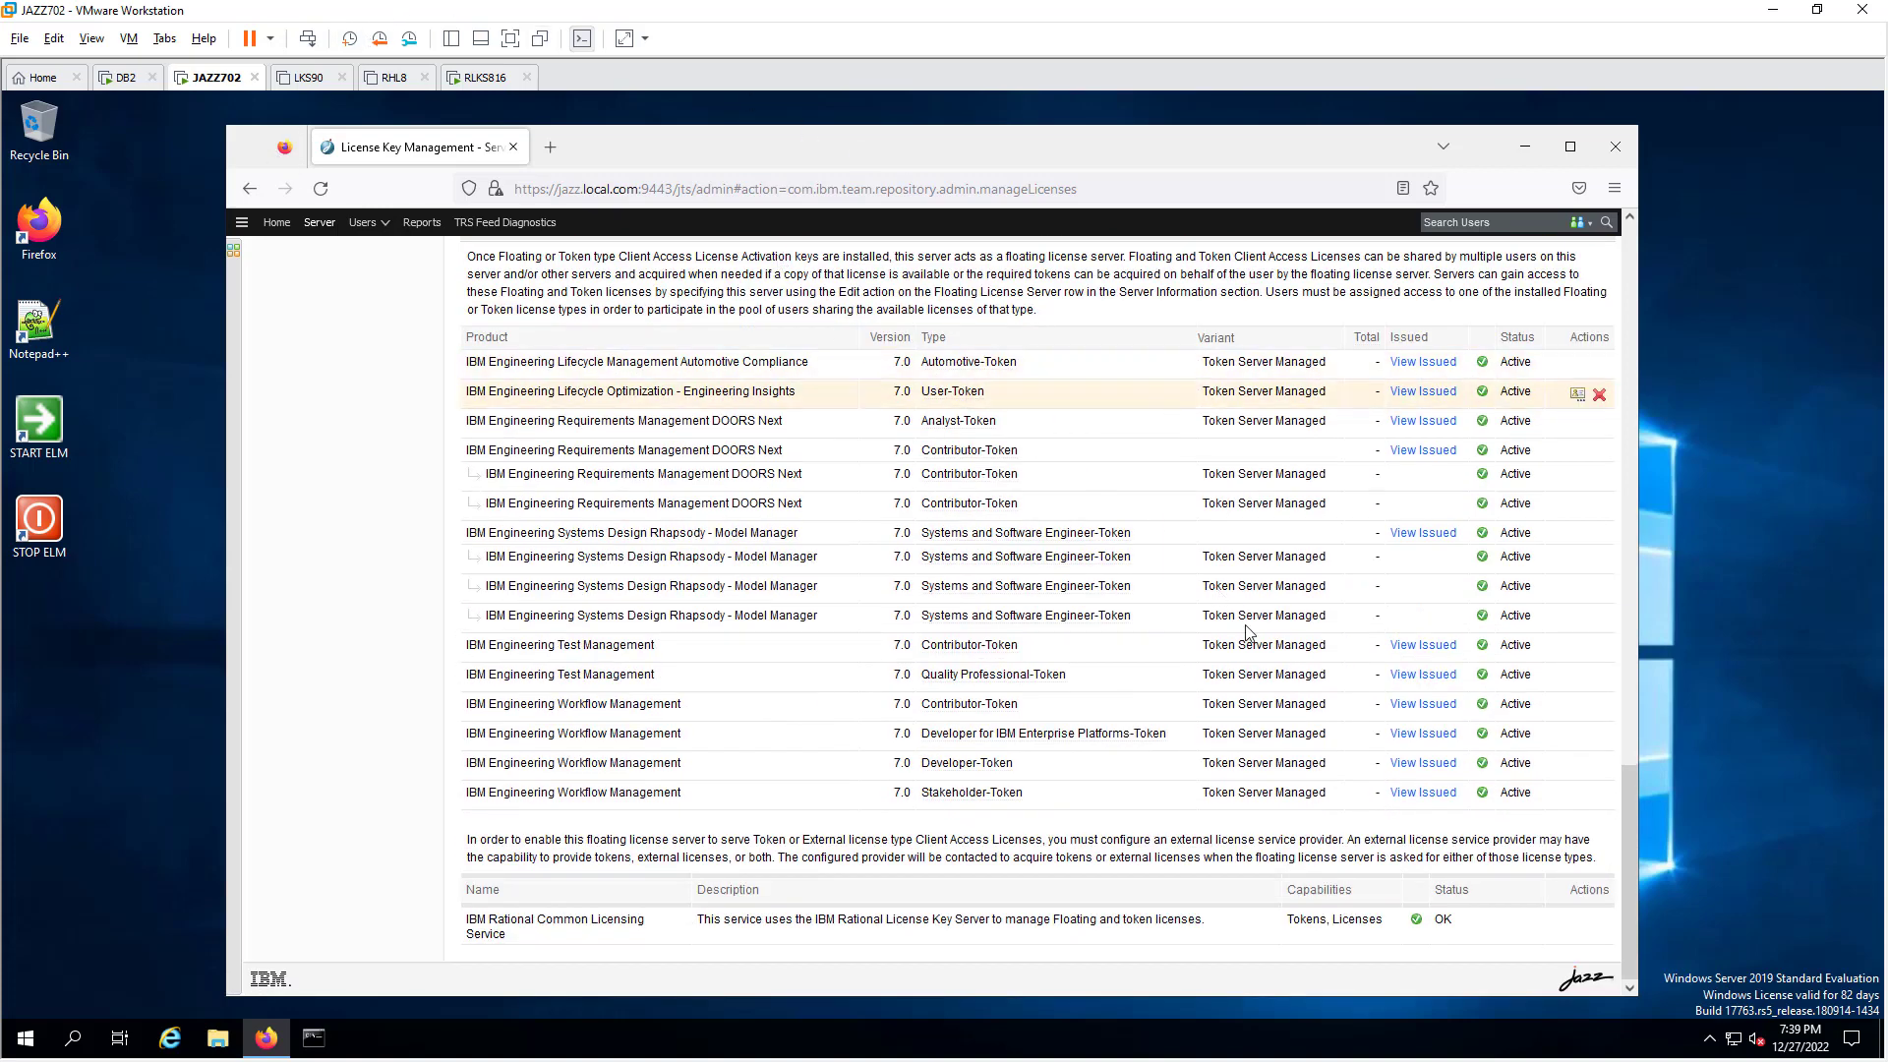
left_click(1600, 923)
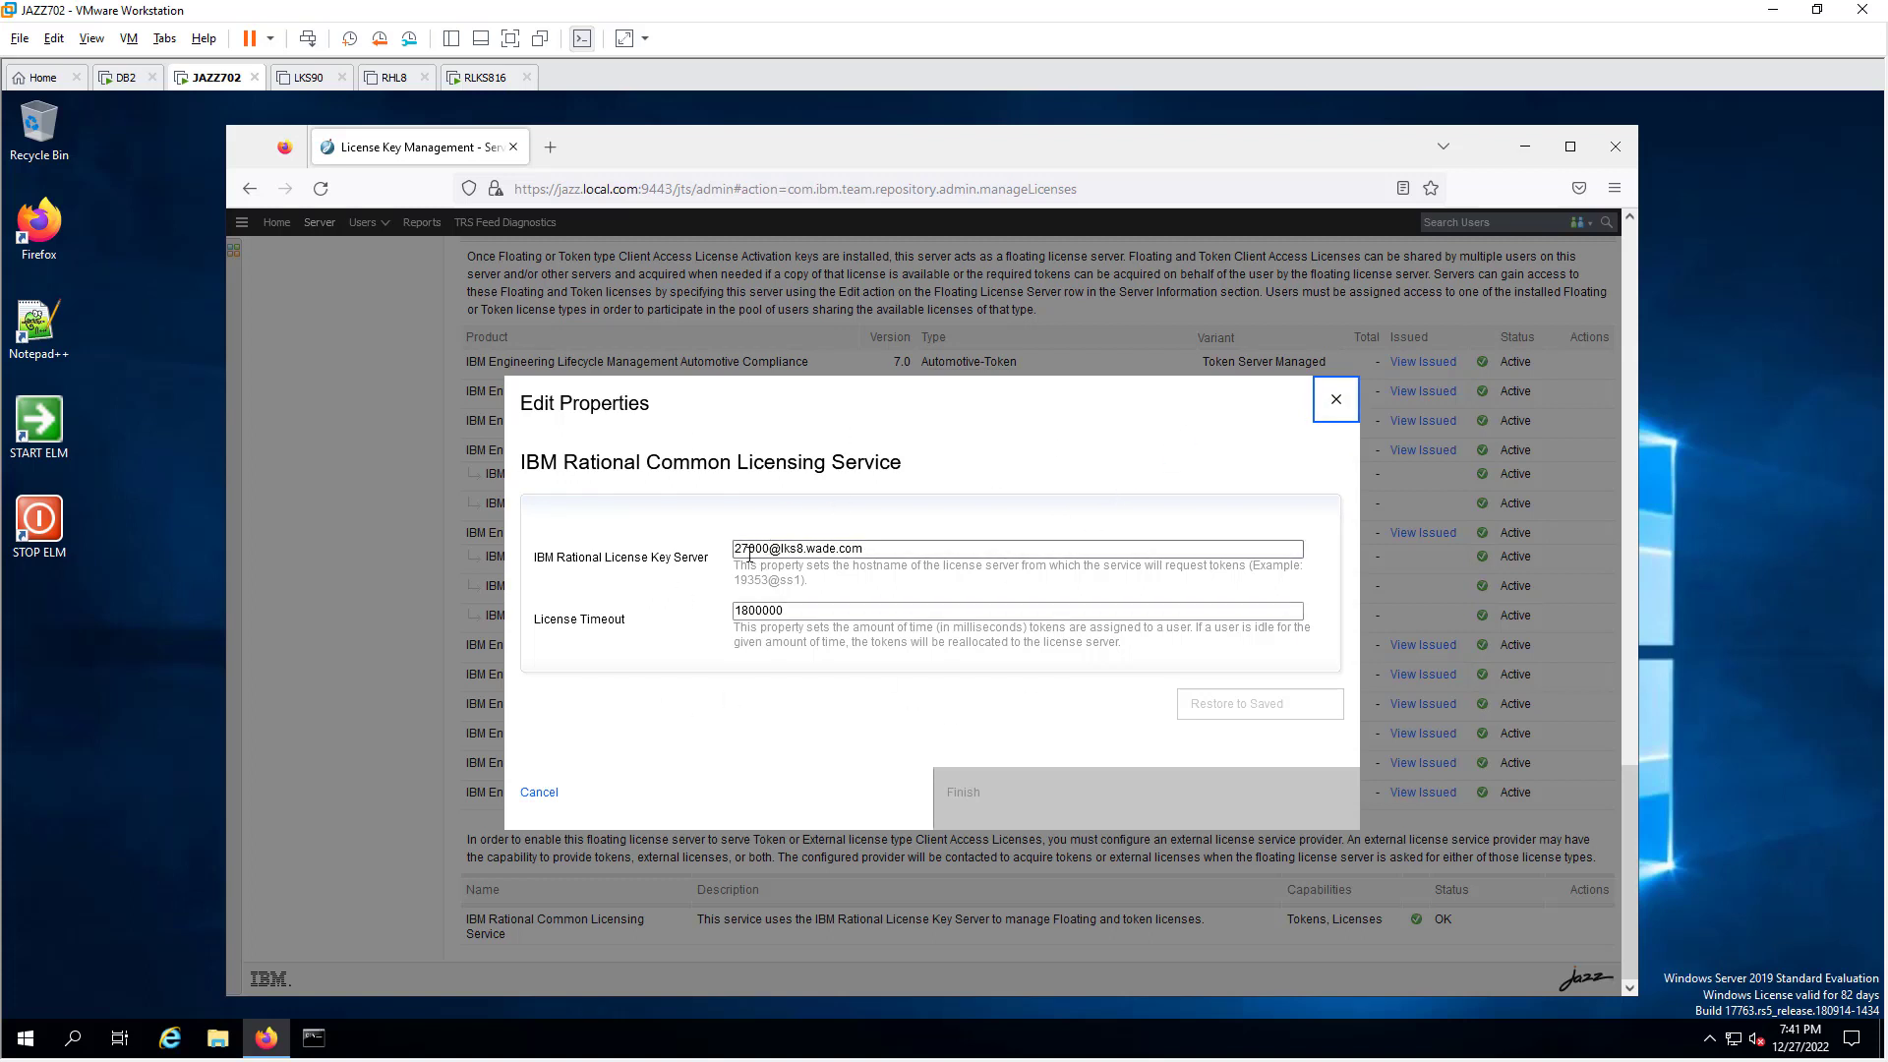
left_click(1337, 409)
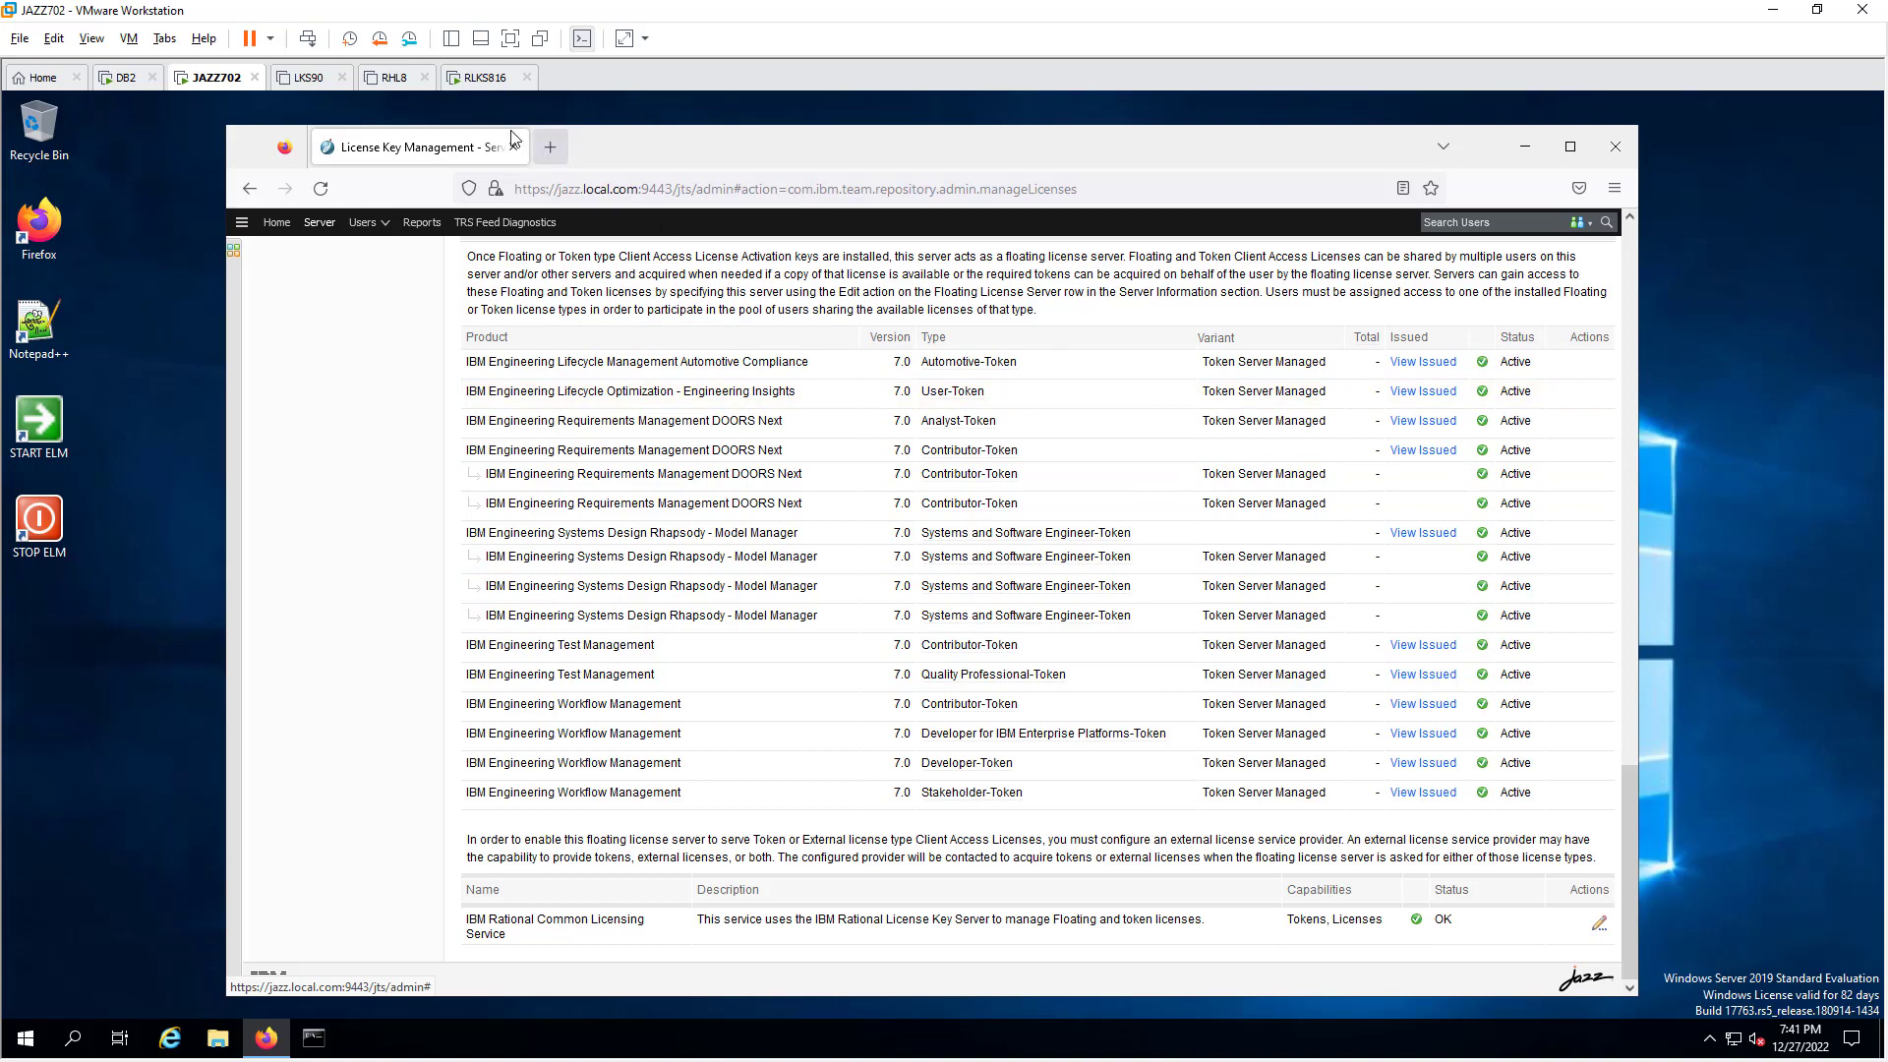
Step: Return to the RLKS816 virtual machine and search for updates to the IBM Rational RLKS package group in Installation Manager
left_click(488, 78)
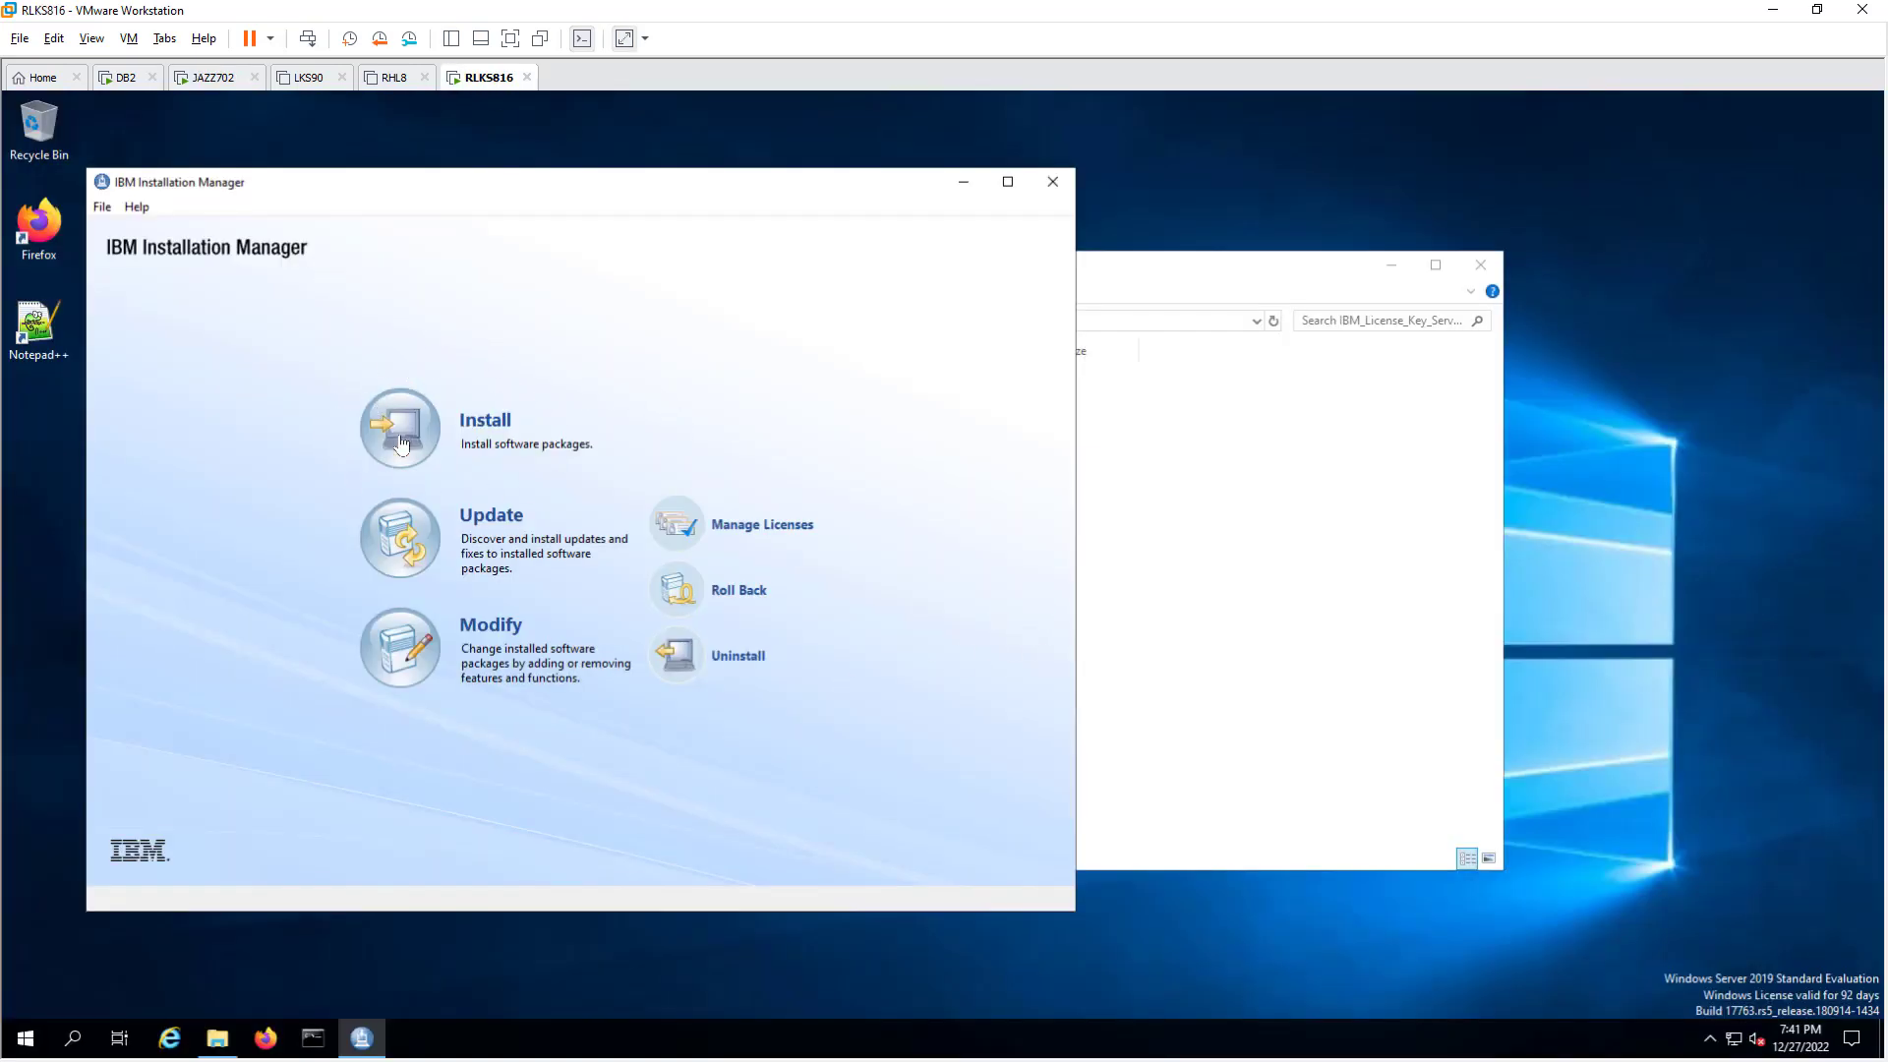
left_click(413, 557)
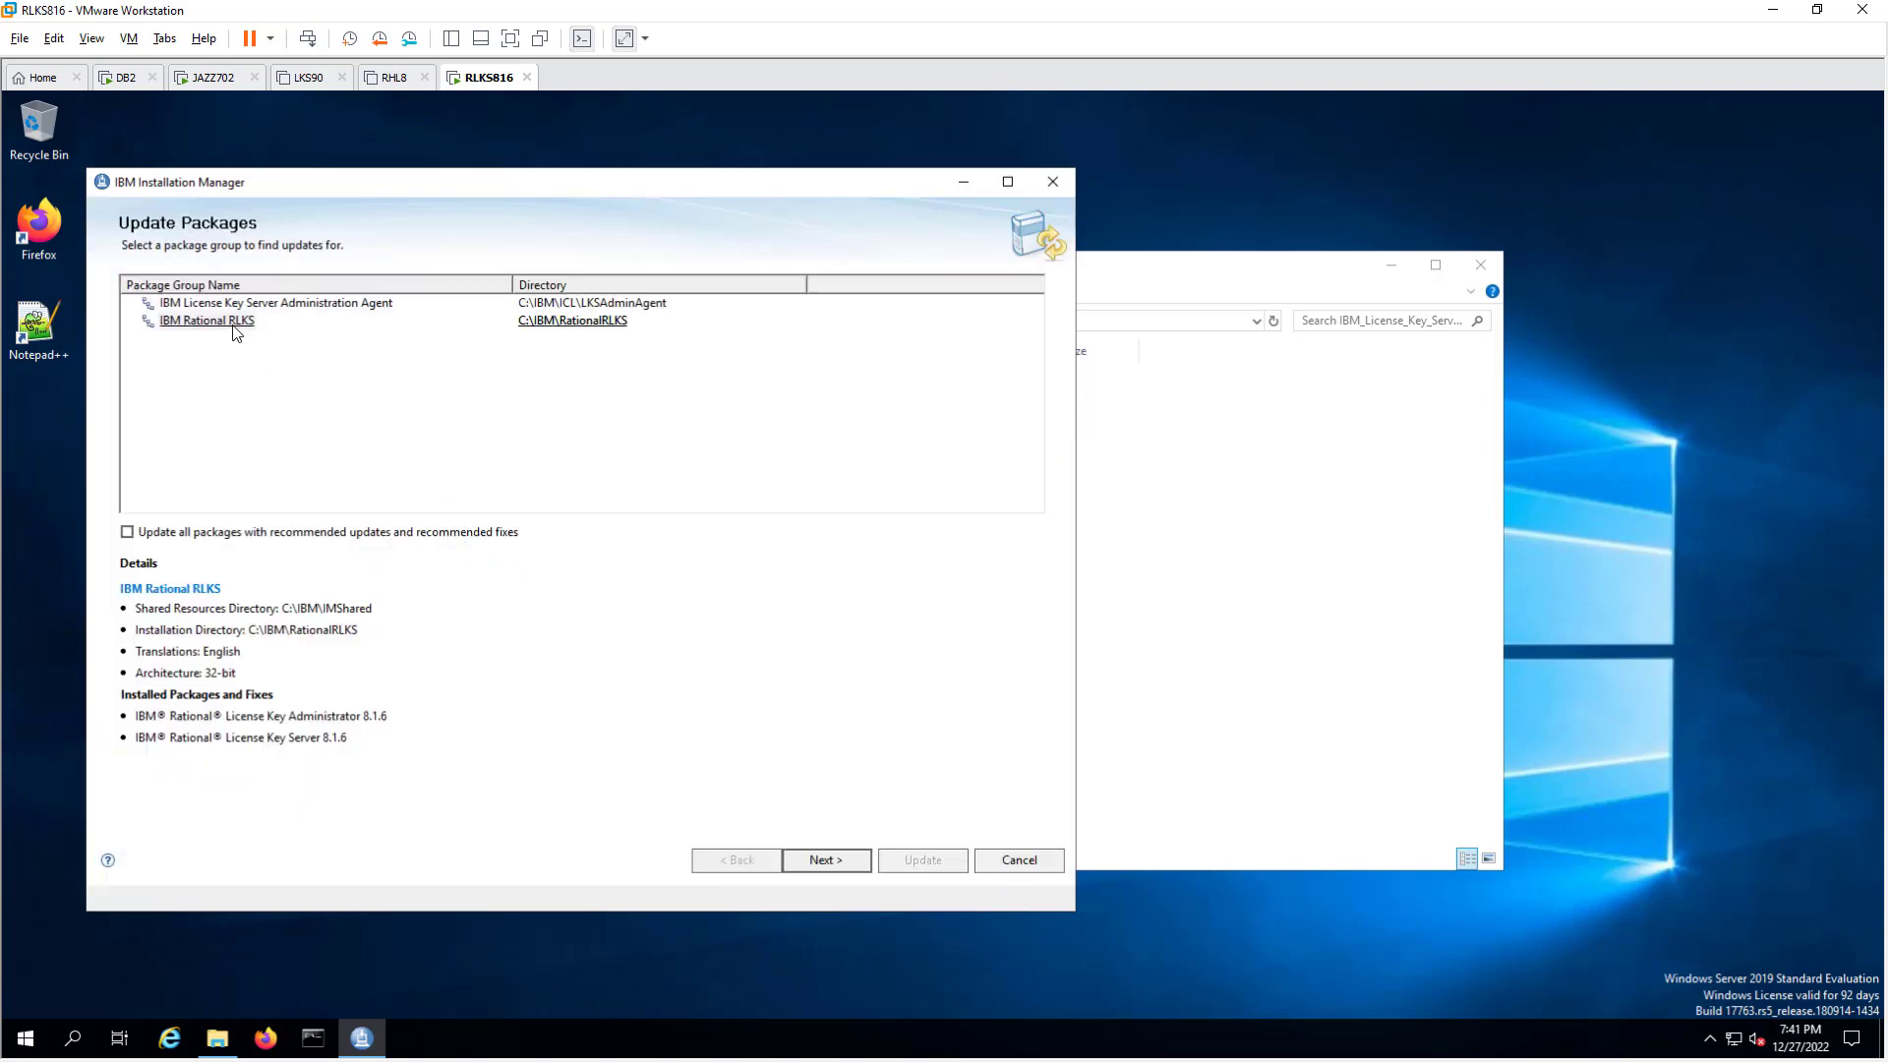
left_click(237, 324)
left_click(826, 861)
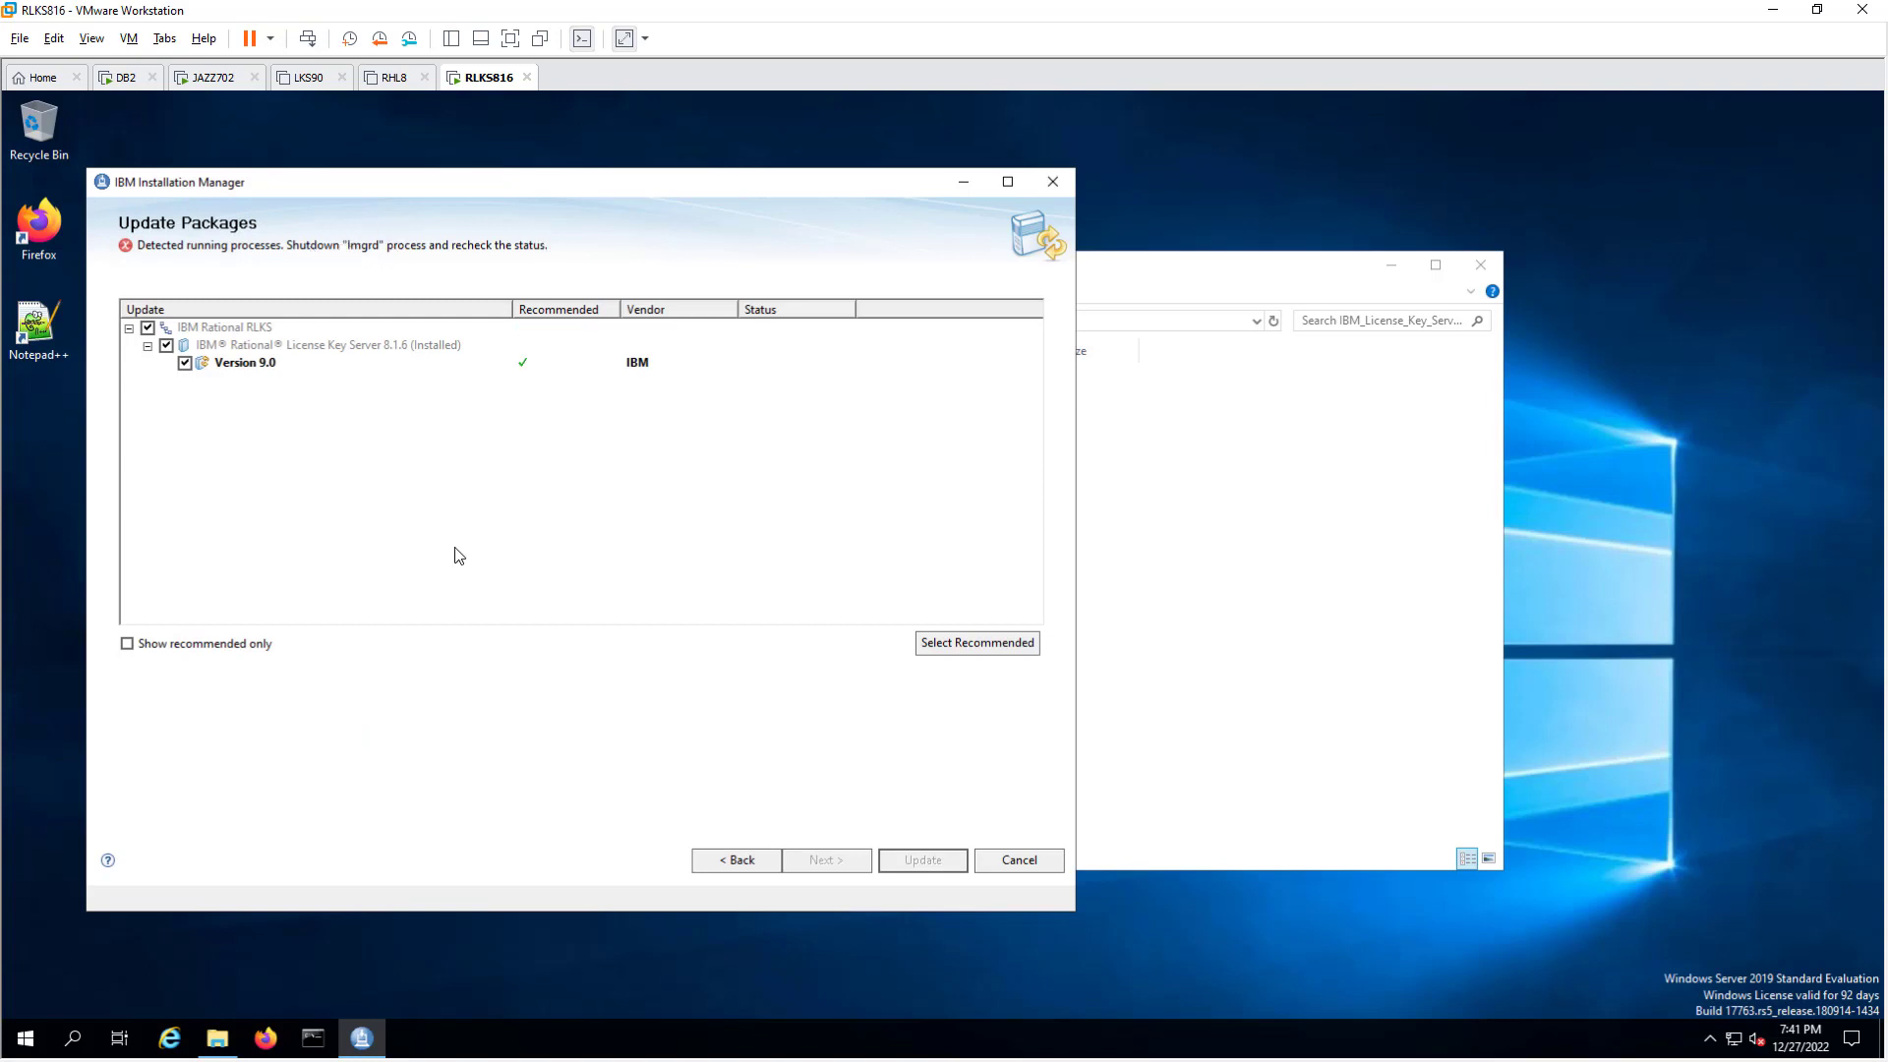
Step: Open Task Manager and stop the FLEXlm License Manager service (IBM Rational License Key Server)
right_click(606, 1052)
left_click(675, 934)
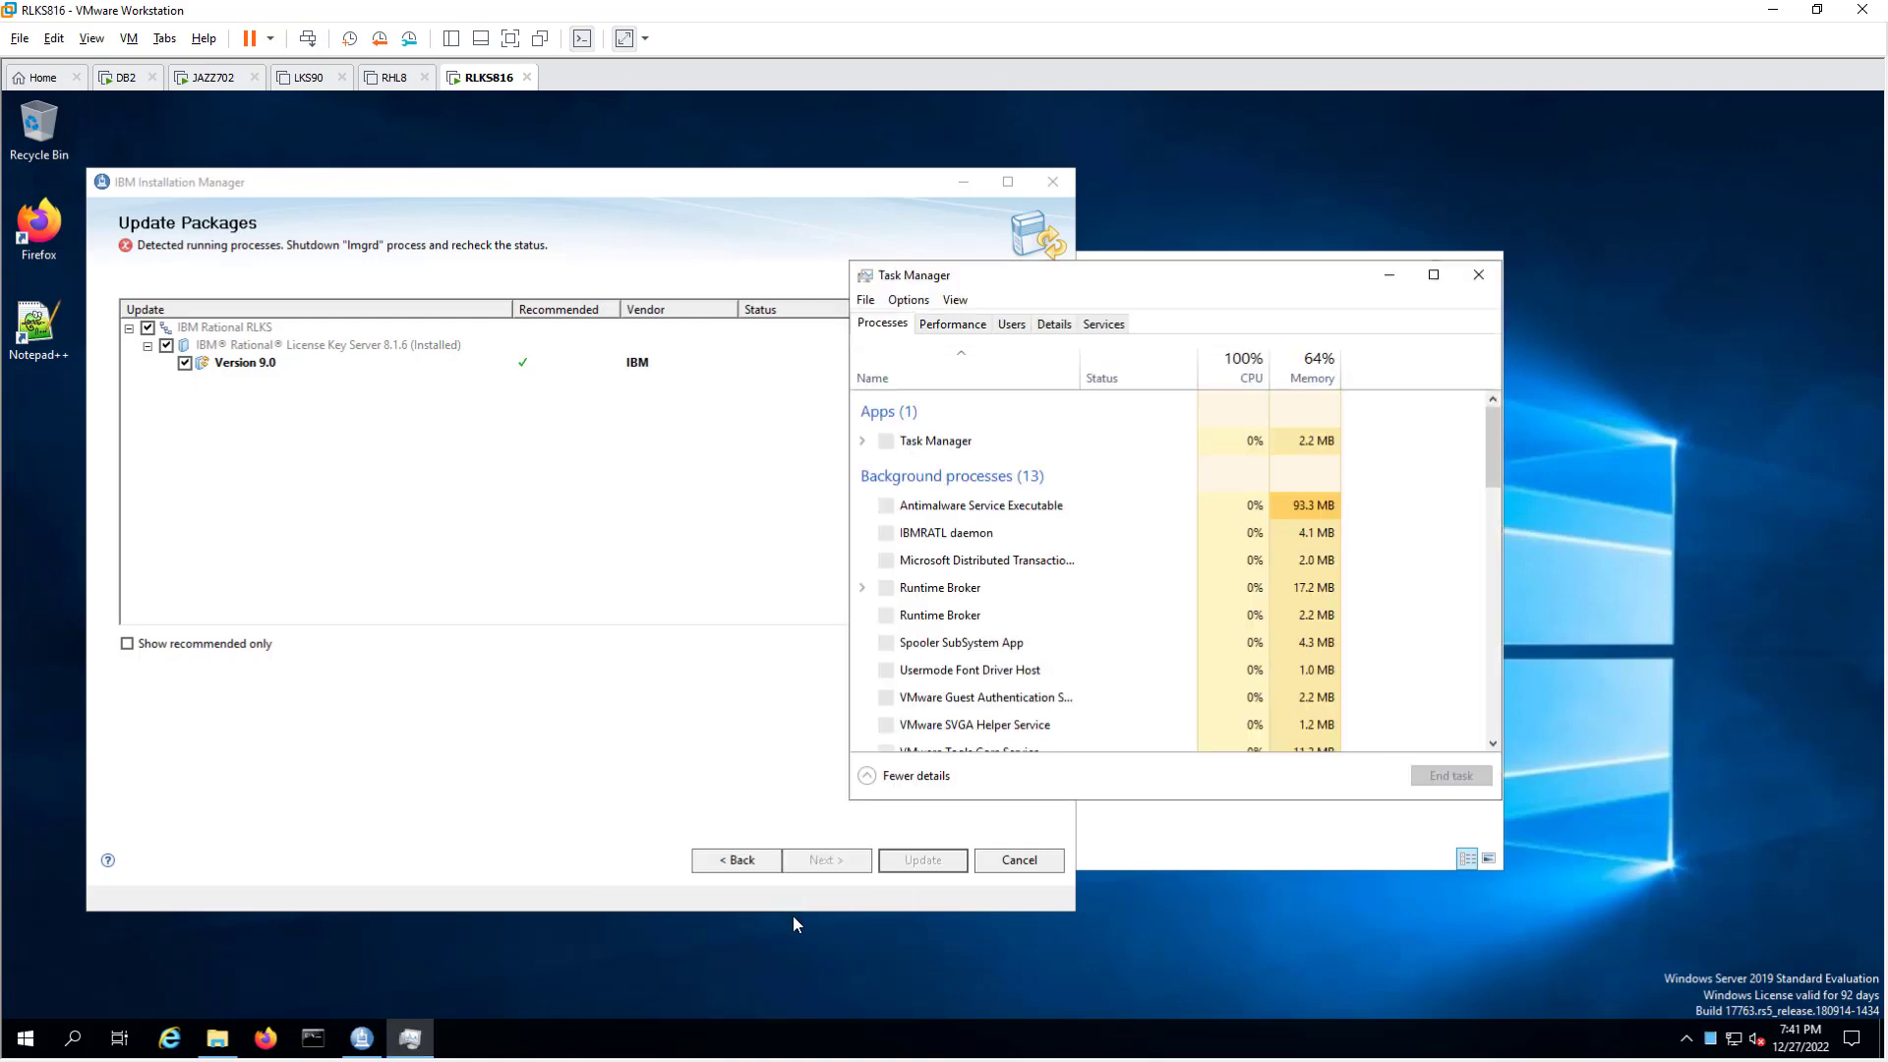
left_click(1103, 325)
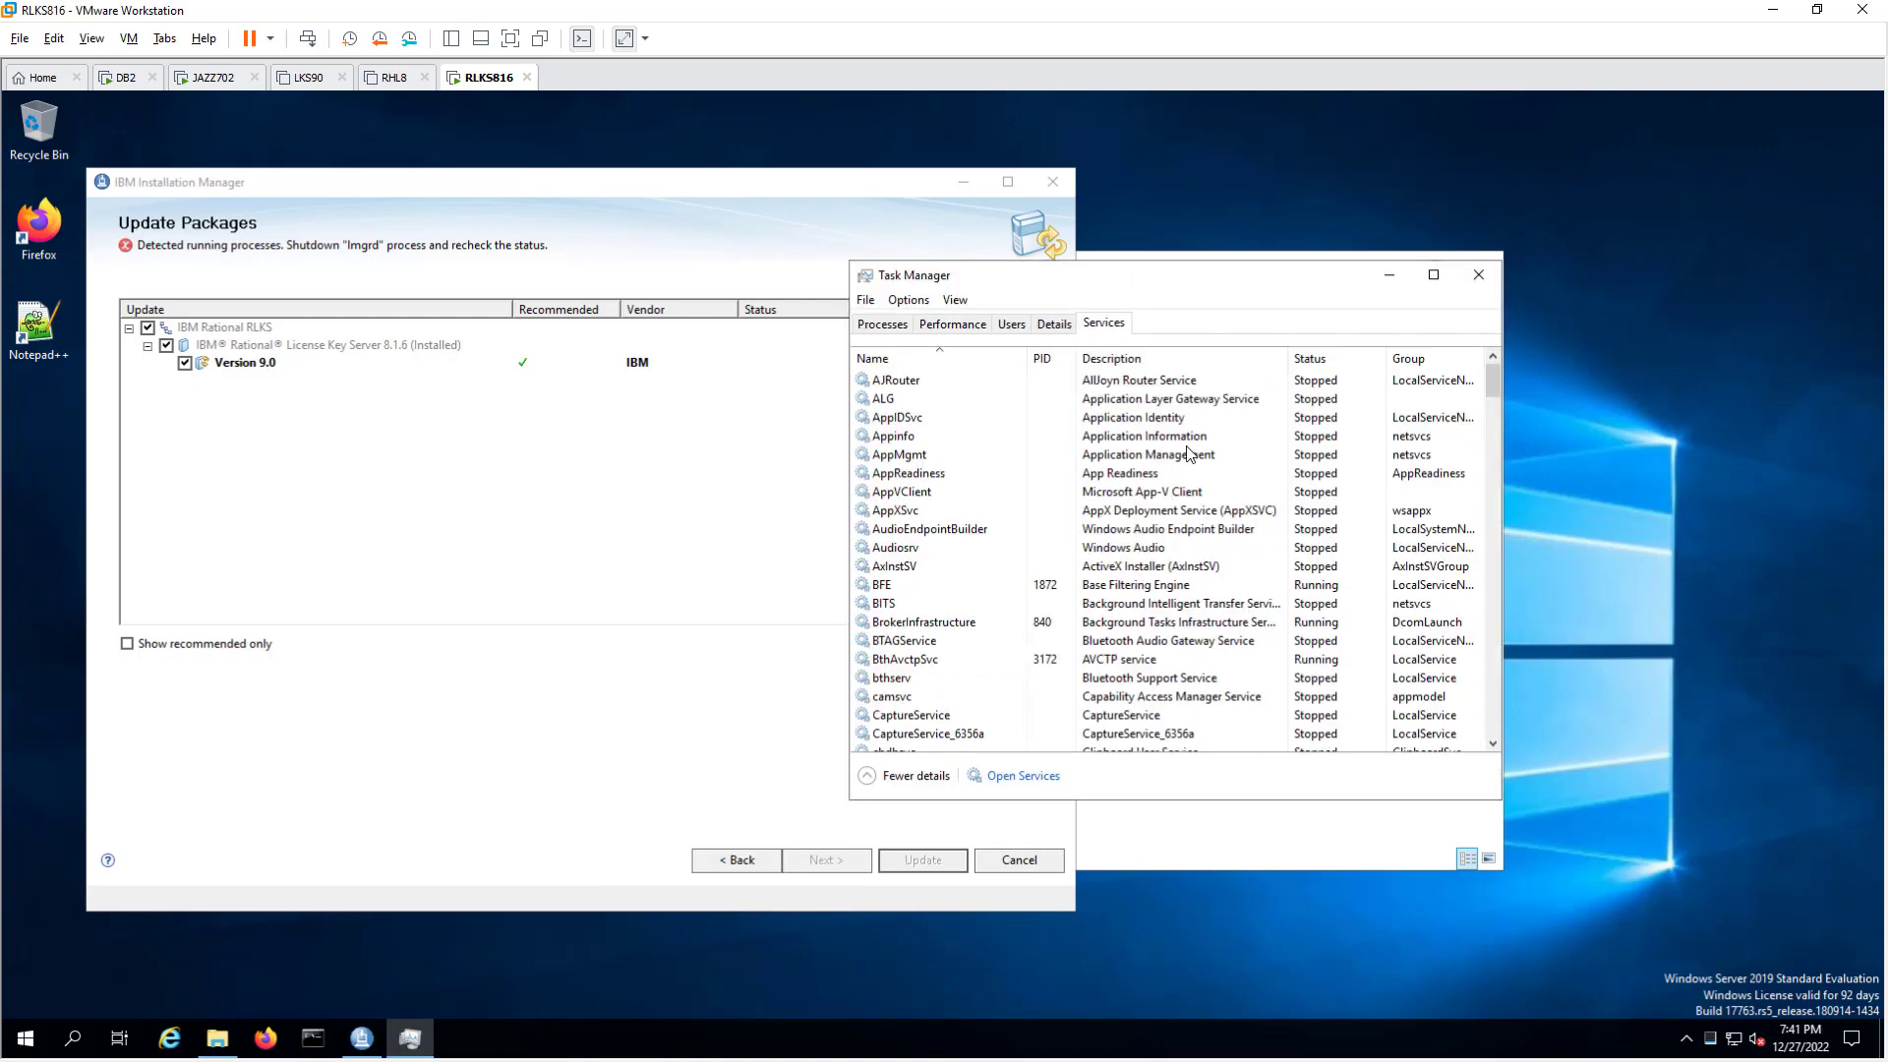
scroll(1071, 492, "down", 8)
scroll(1071, 542, "down", 8)
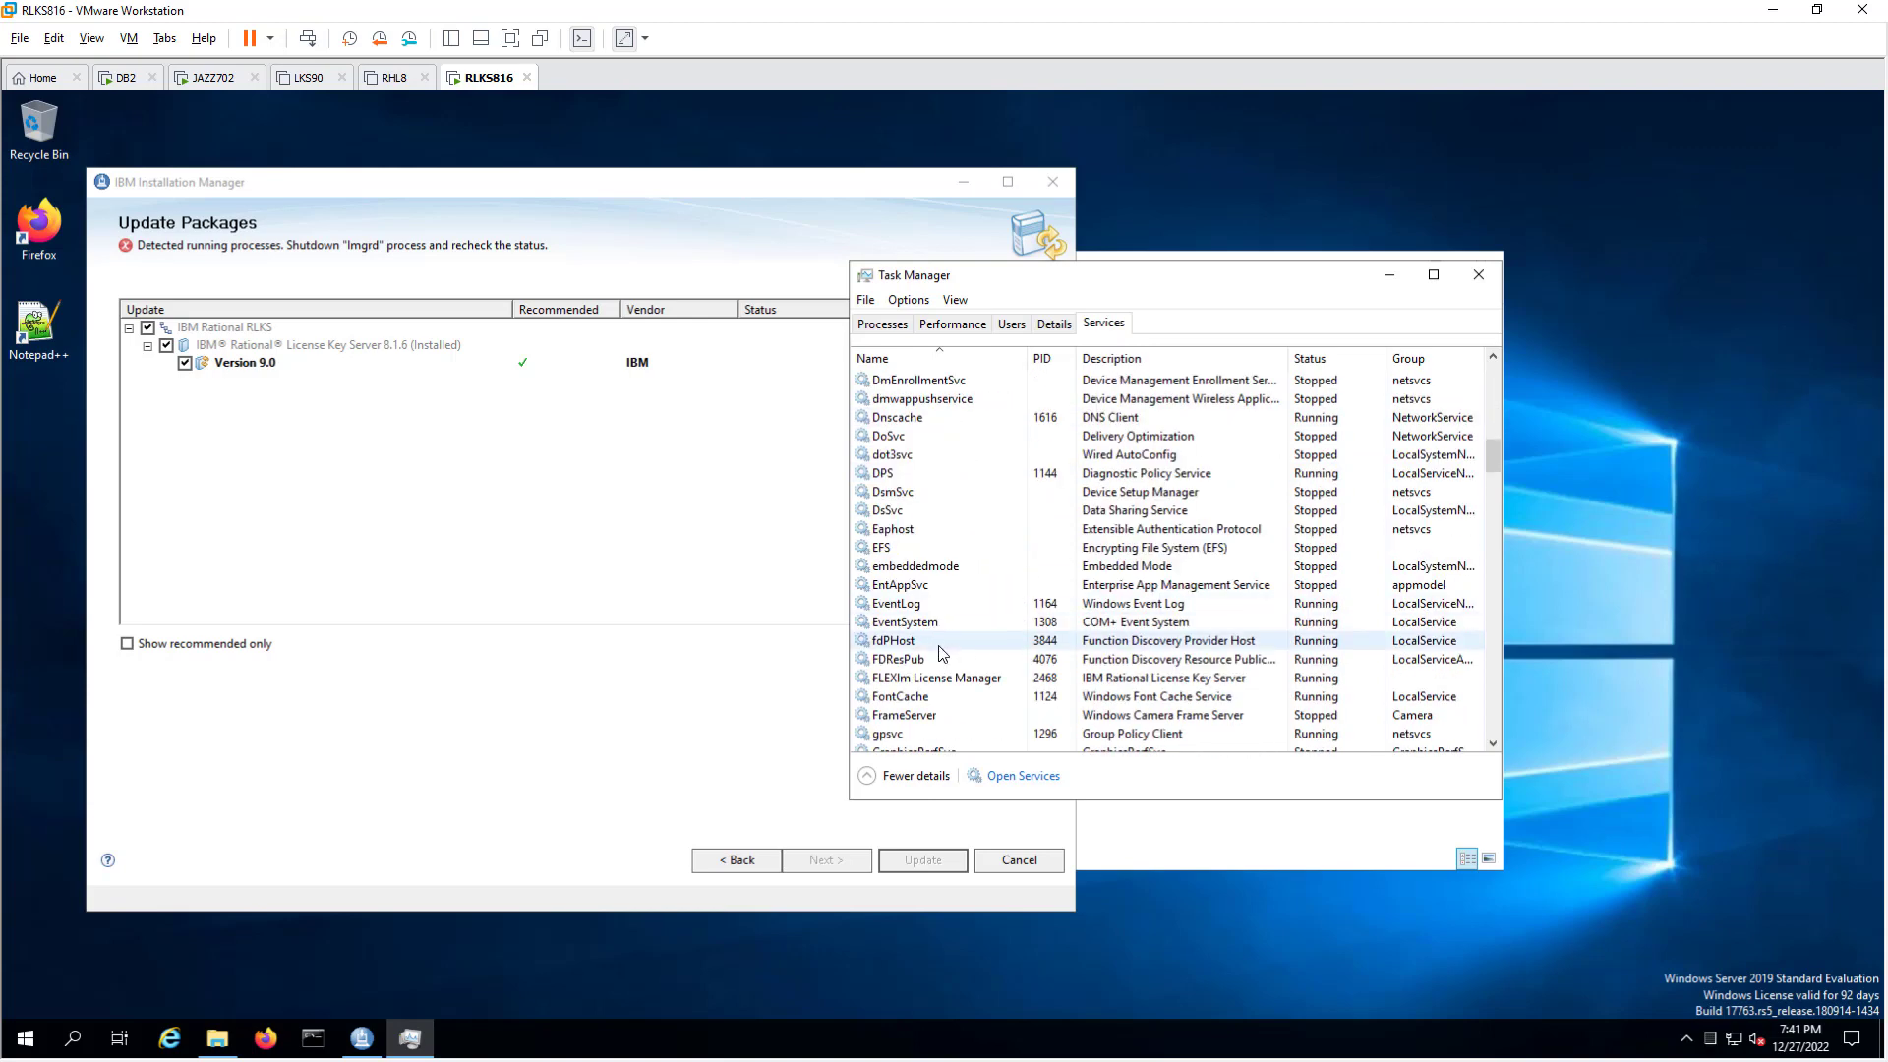
right_click(913, 684)
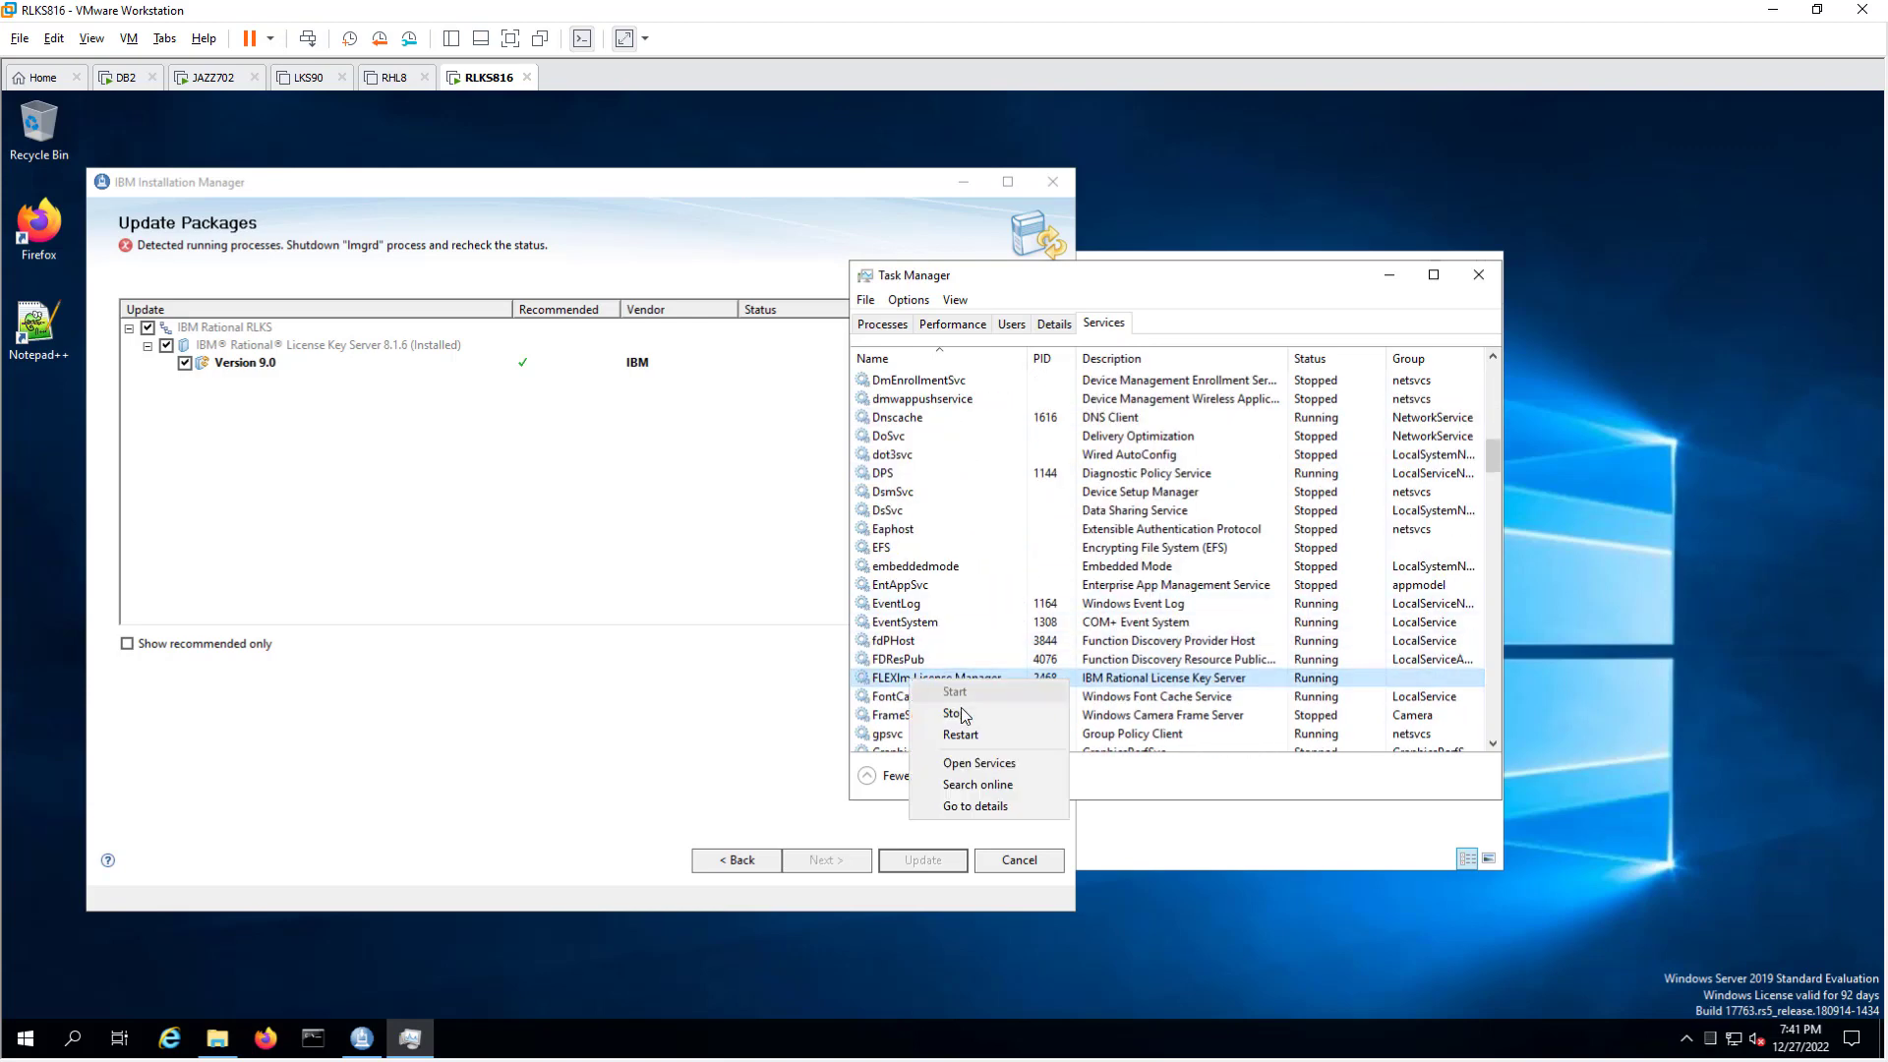
left_click(955, 713)
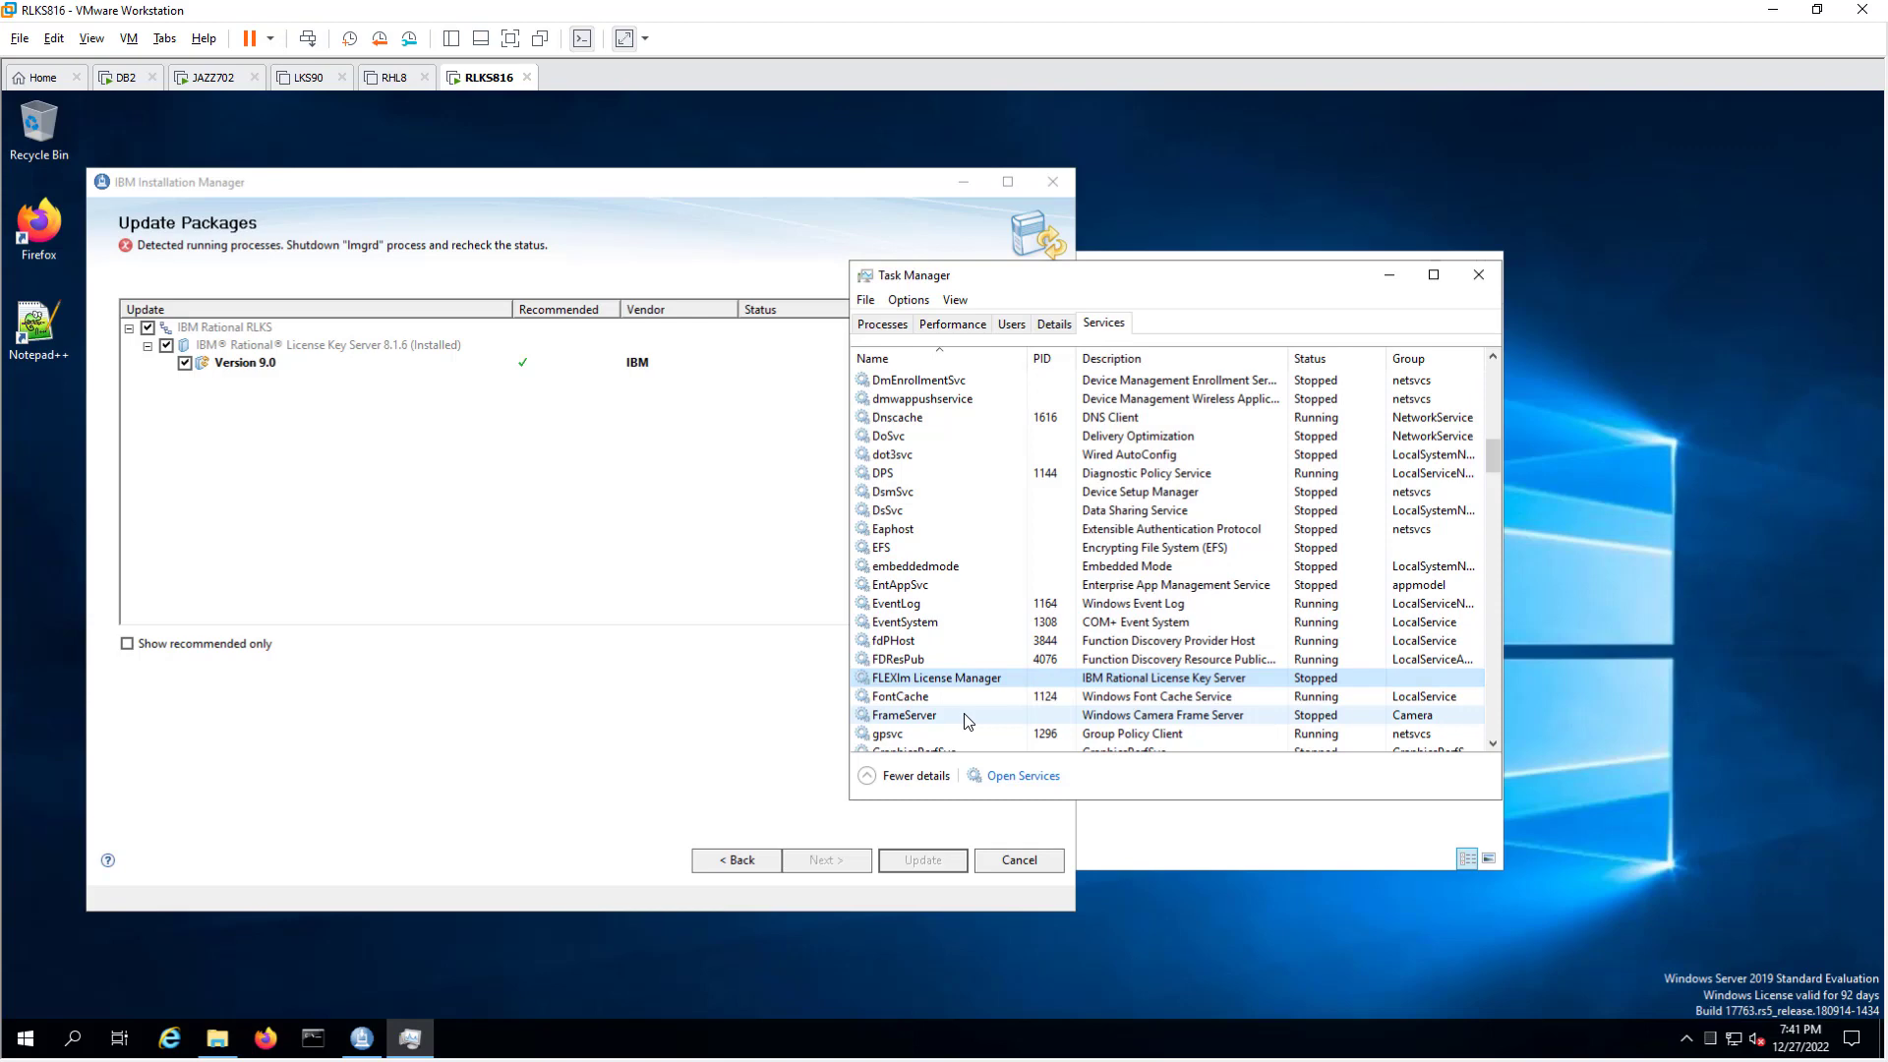
Step: Recheck the IBM Rational RLKS updates, install License Key Server version 9.0 with its license terms accepted, and finish the update wizard
left_click(707, 627)
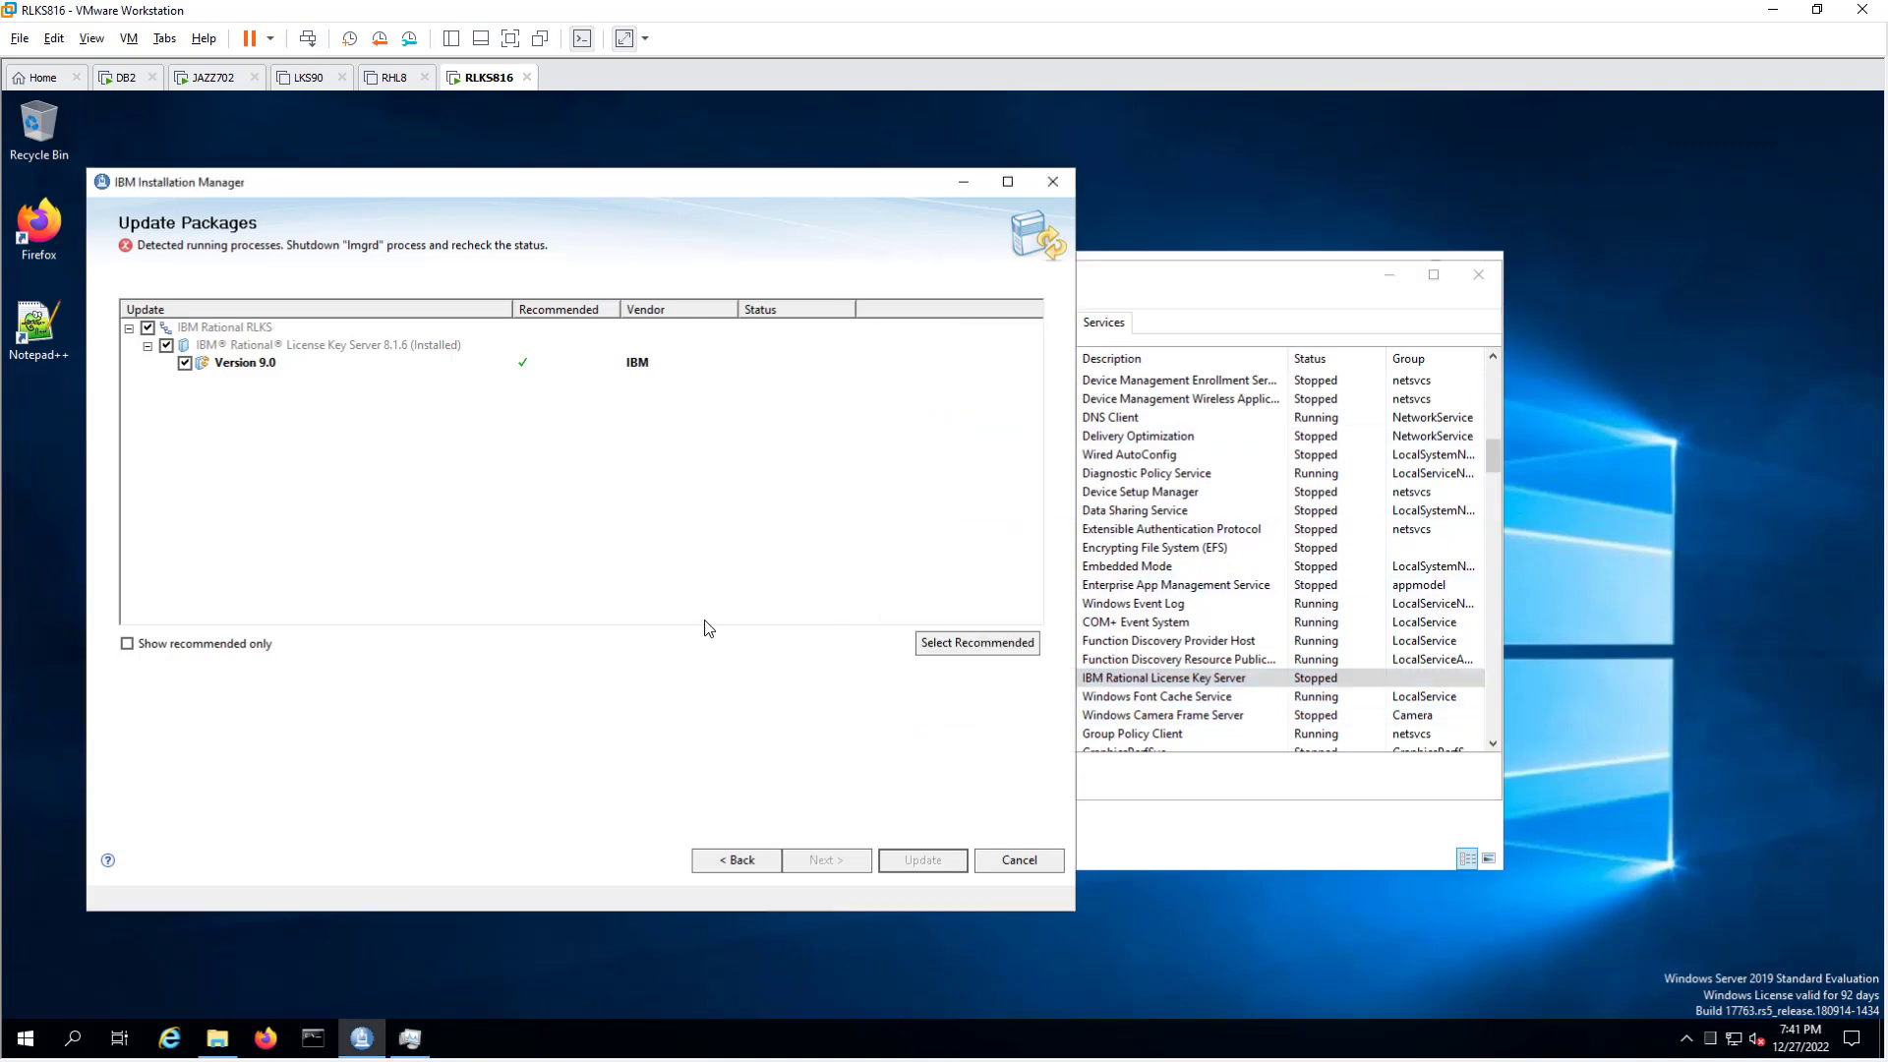
left_click(742, 871)
left_click(825, 861)
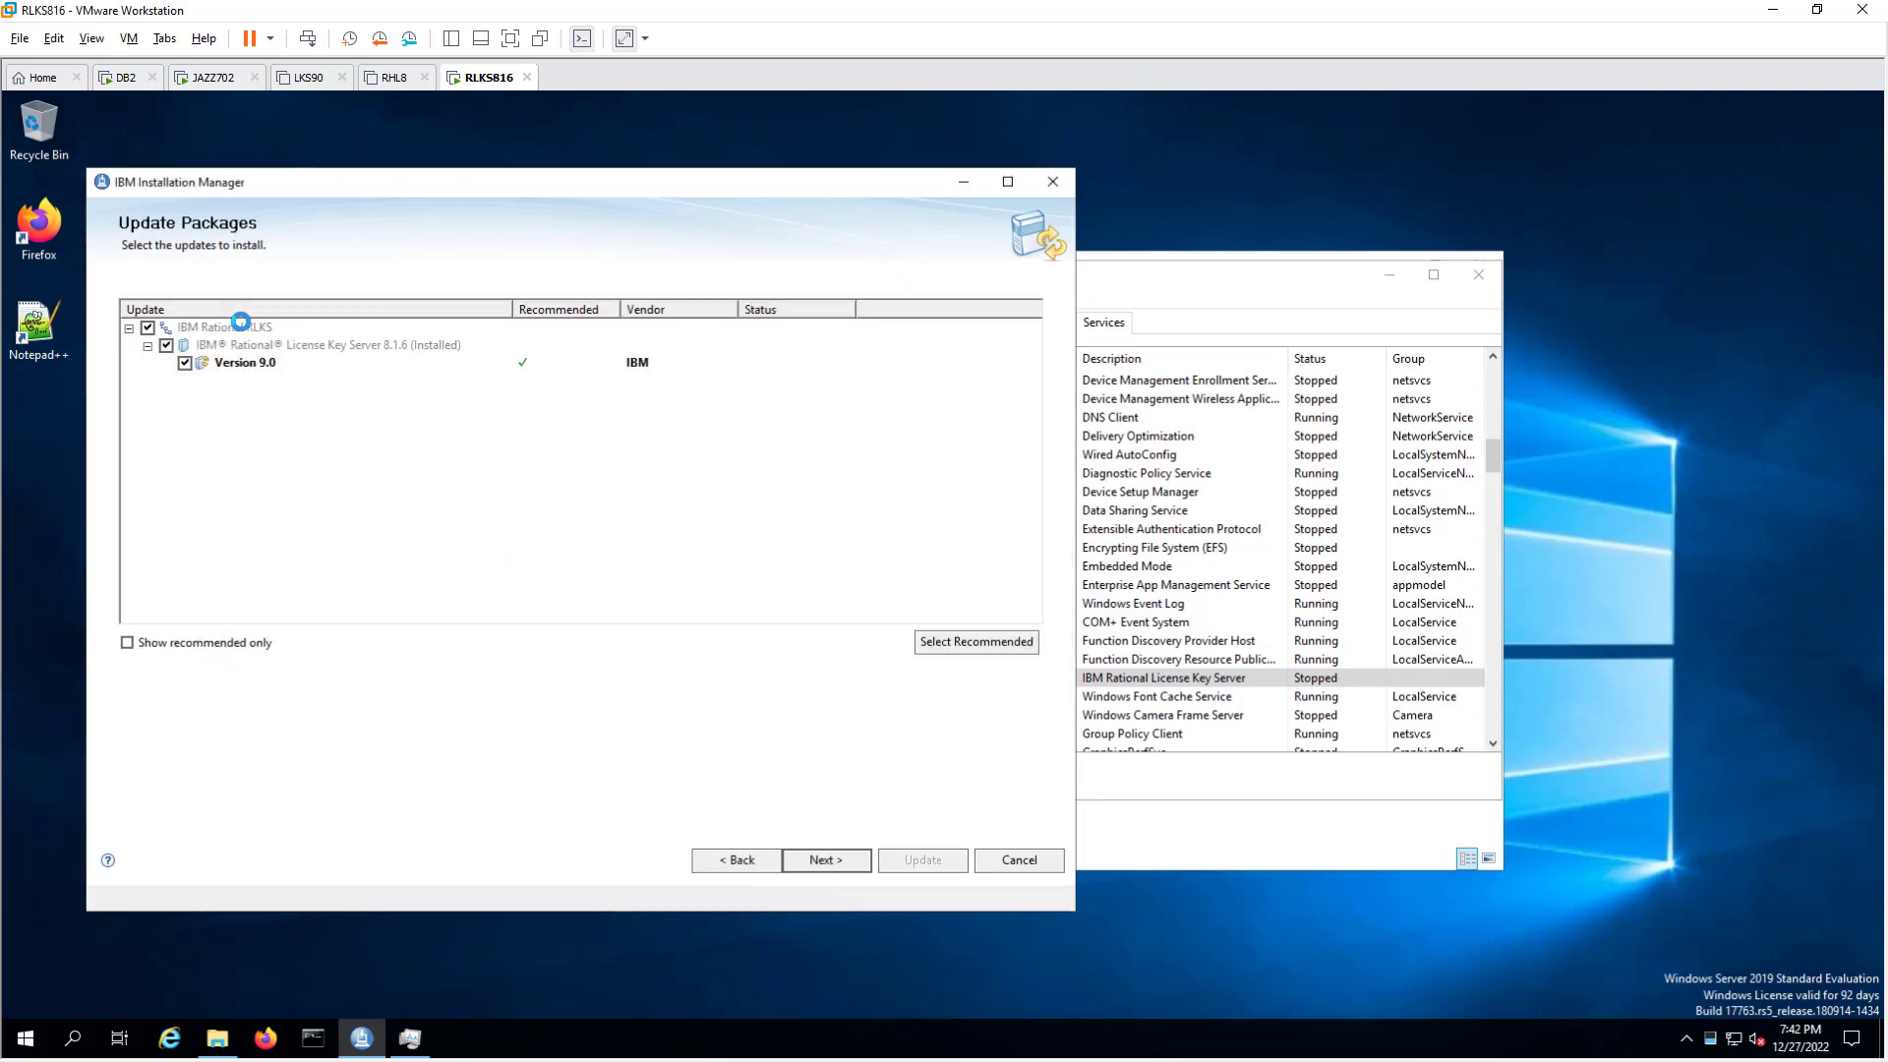
left_click(832, 860)
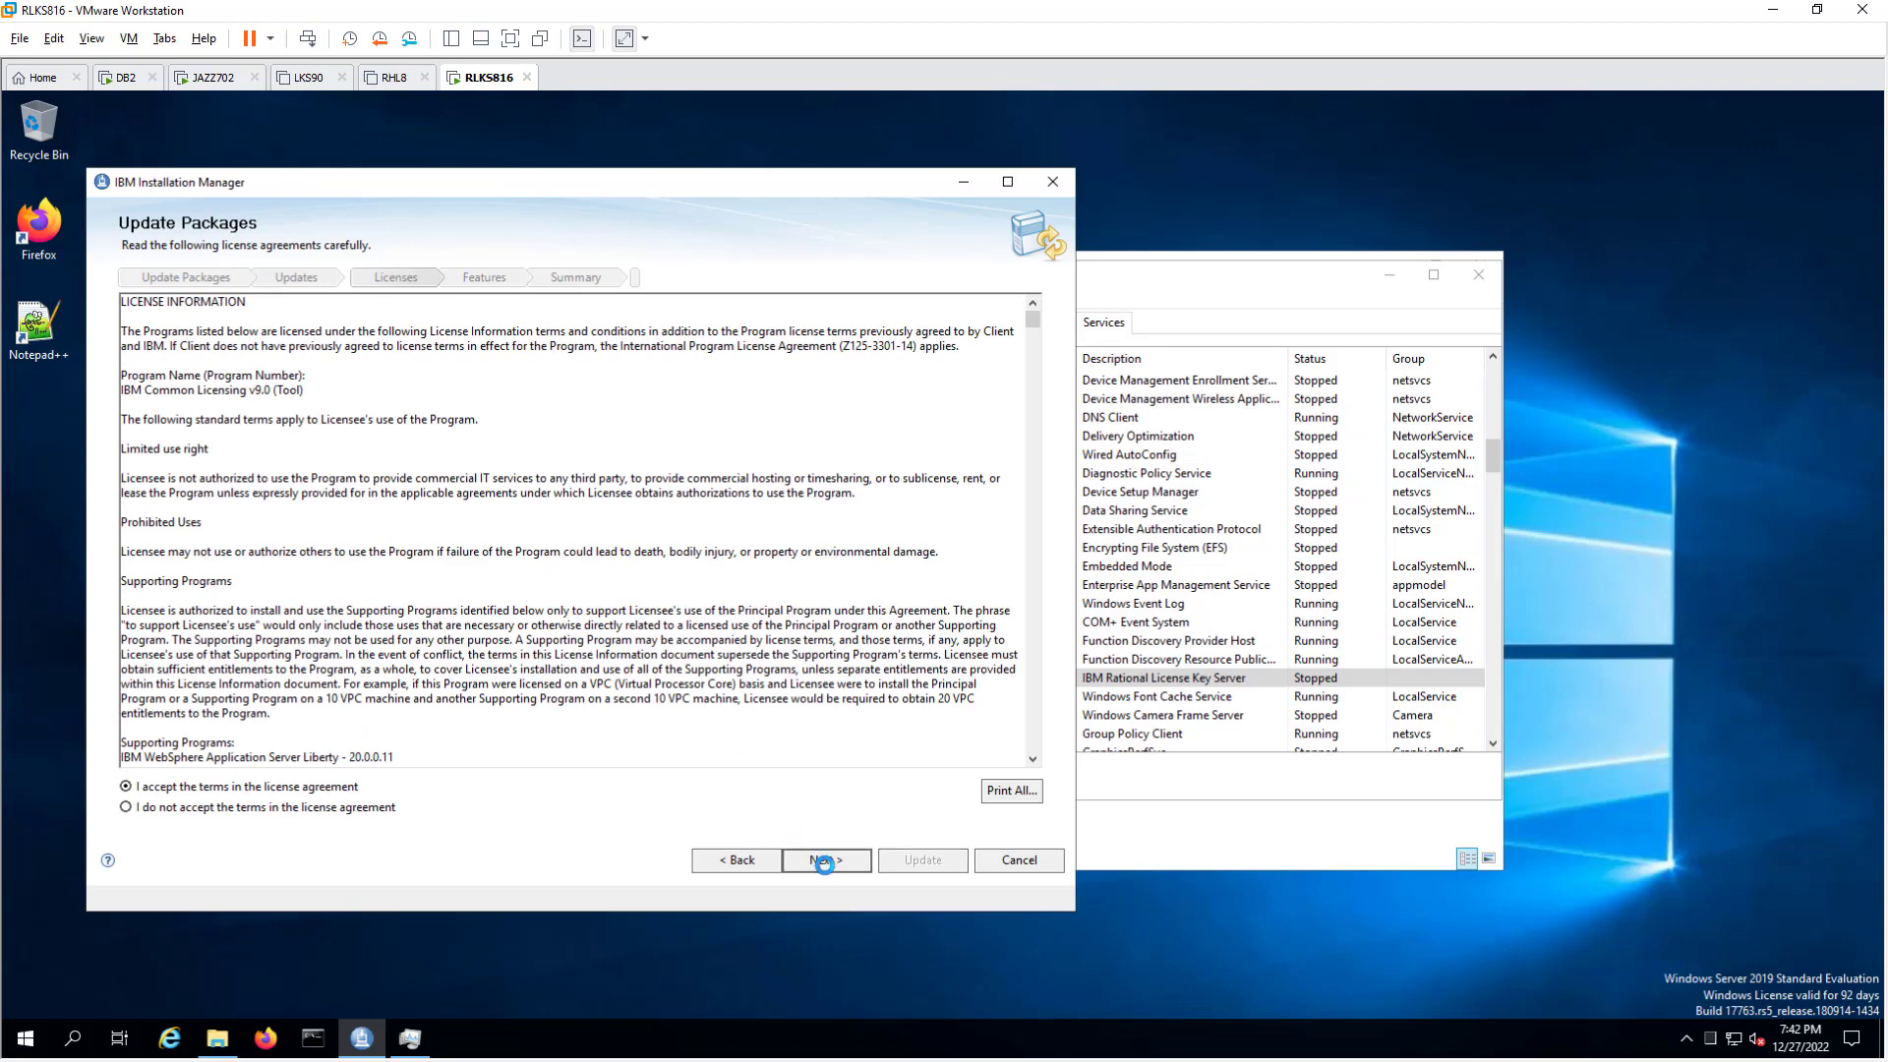
left_click(825, 860)
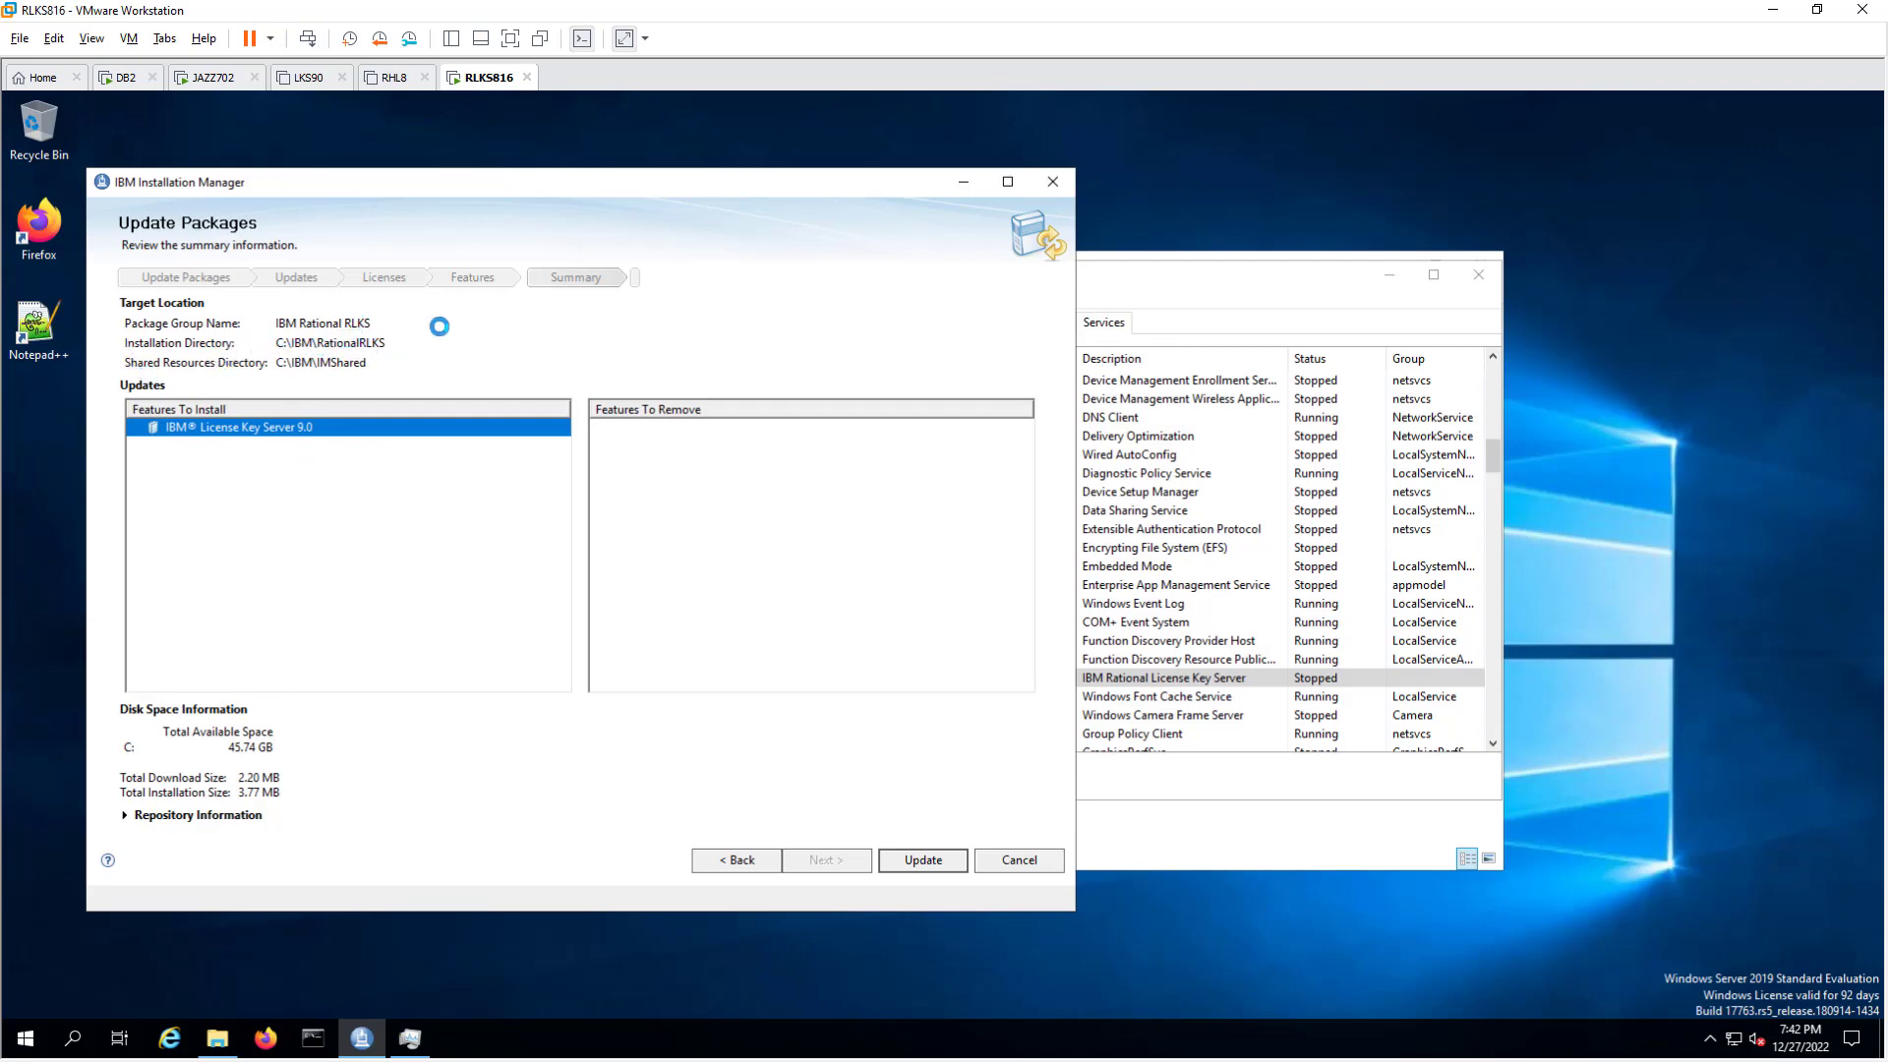
left_click(923, 859)
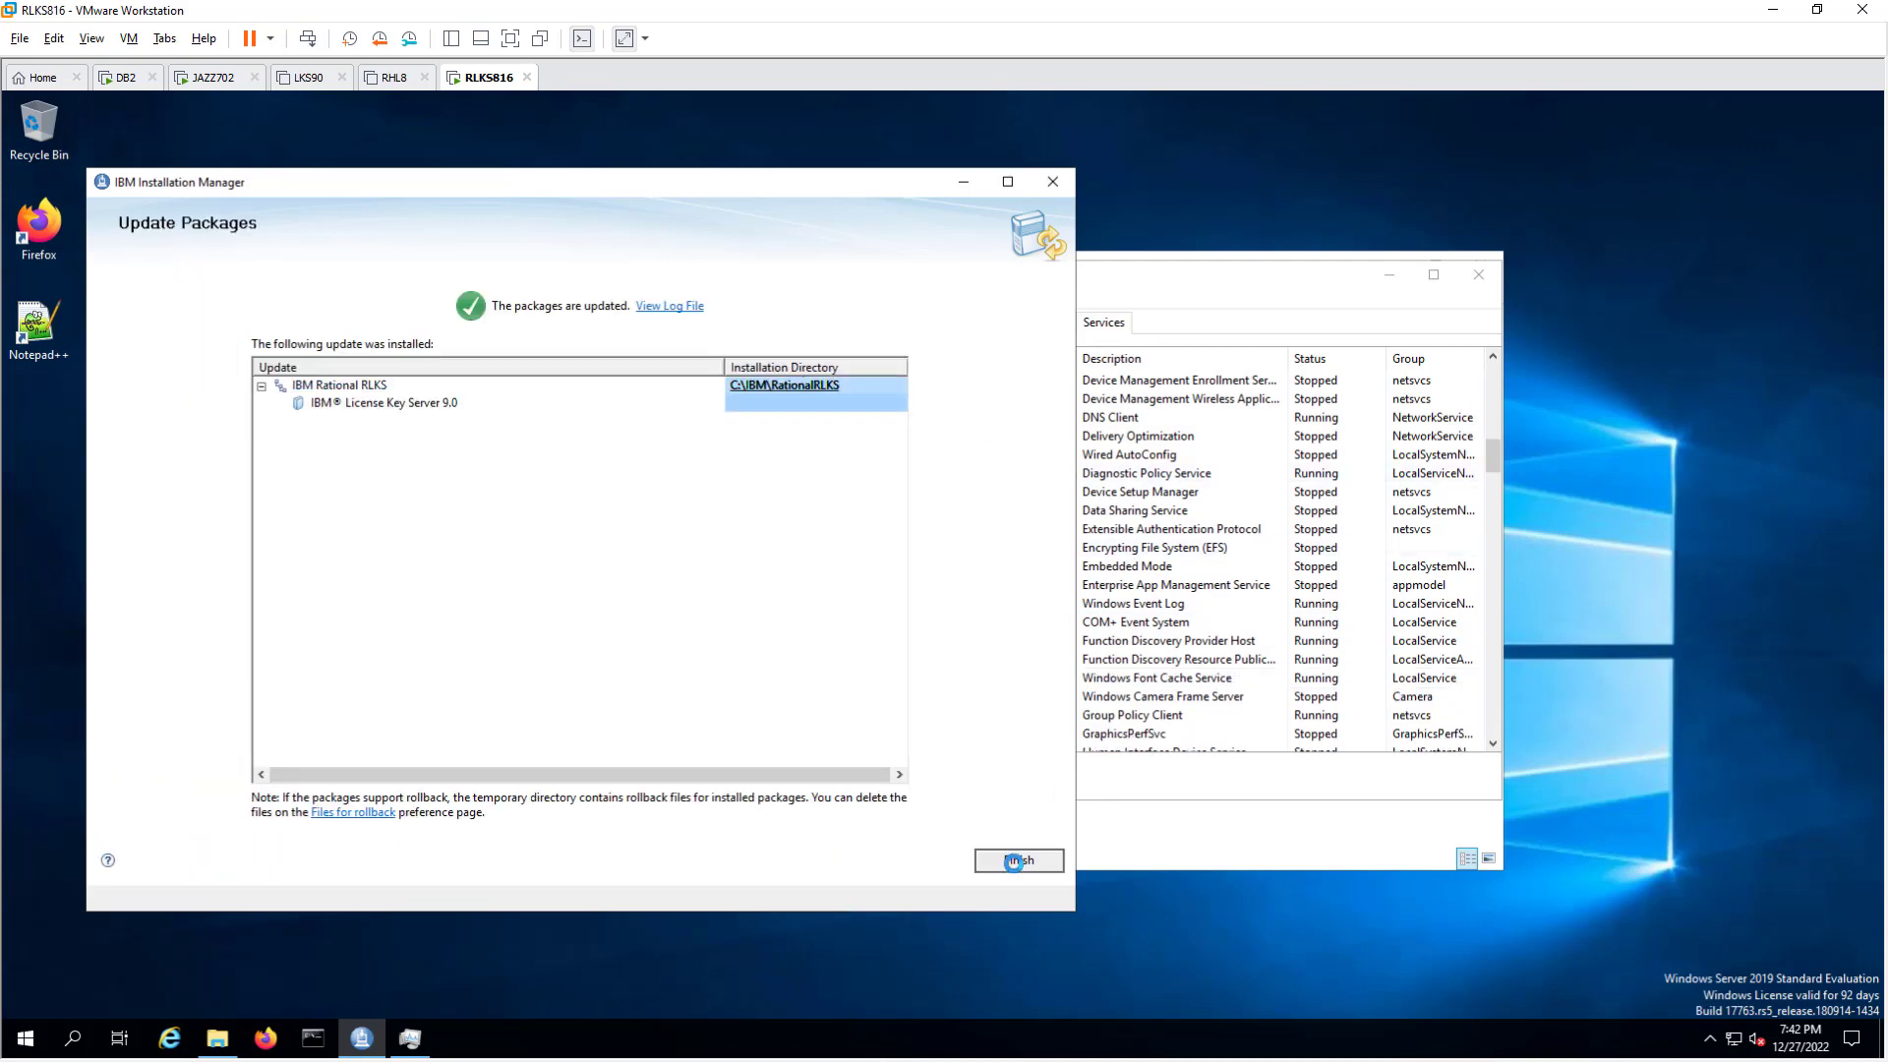
left_click(1013, 861)
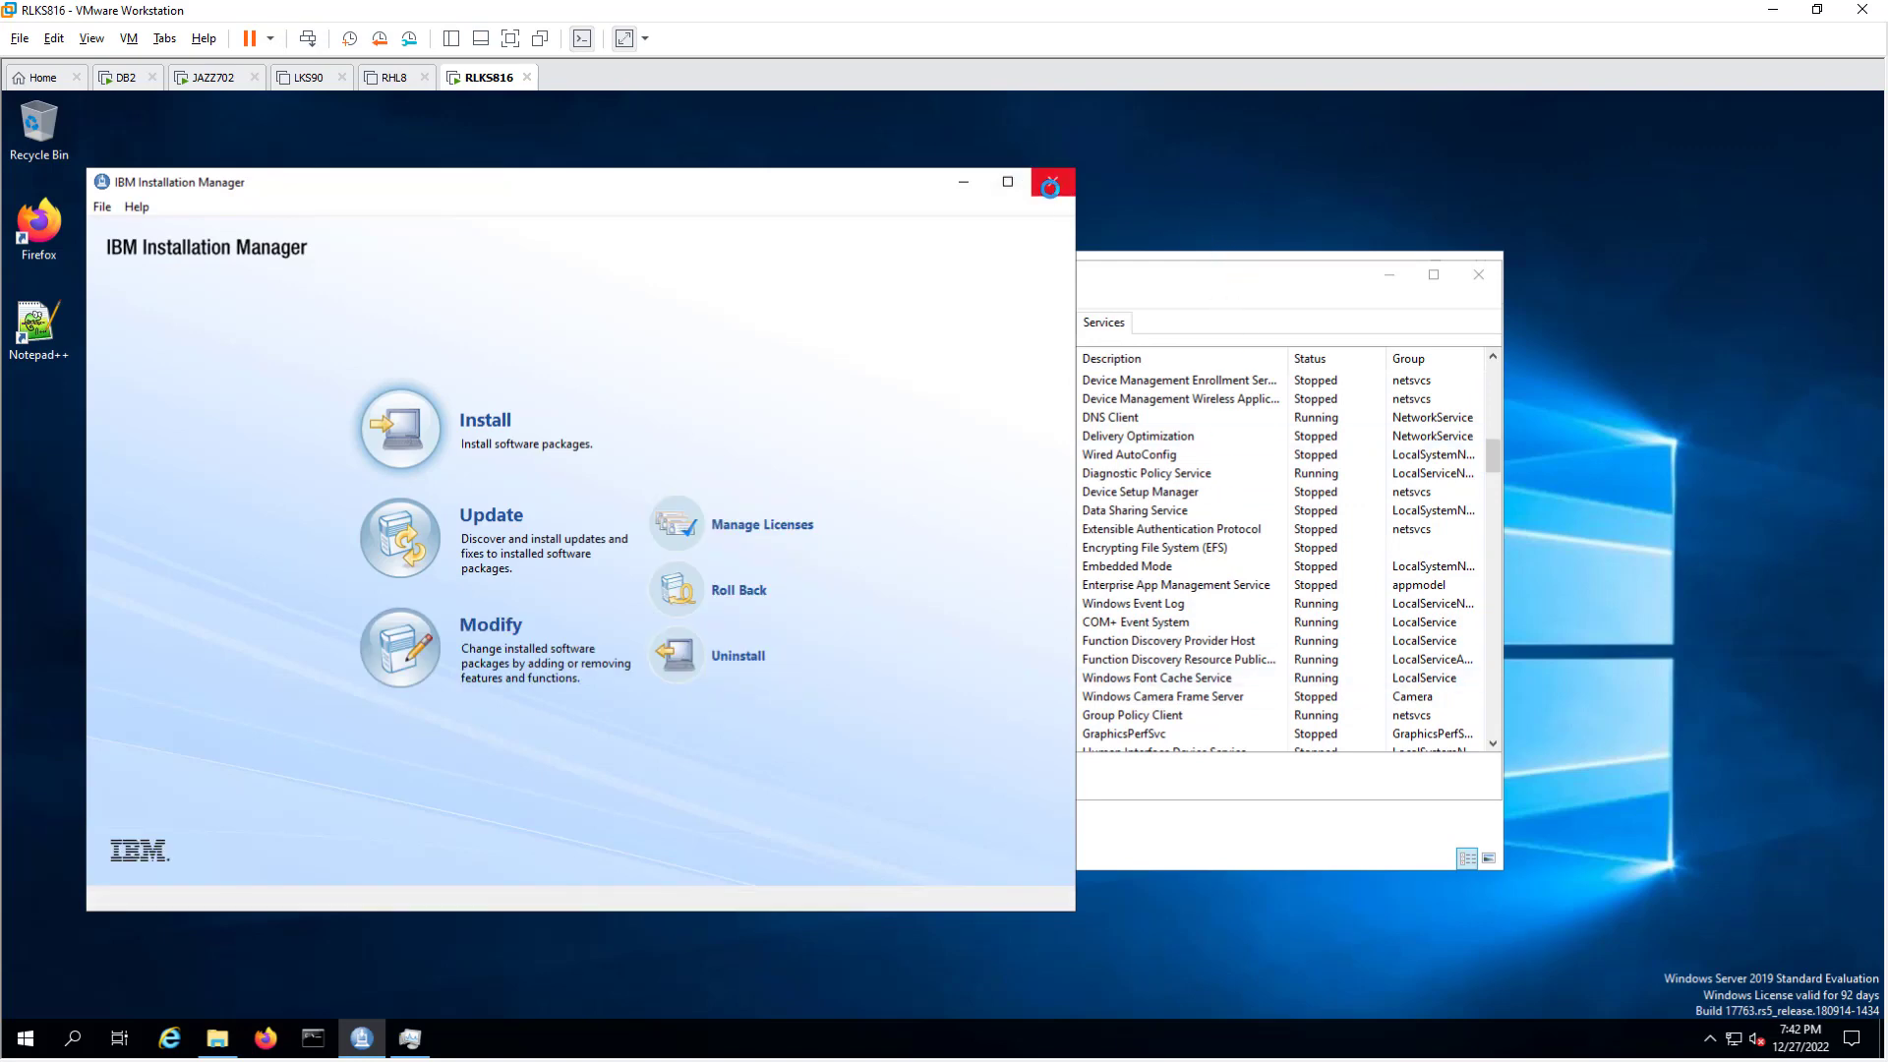
Step: Close Installation Manager and check the IBM License Key Server entries in the Task Manager services list
left_click(1052, 183)
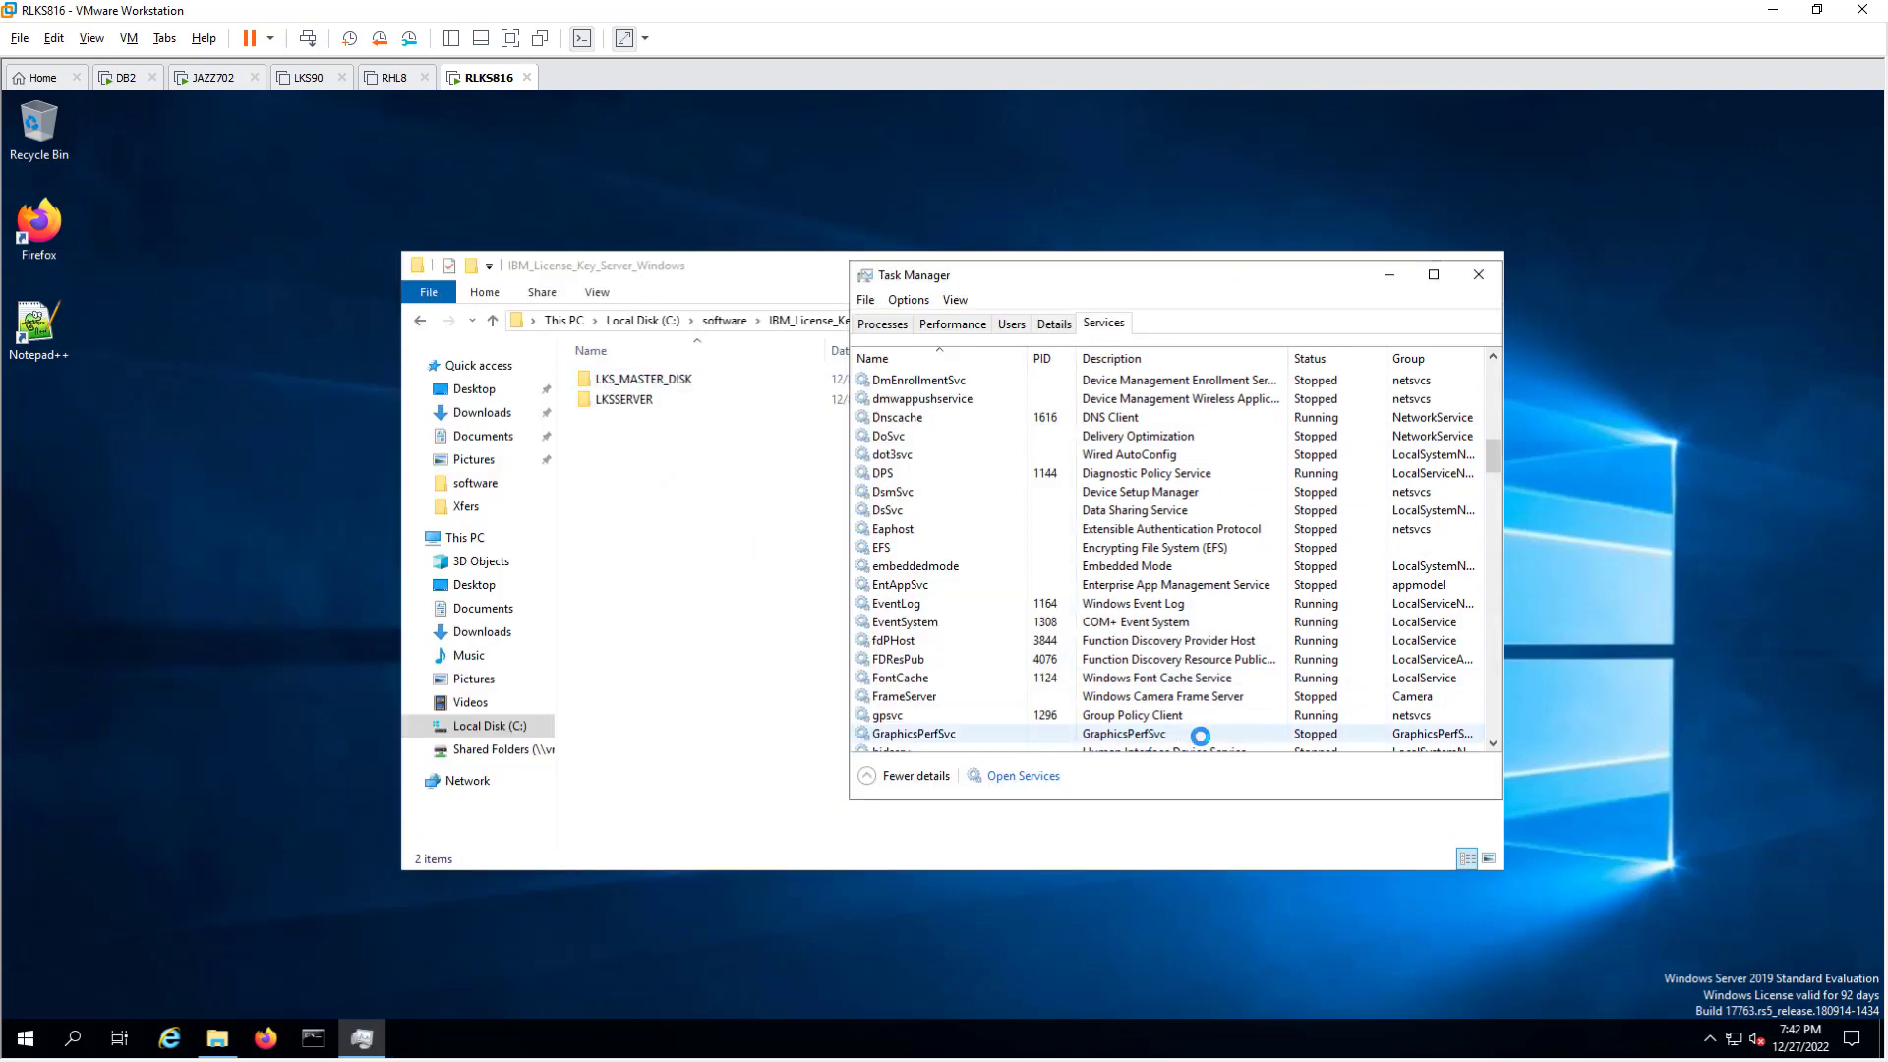
scroll(943, 561, "down", 2)
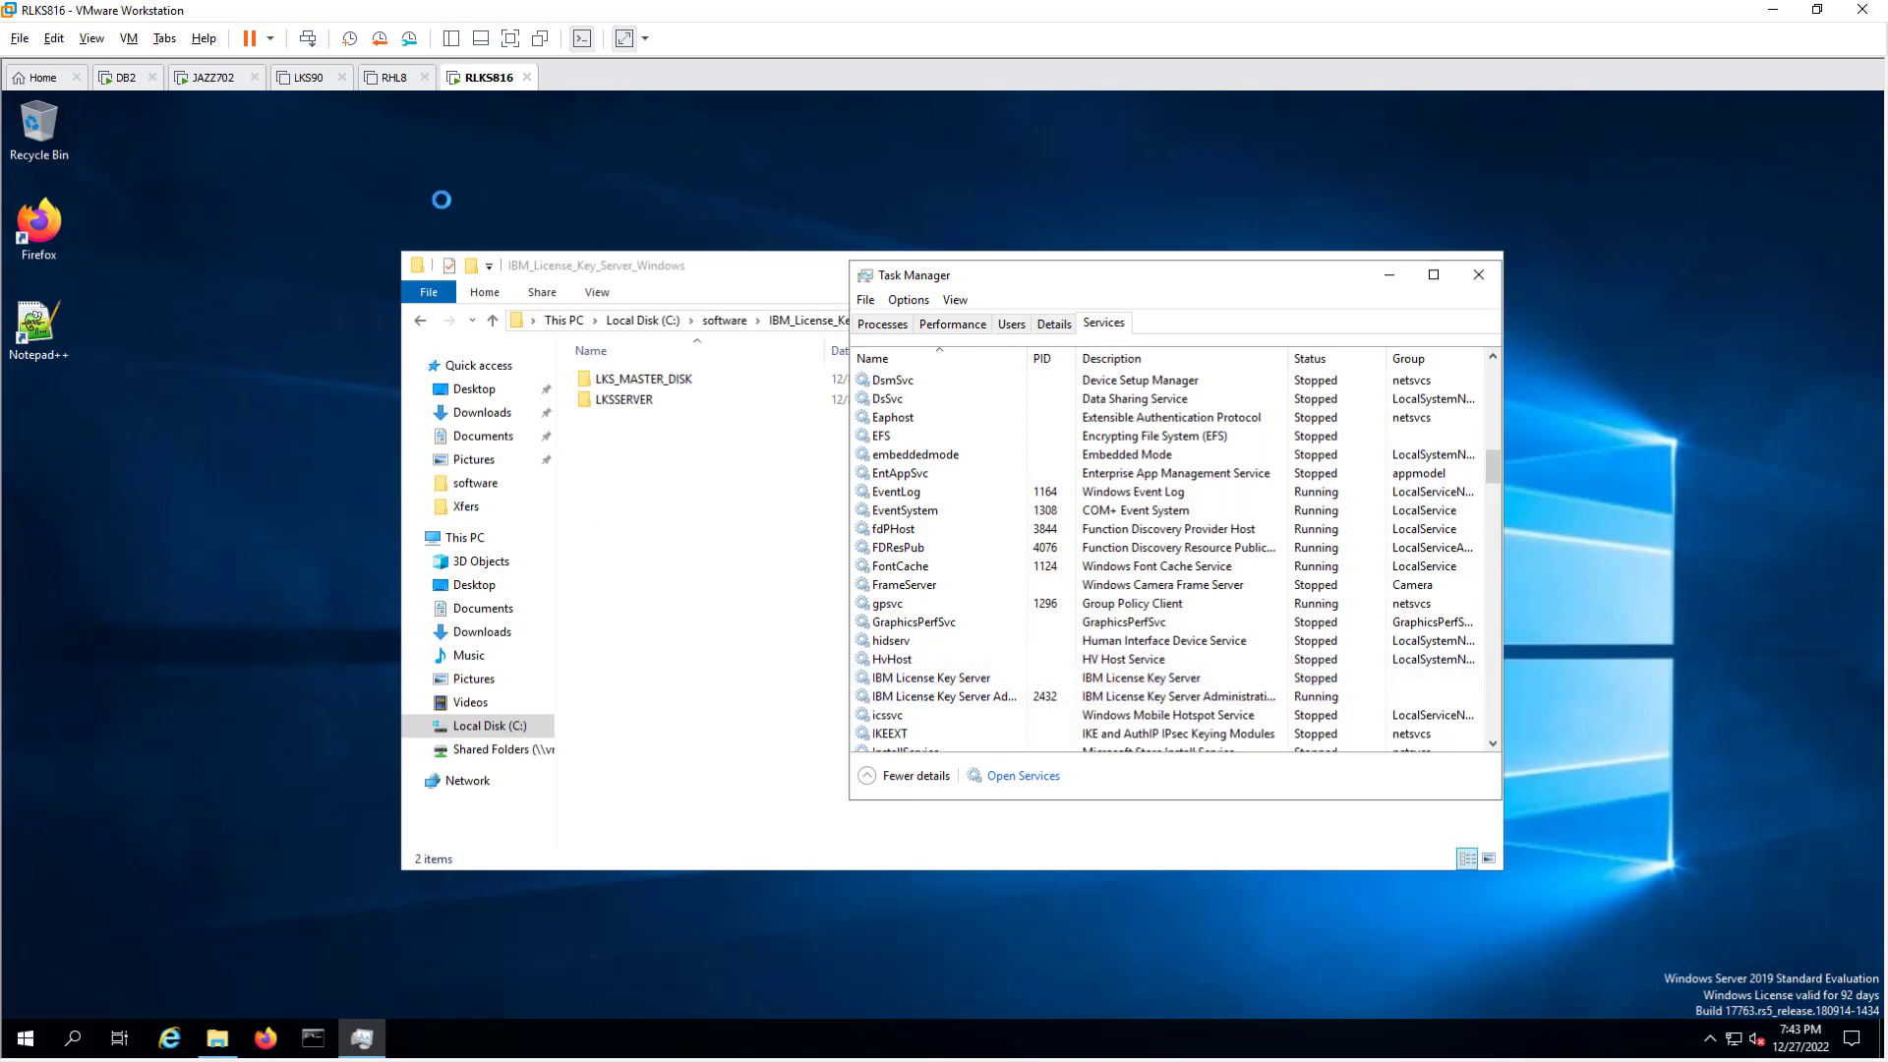
Step: Browse in File Explorer to the C:\IBM\RationalRLKS\bin folder
left_click(211, 1039)
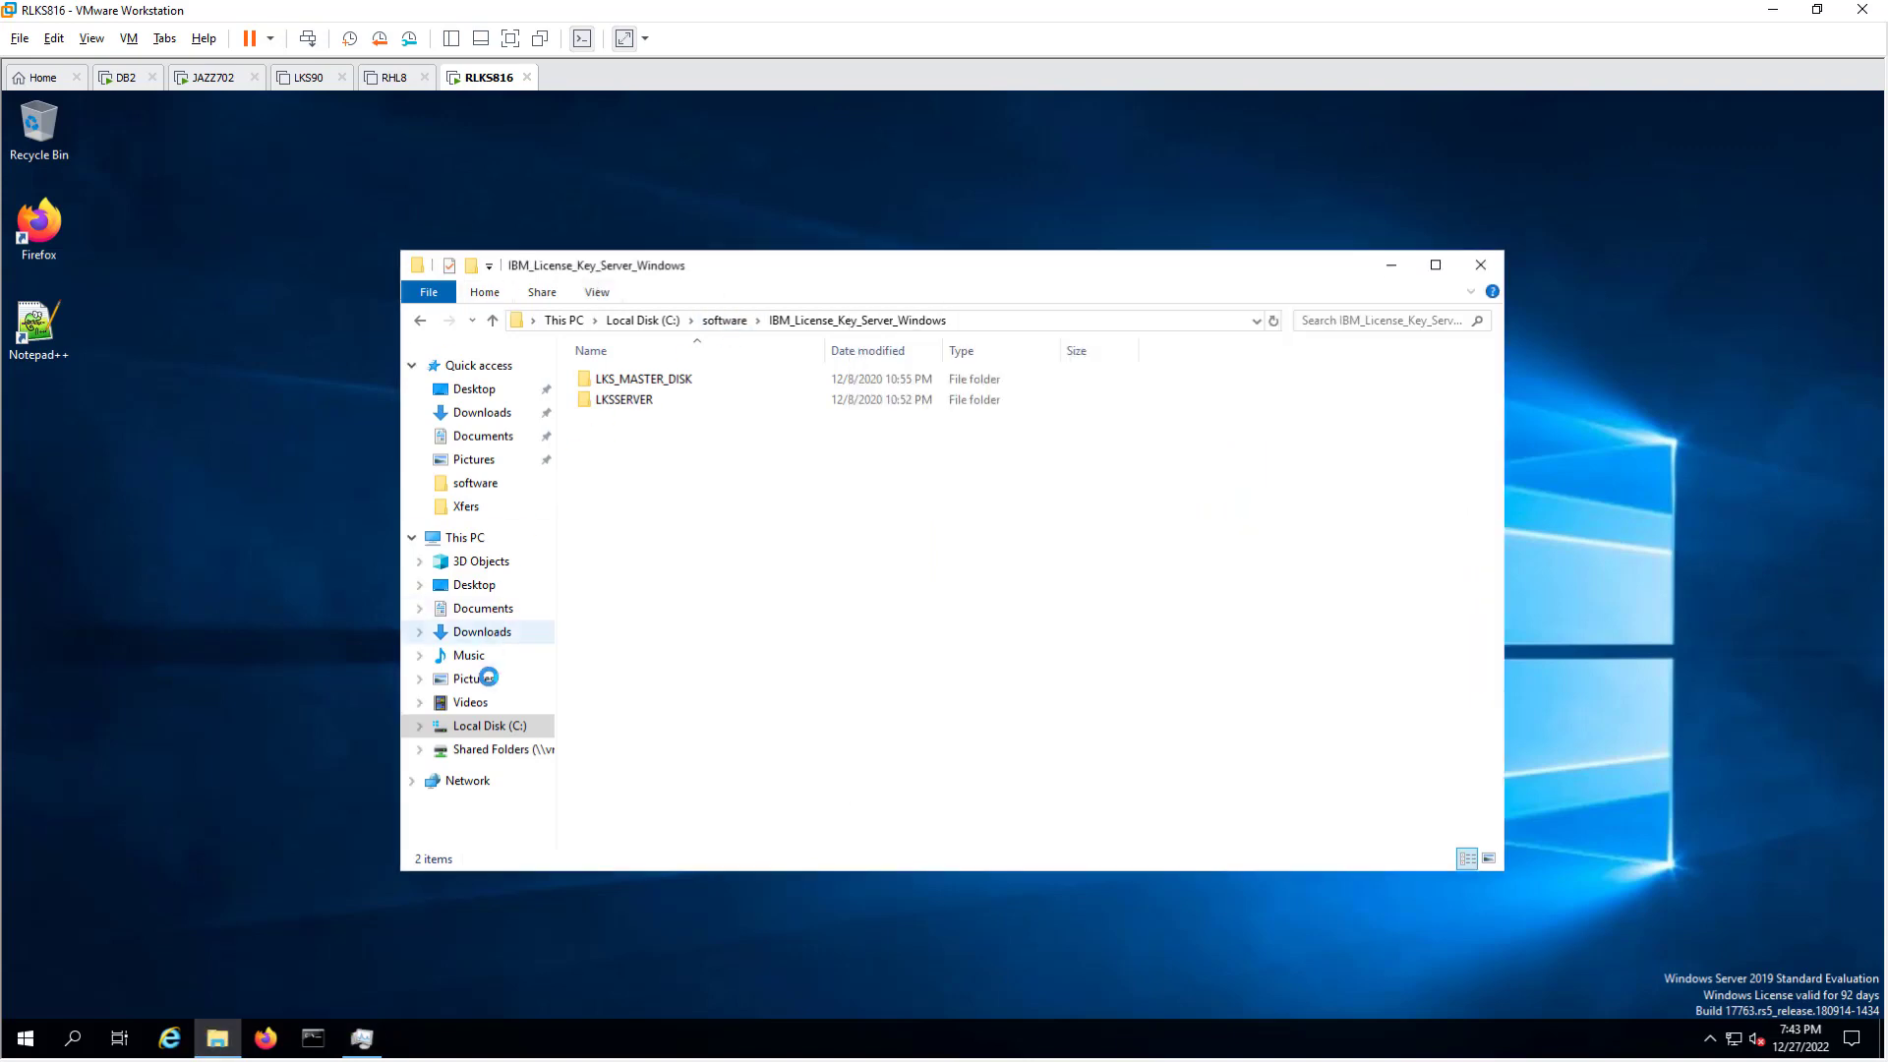
left_click(478, 725)
double_click(676, 370)
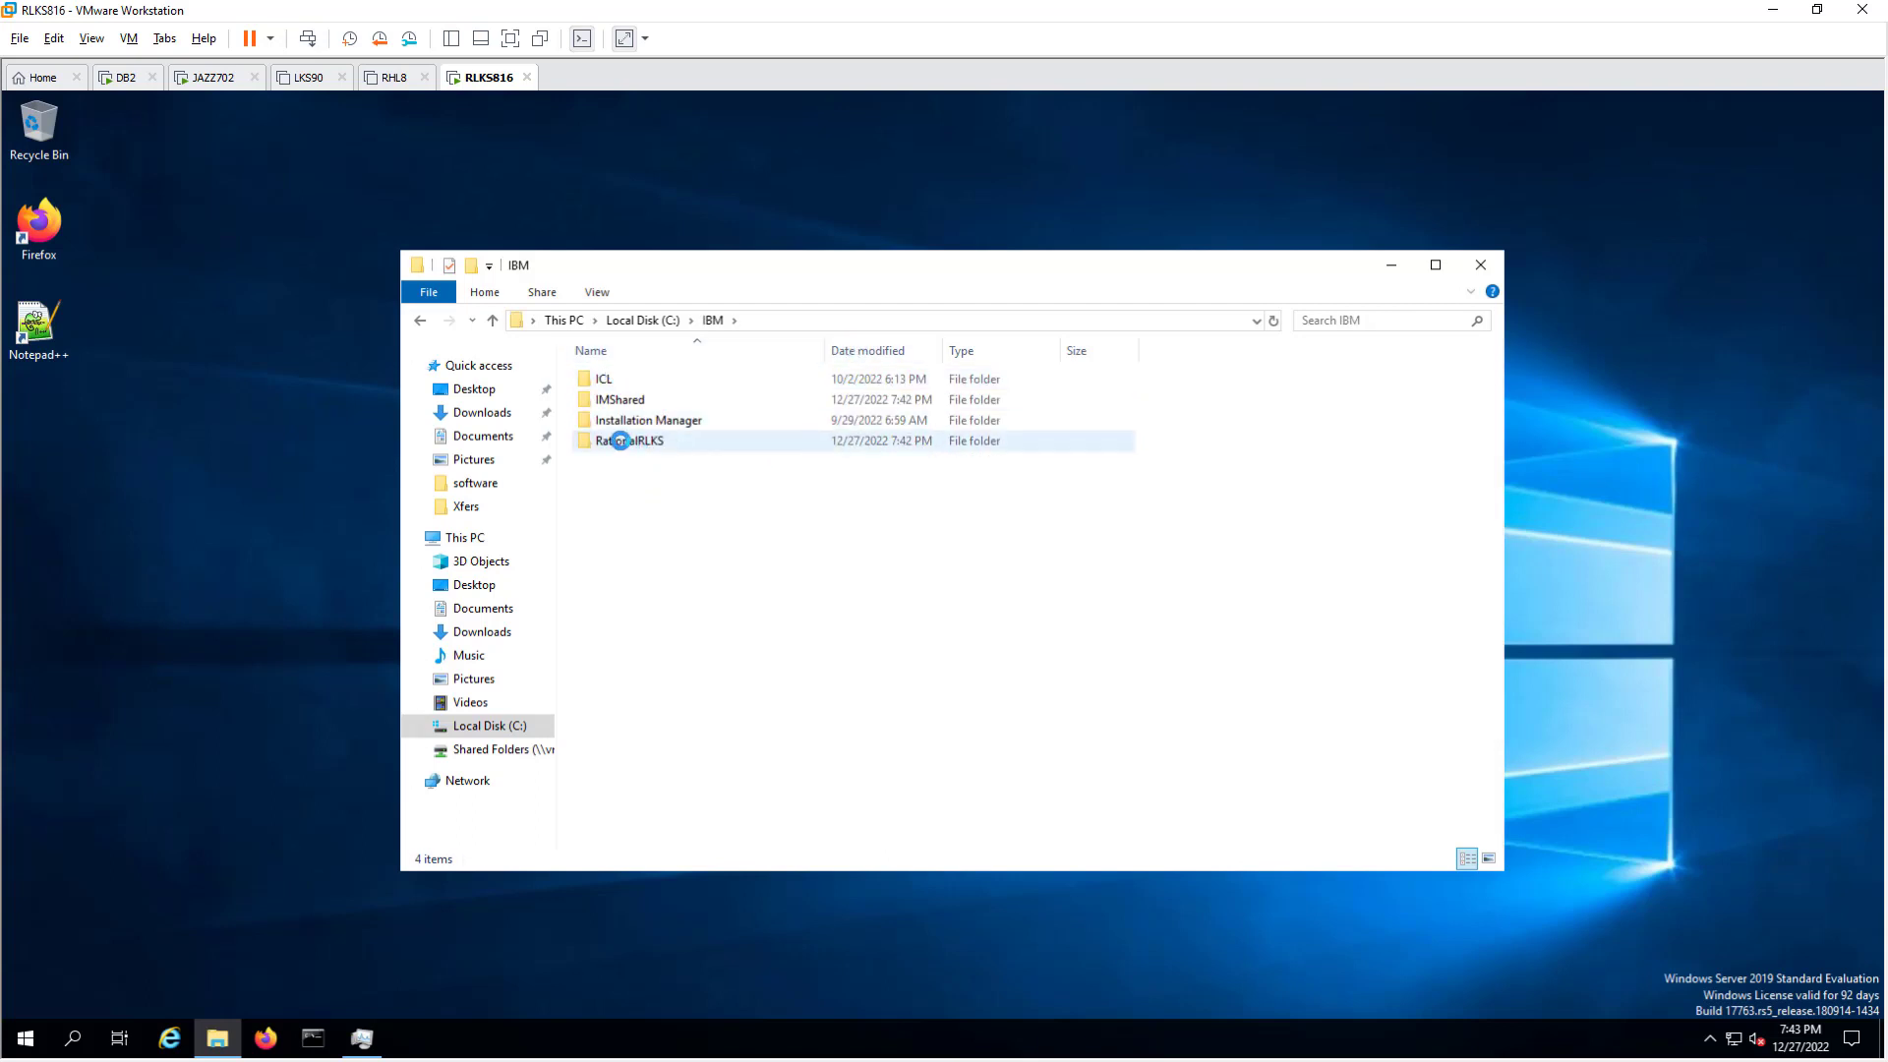
left_click(620, 440)
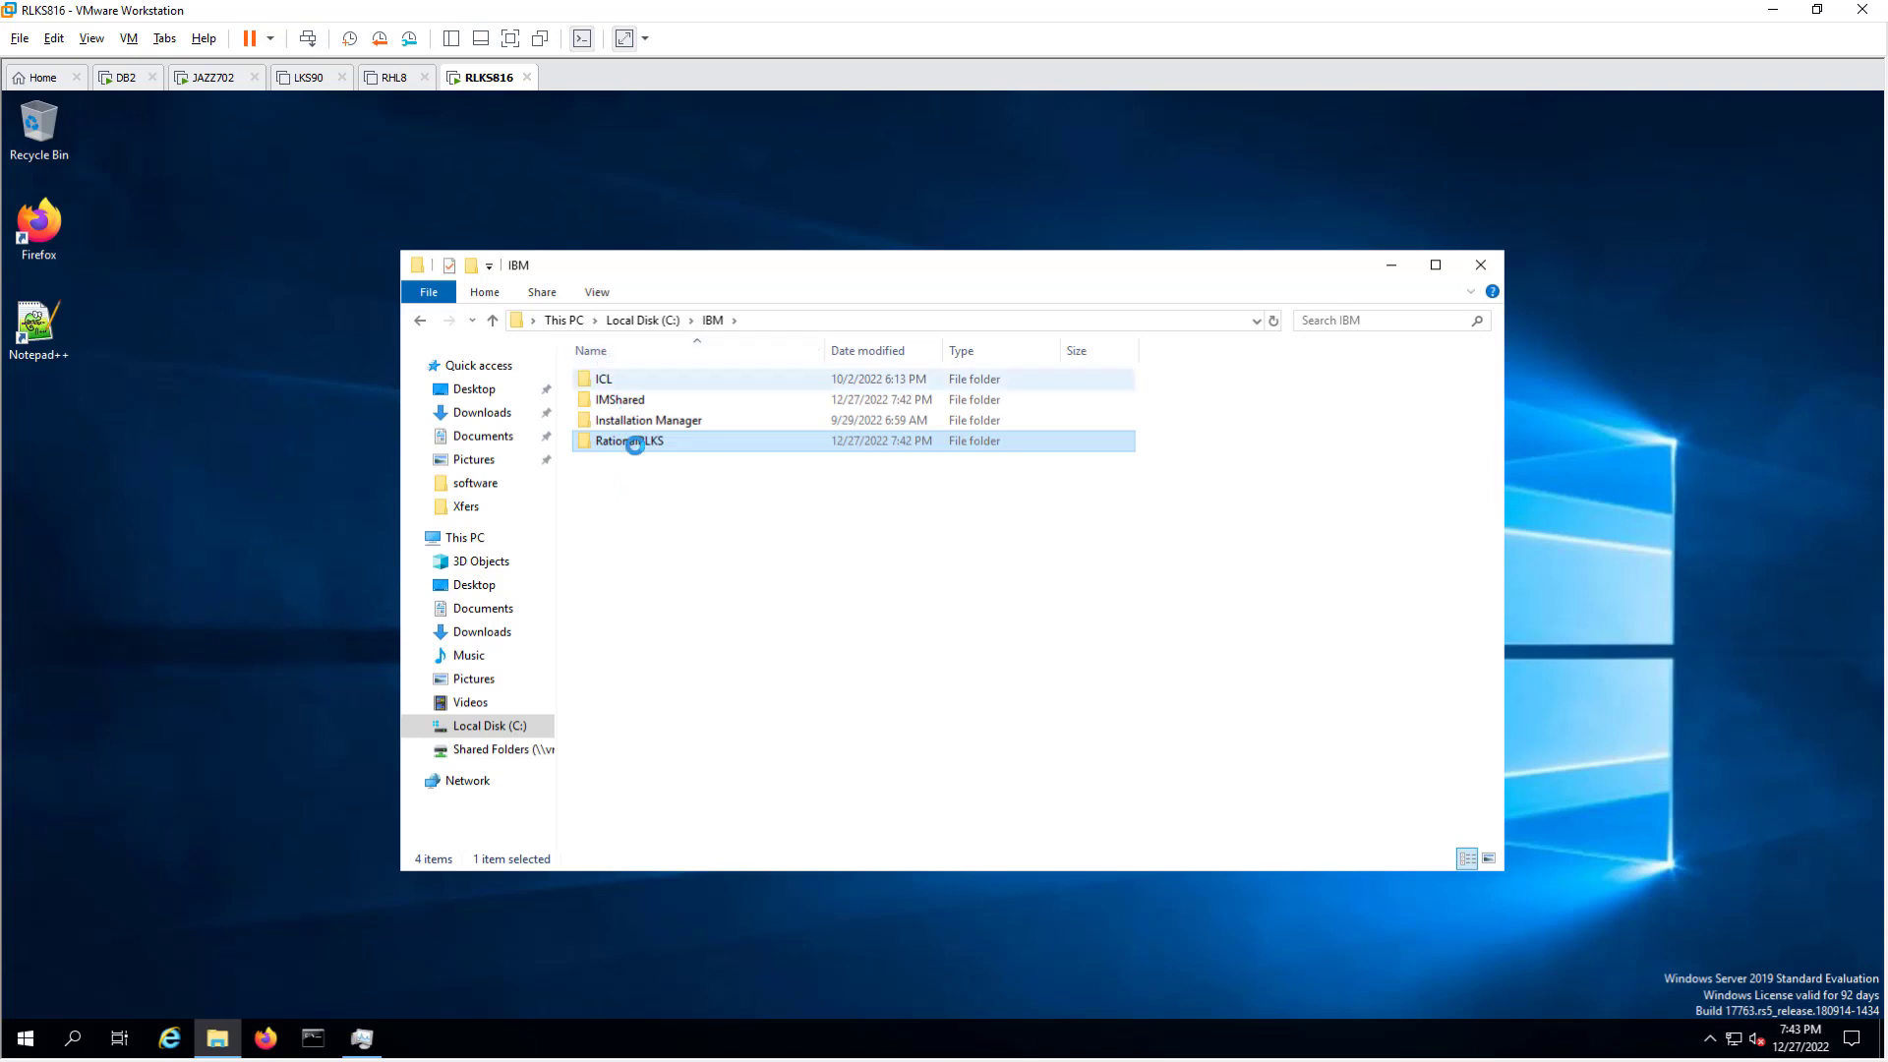
double_click(632, 439)
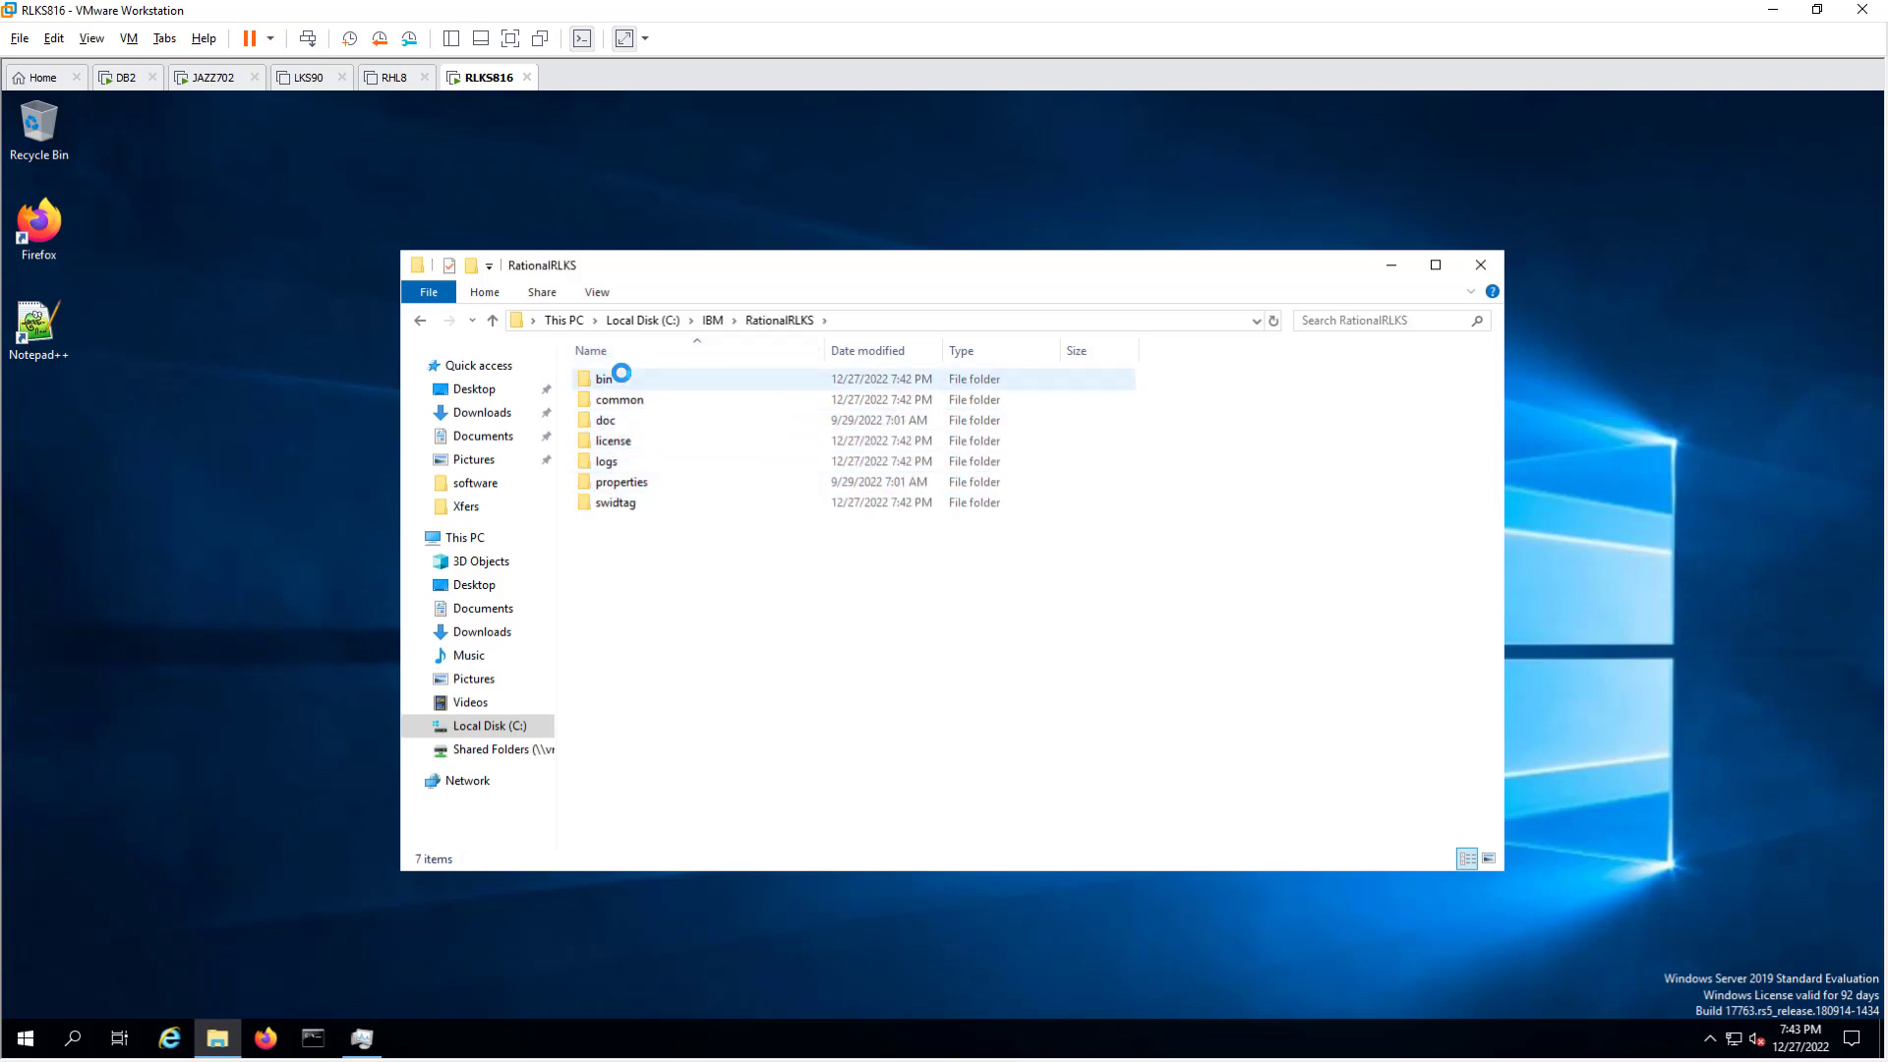
left_click(609, 377)
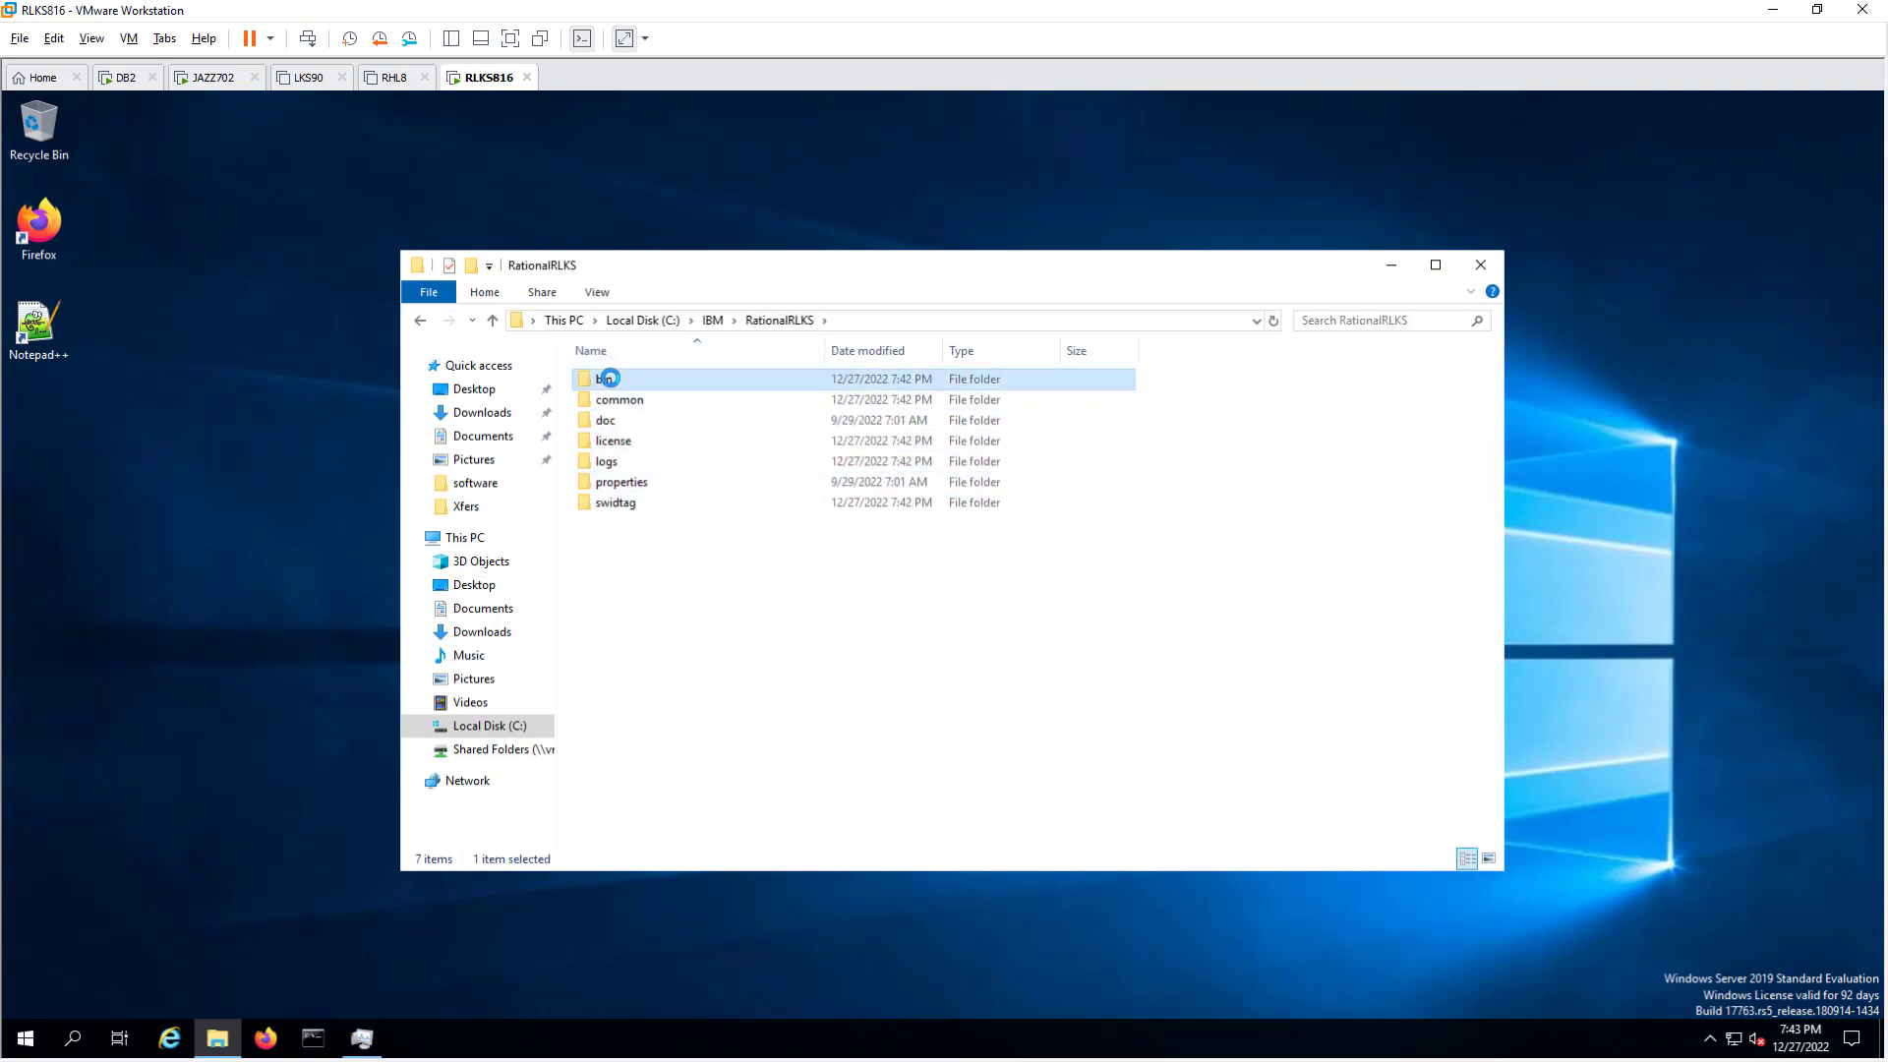
double_click(609, 377)
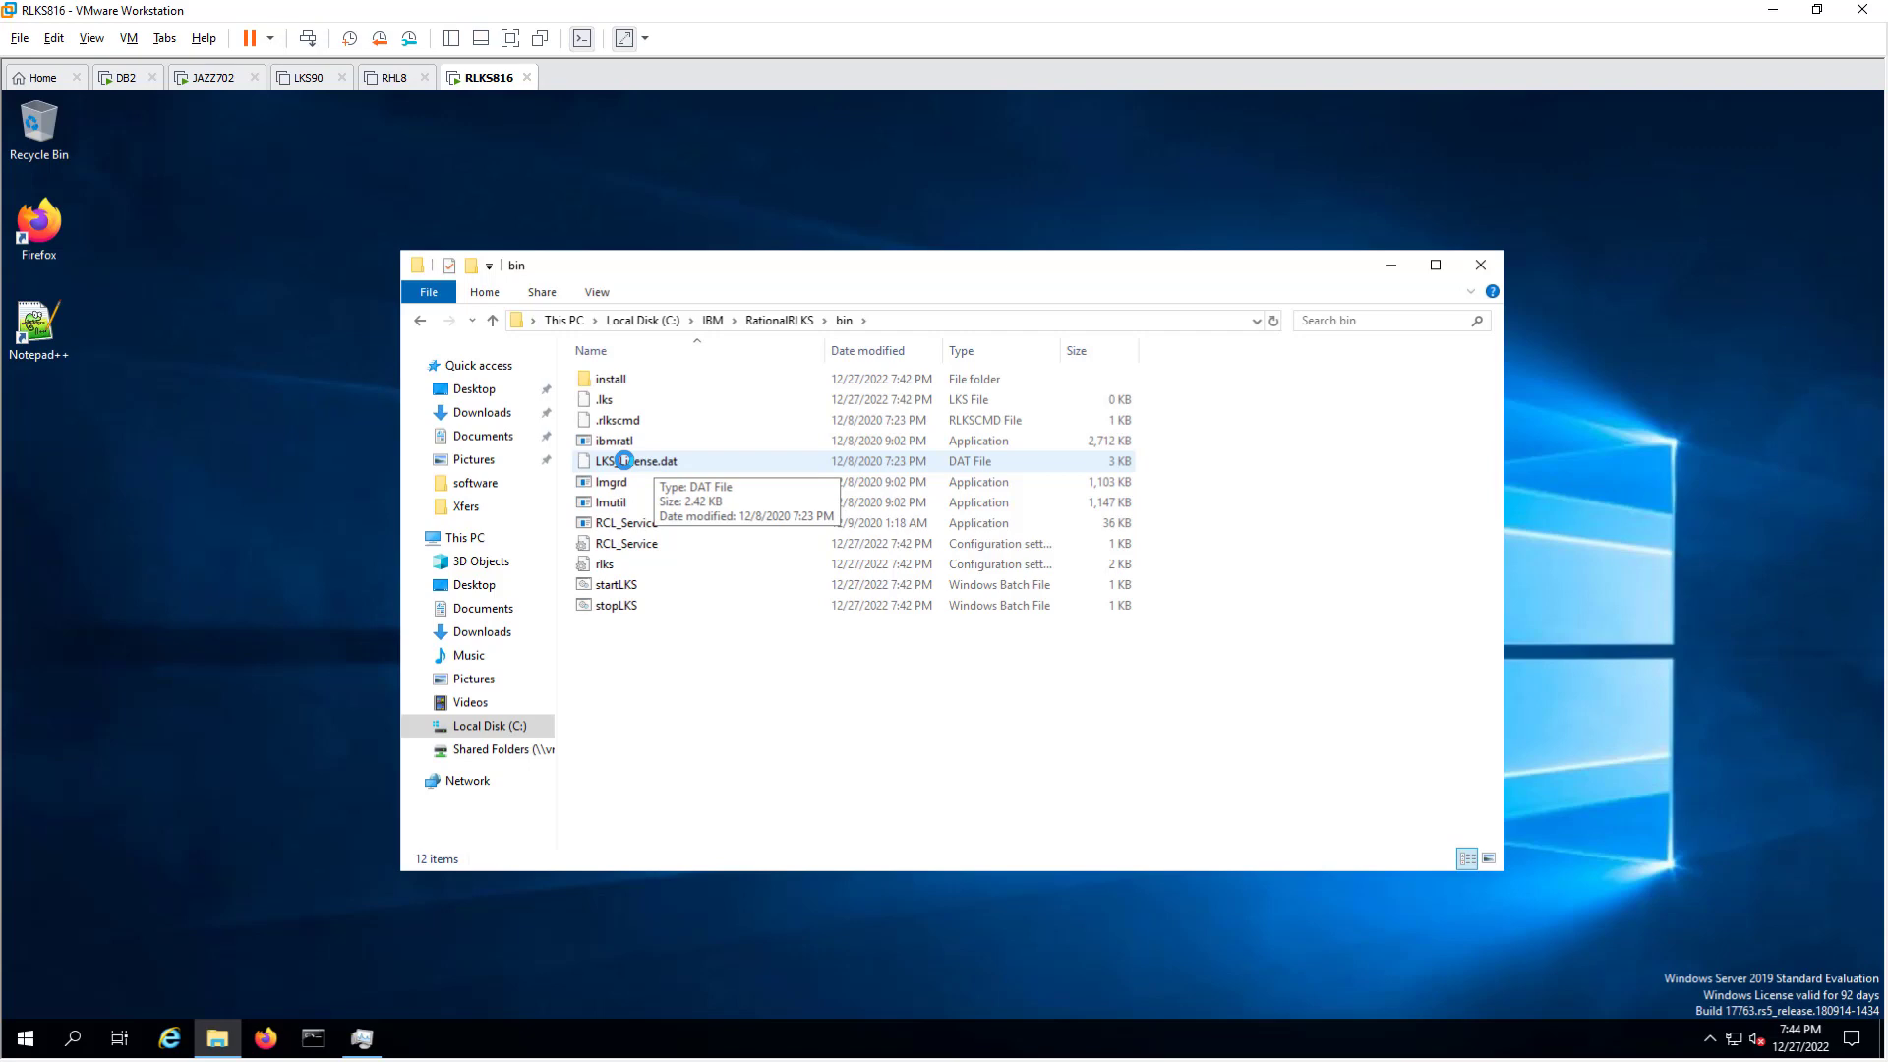
Step: Open LKS_License.dat in Notepad++, review its package entries, and arrange the editor and folder windows side by side
right_click(625, 460)
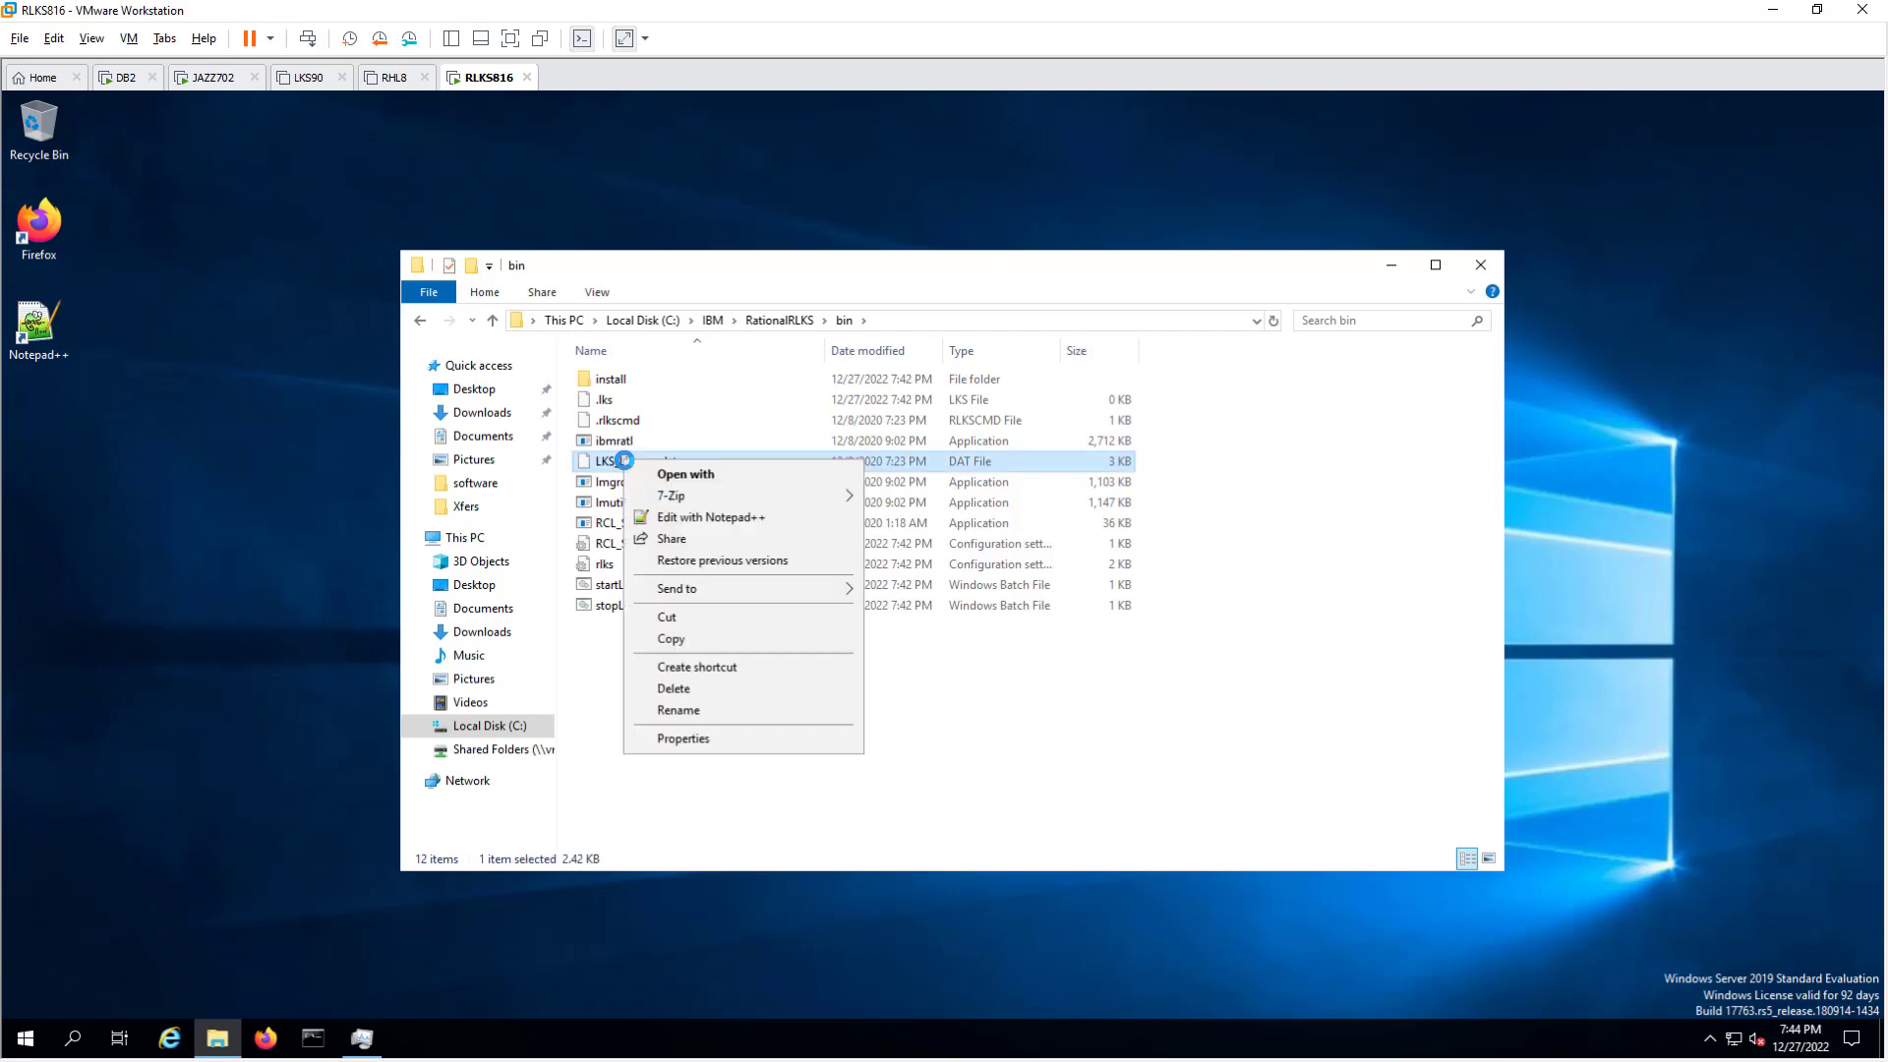
left_click(731, 517)
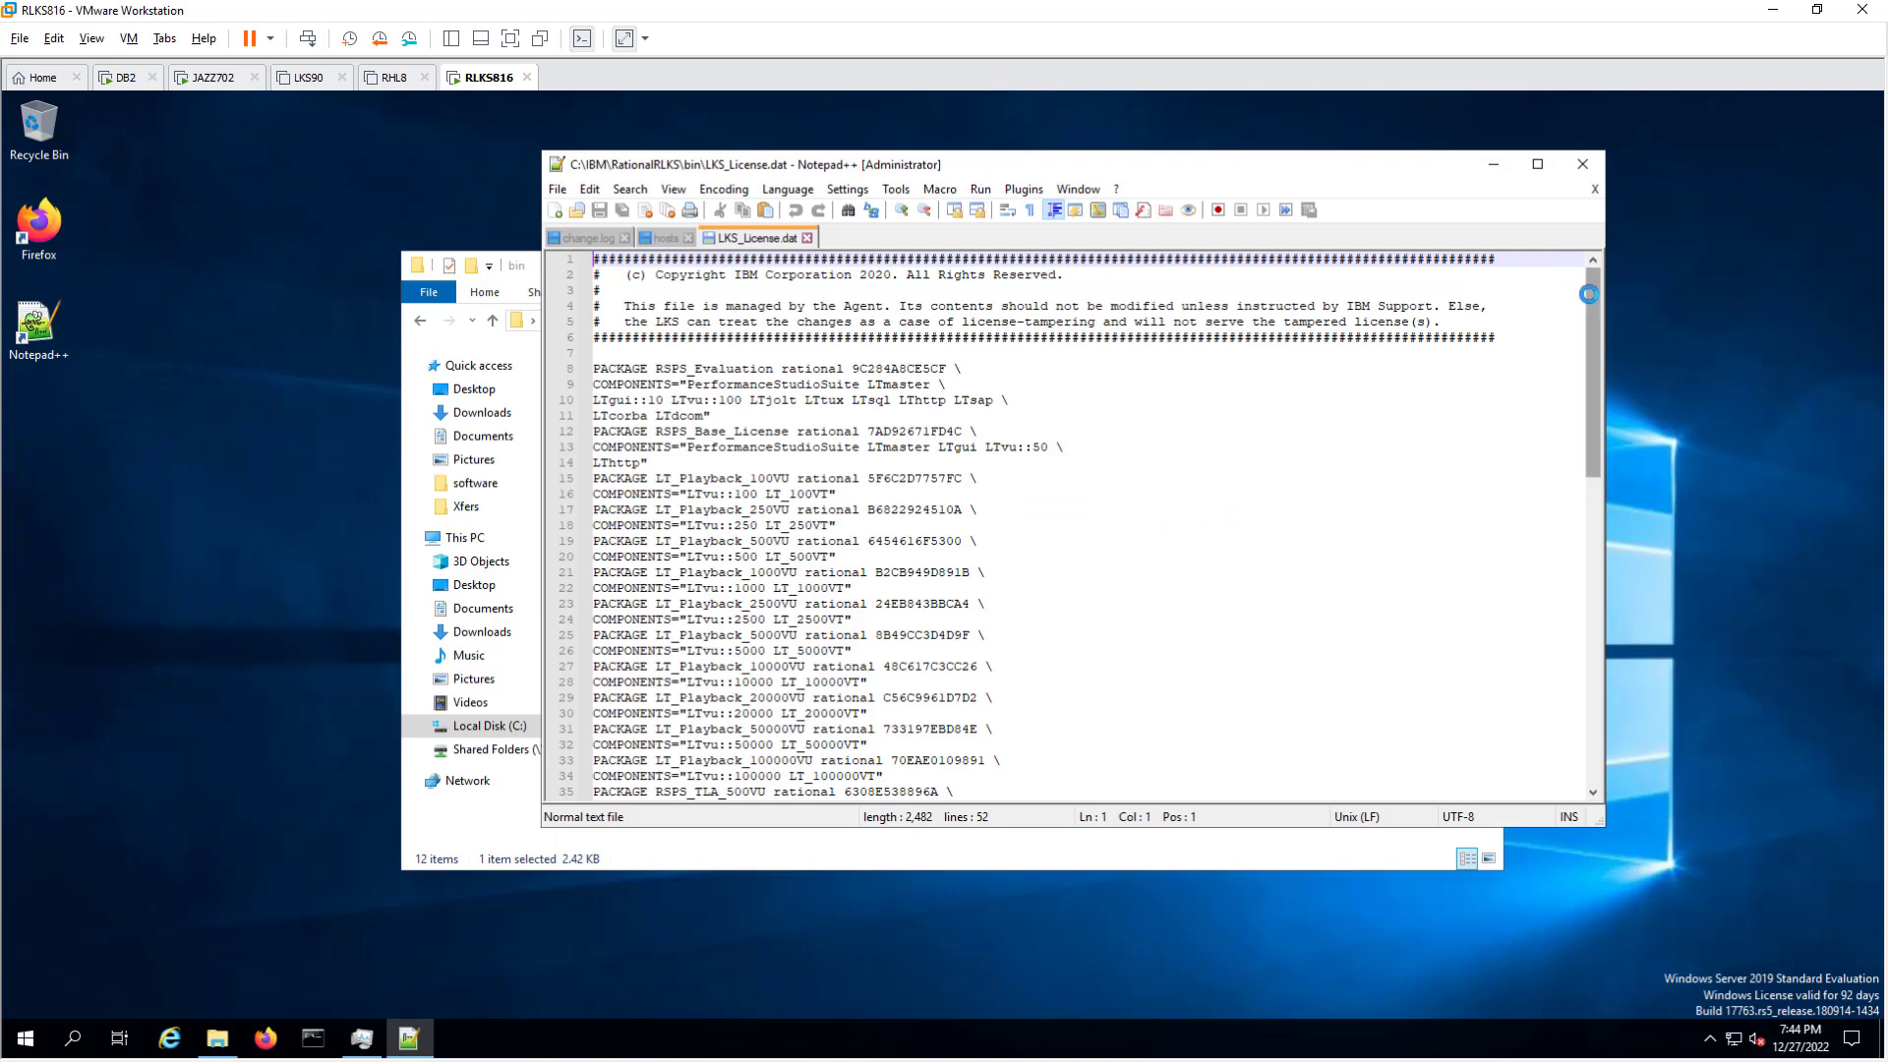
left_click_drag(1586, 286, 1578, 433)
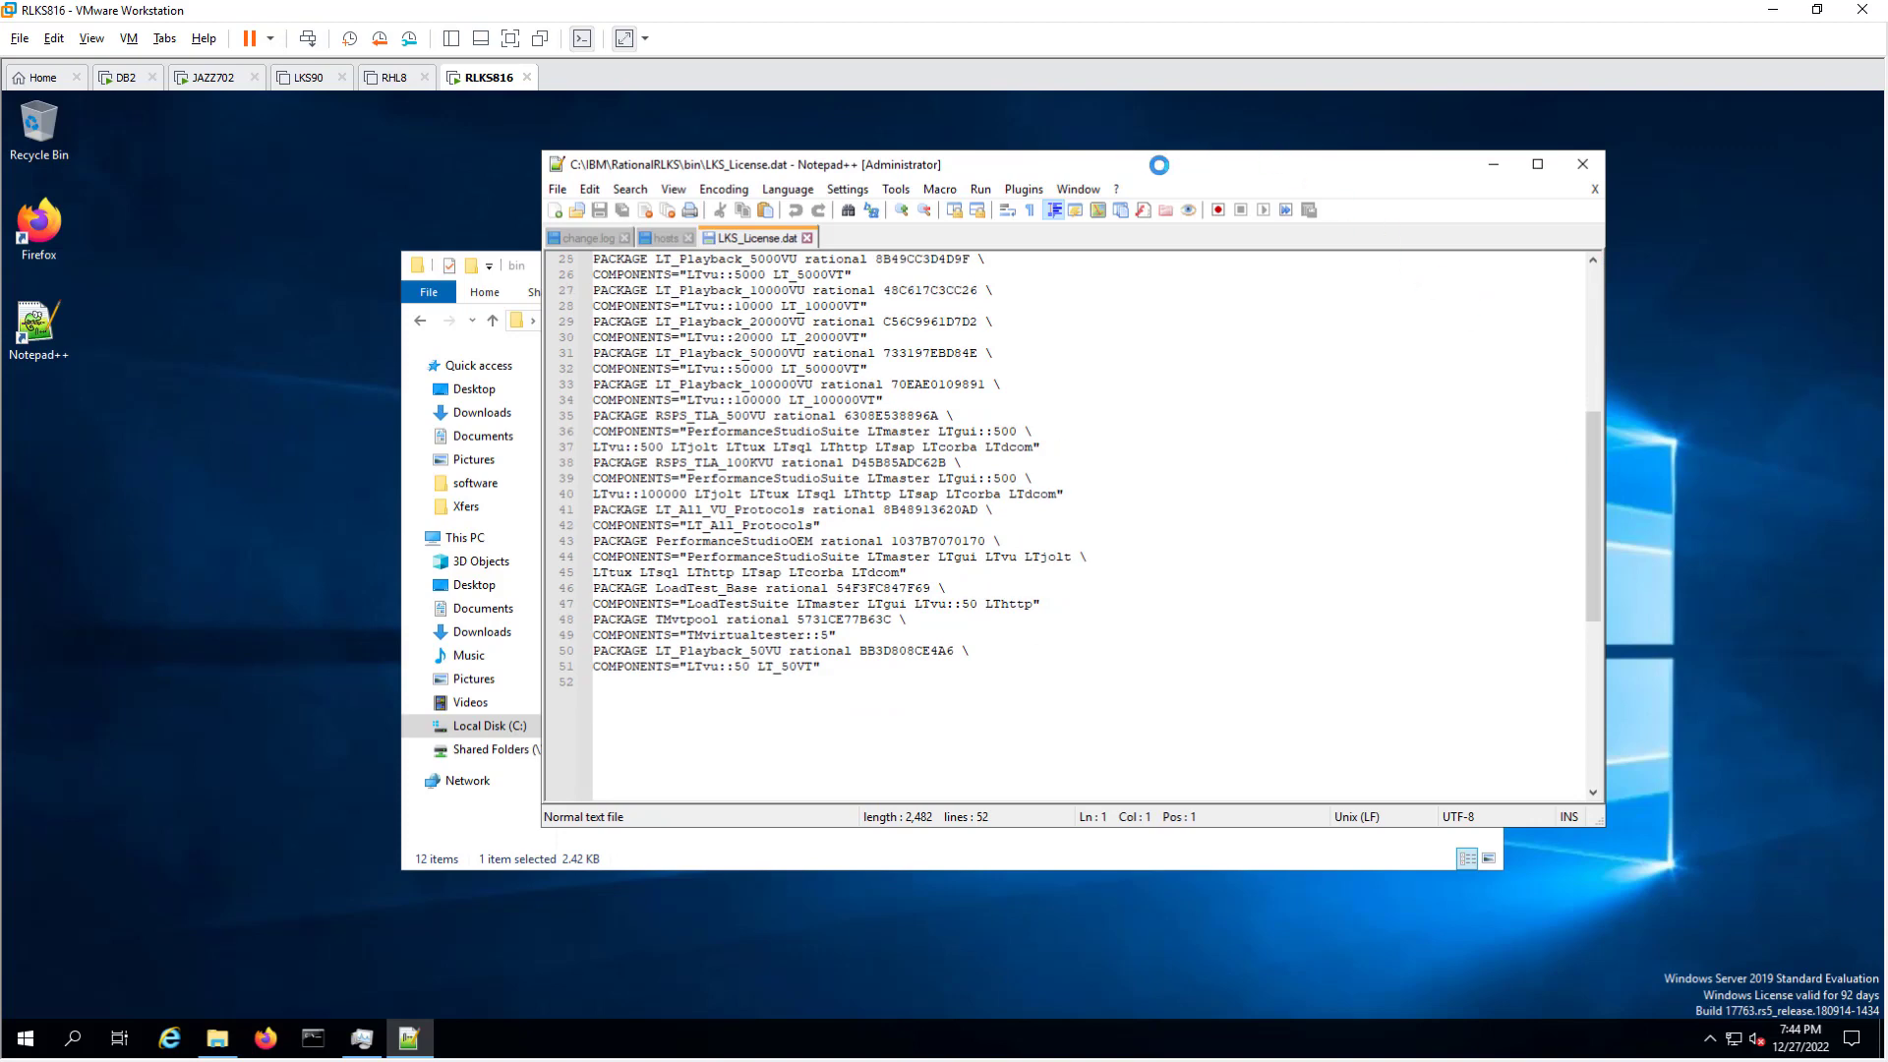
left_click_drag(1159, 164, 1382, 133)
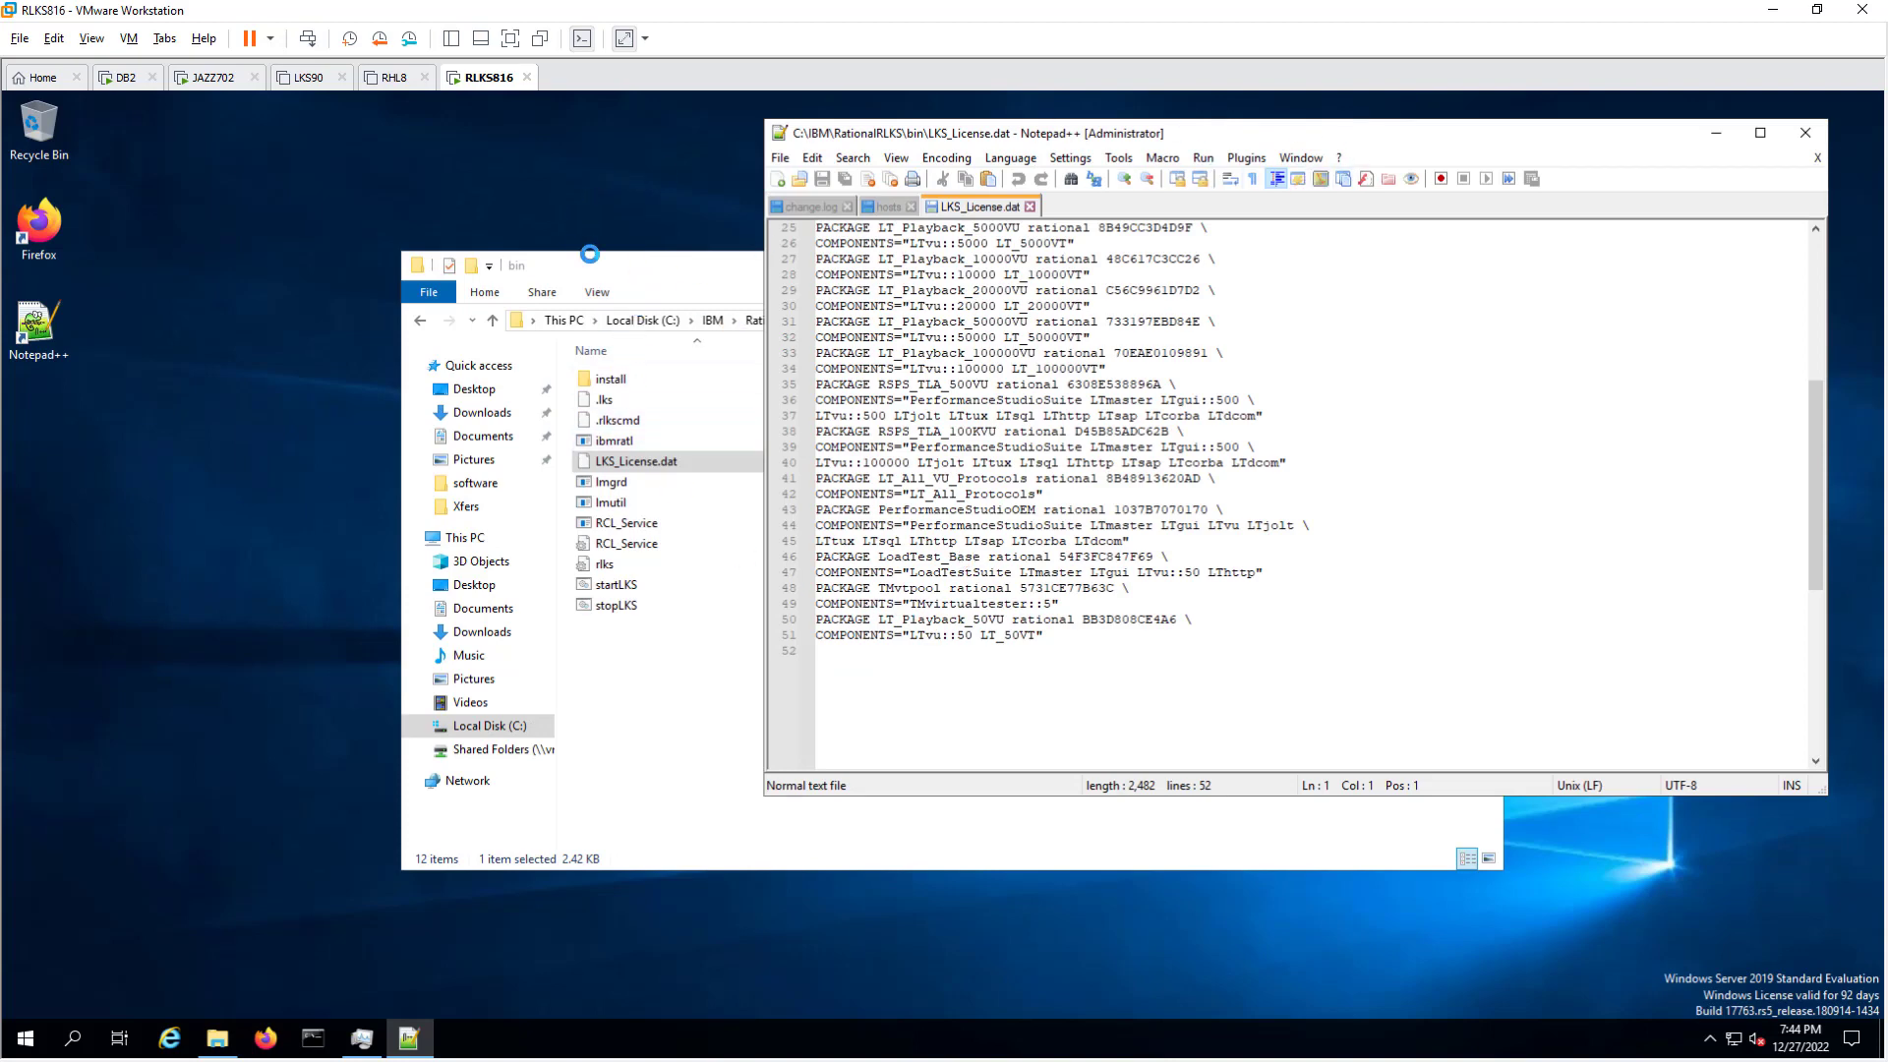
left_click_drag(590, 253, 370, 313)
Step: Launch License Key Administrator 8.1.6 to check the server's licenses, dismiss its message and wizard, and close it
left_click(19, 1039)
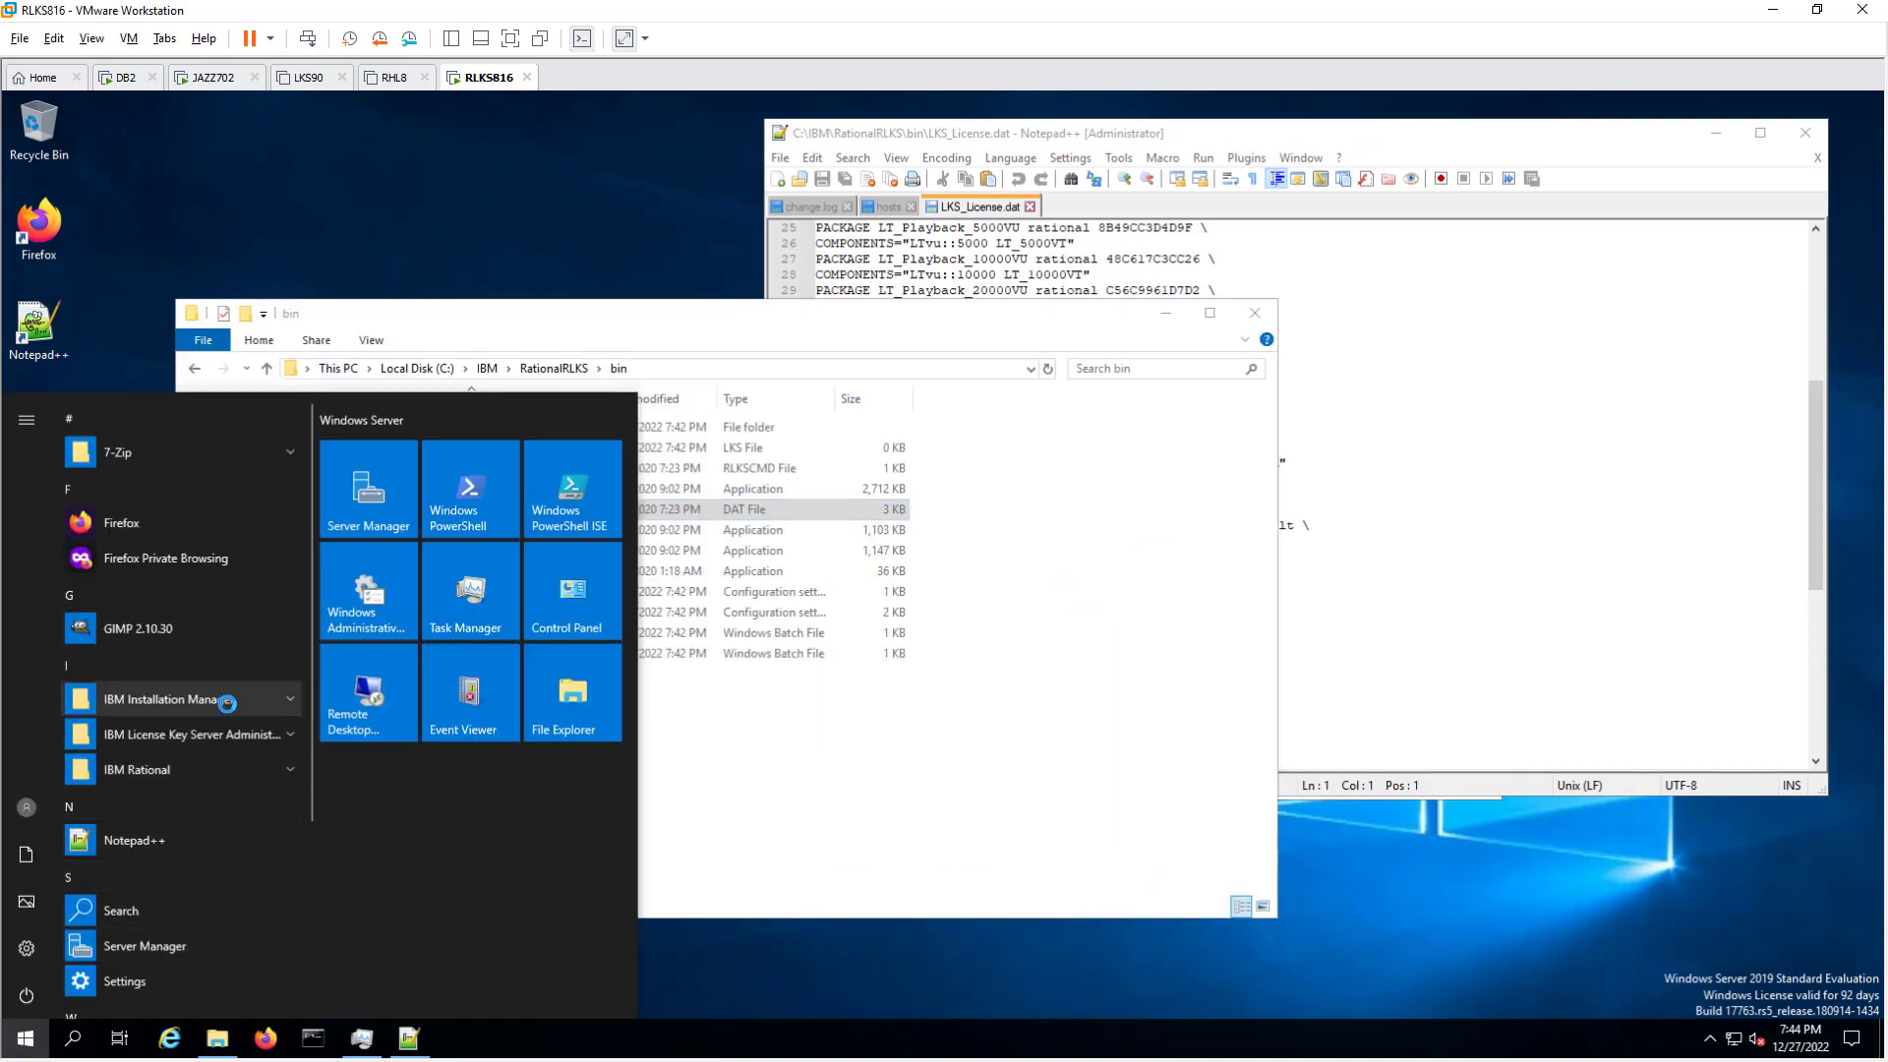
left_click(131, 771)
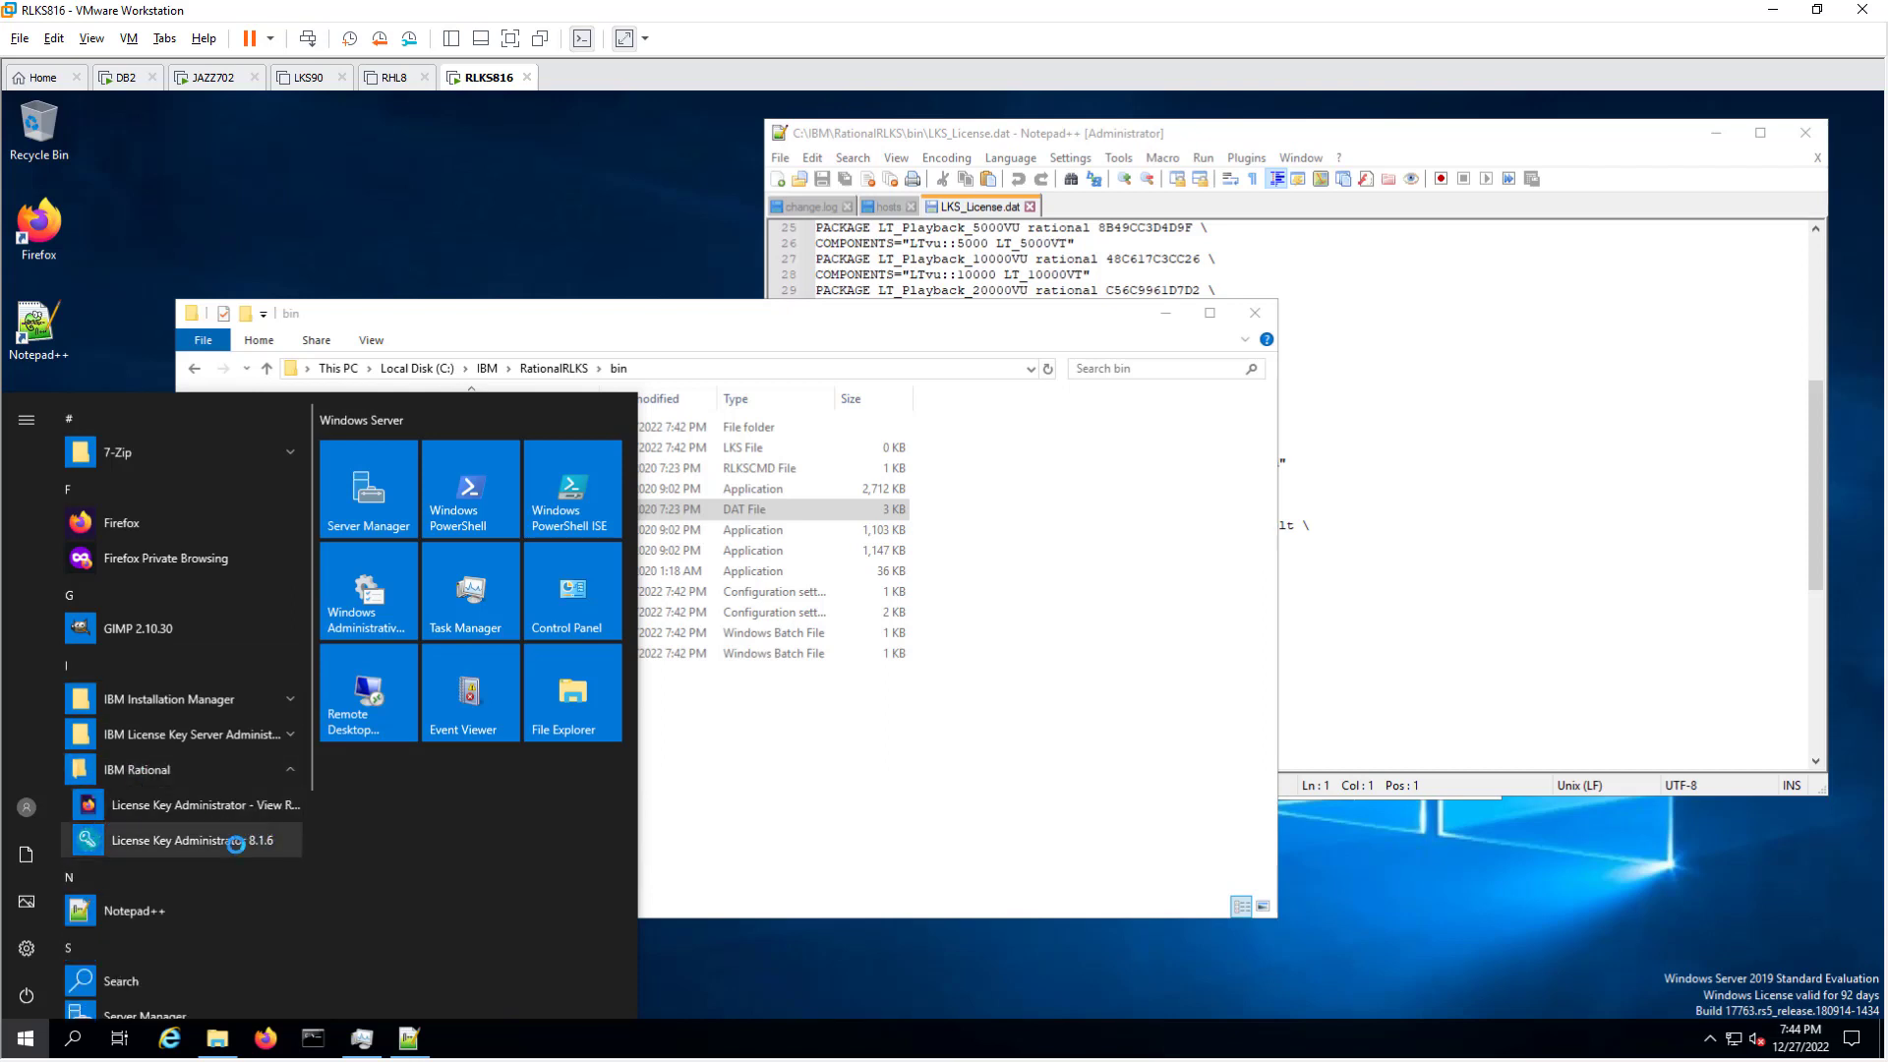
left_click(151, 840)
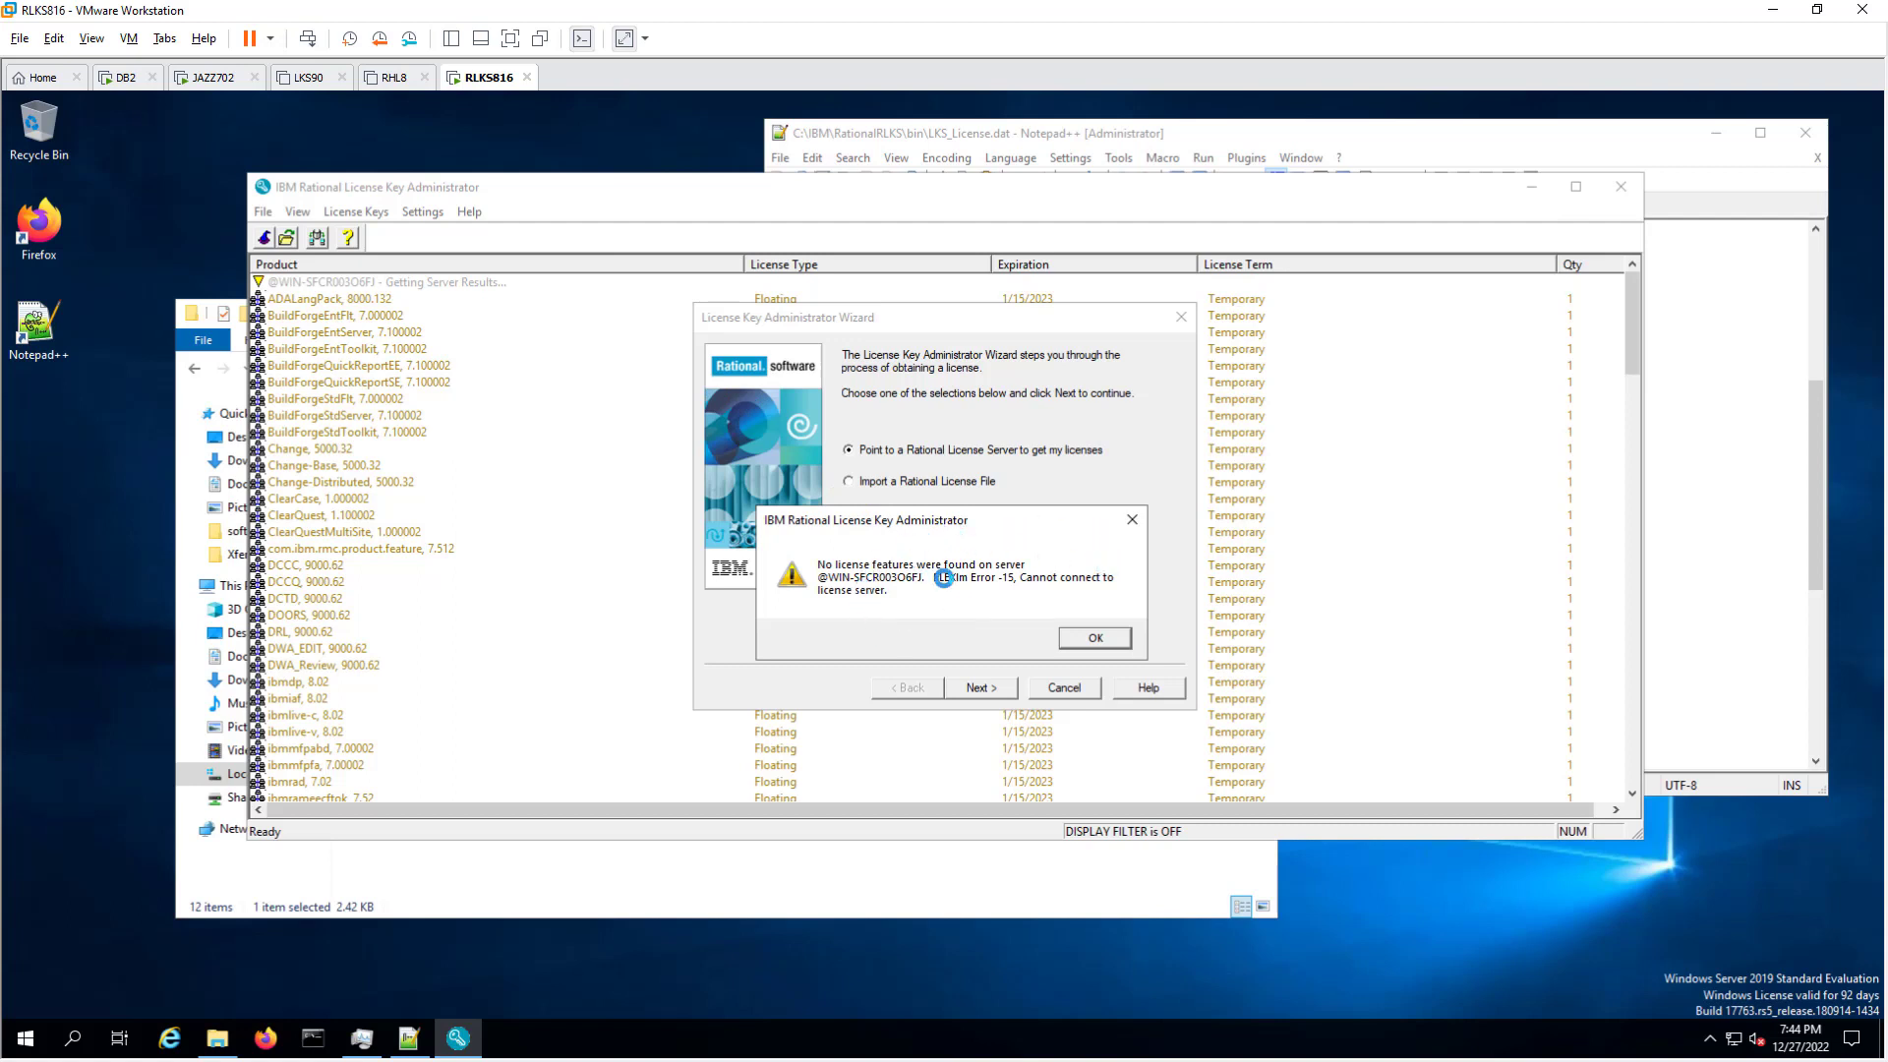
left_click(1621, 187)
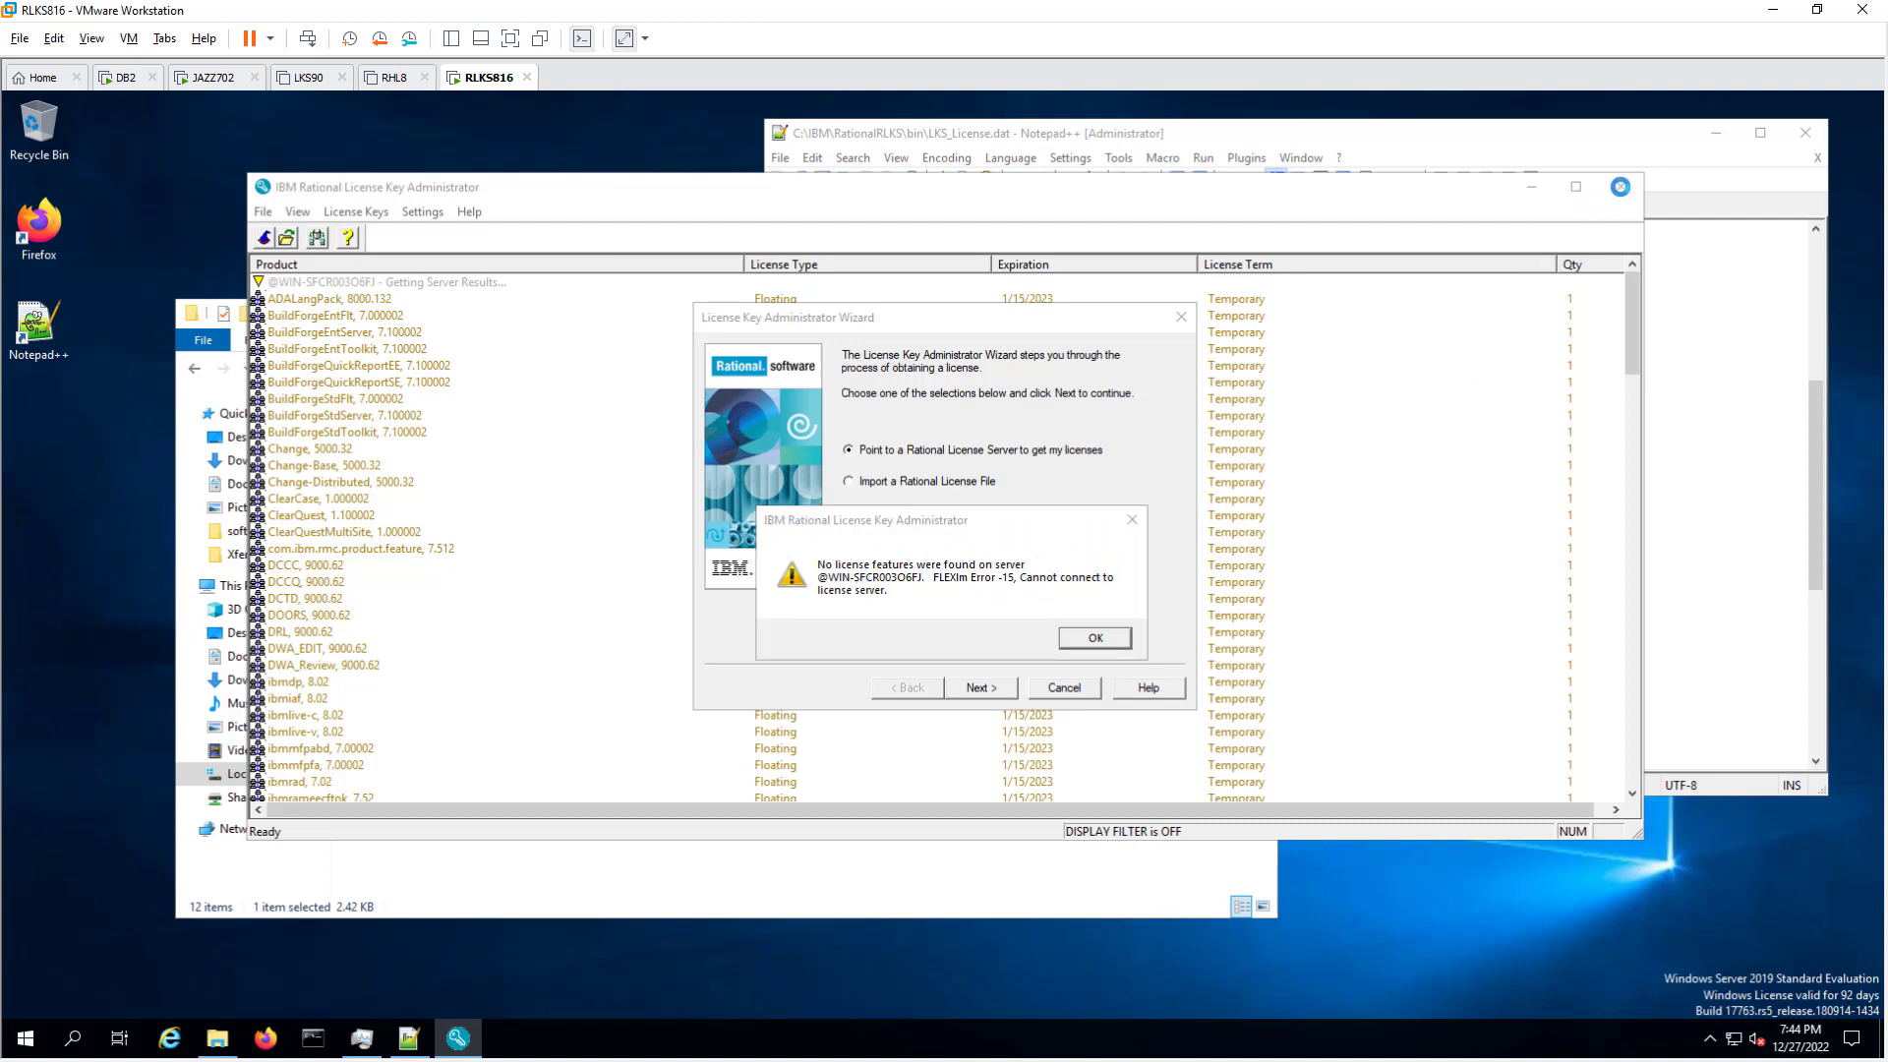
left_click(1086, 637)
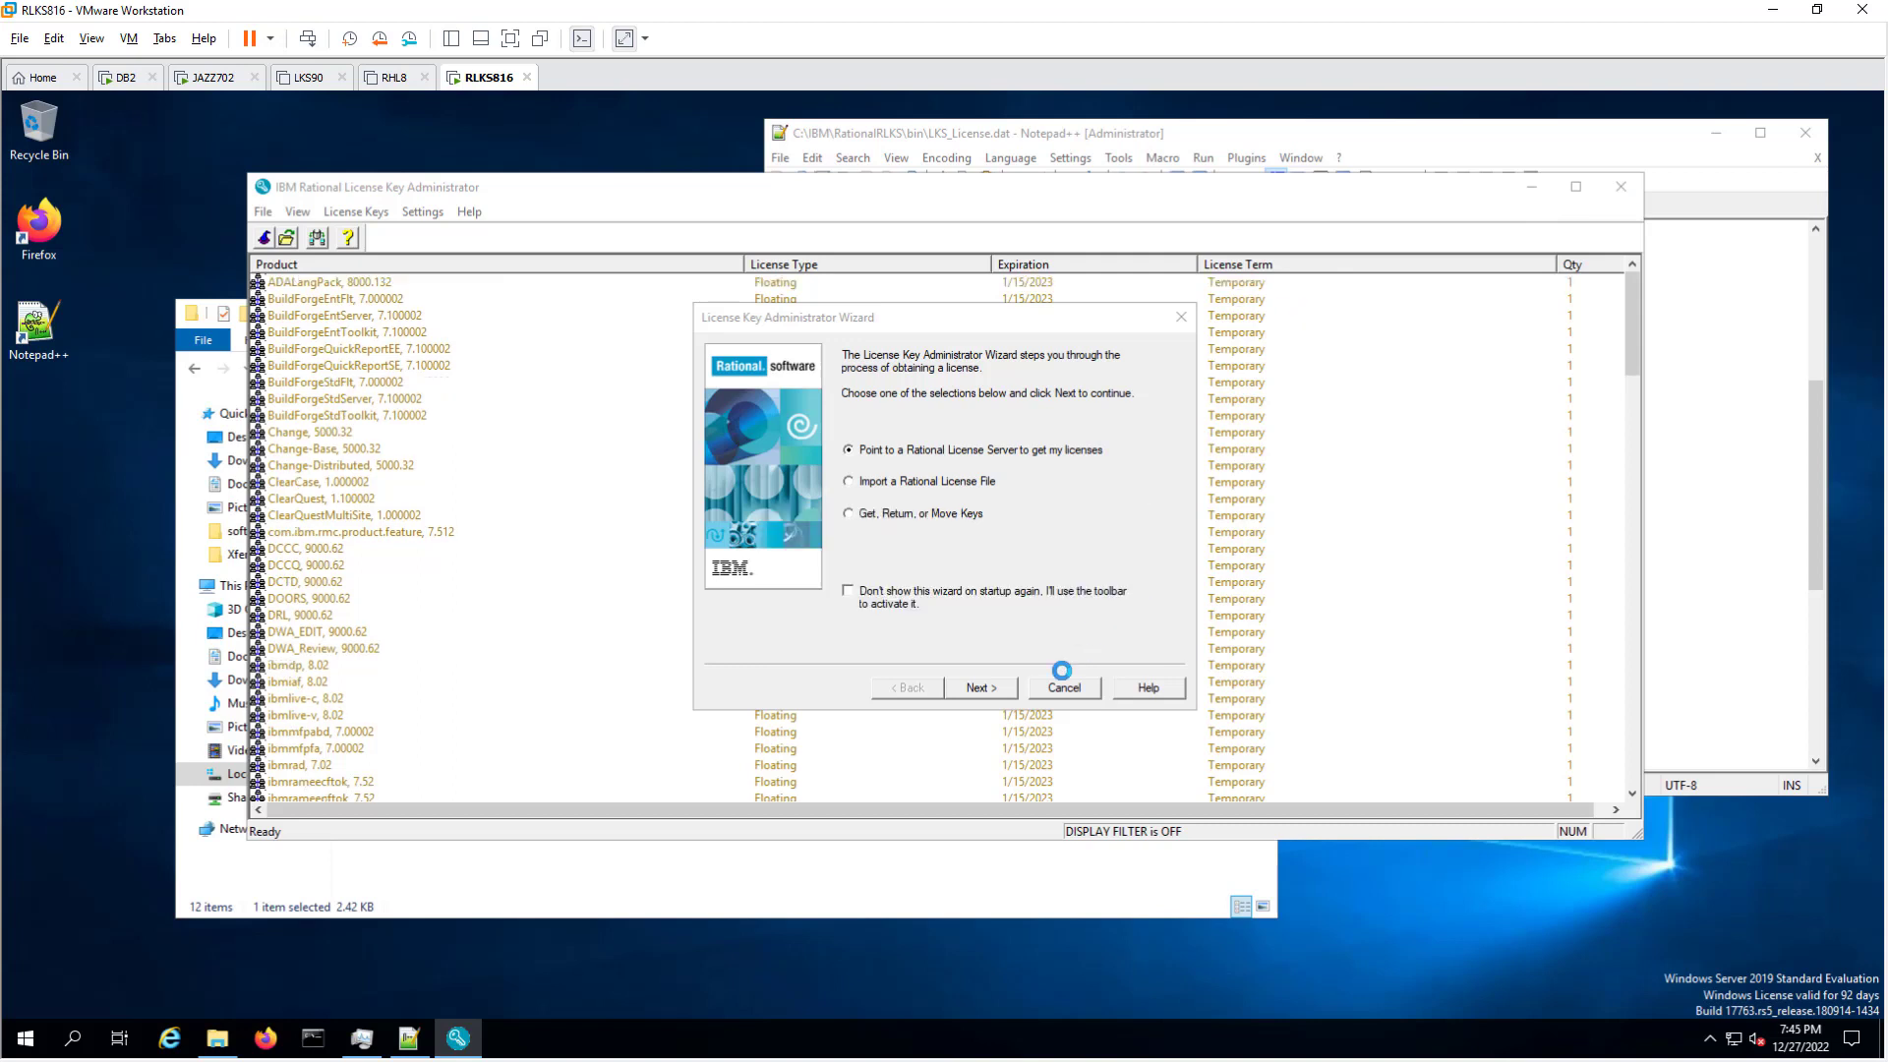
left_click(1067, 686)
left_click(1620, 187)
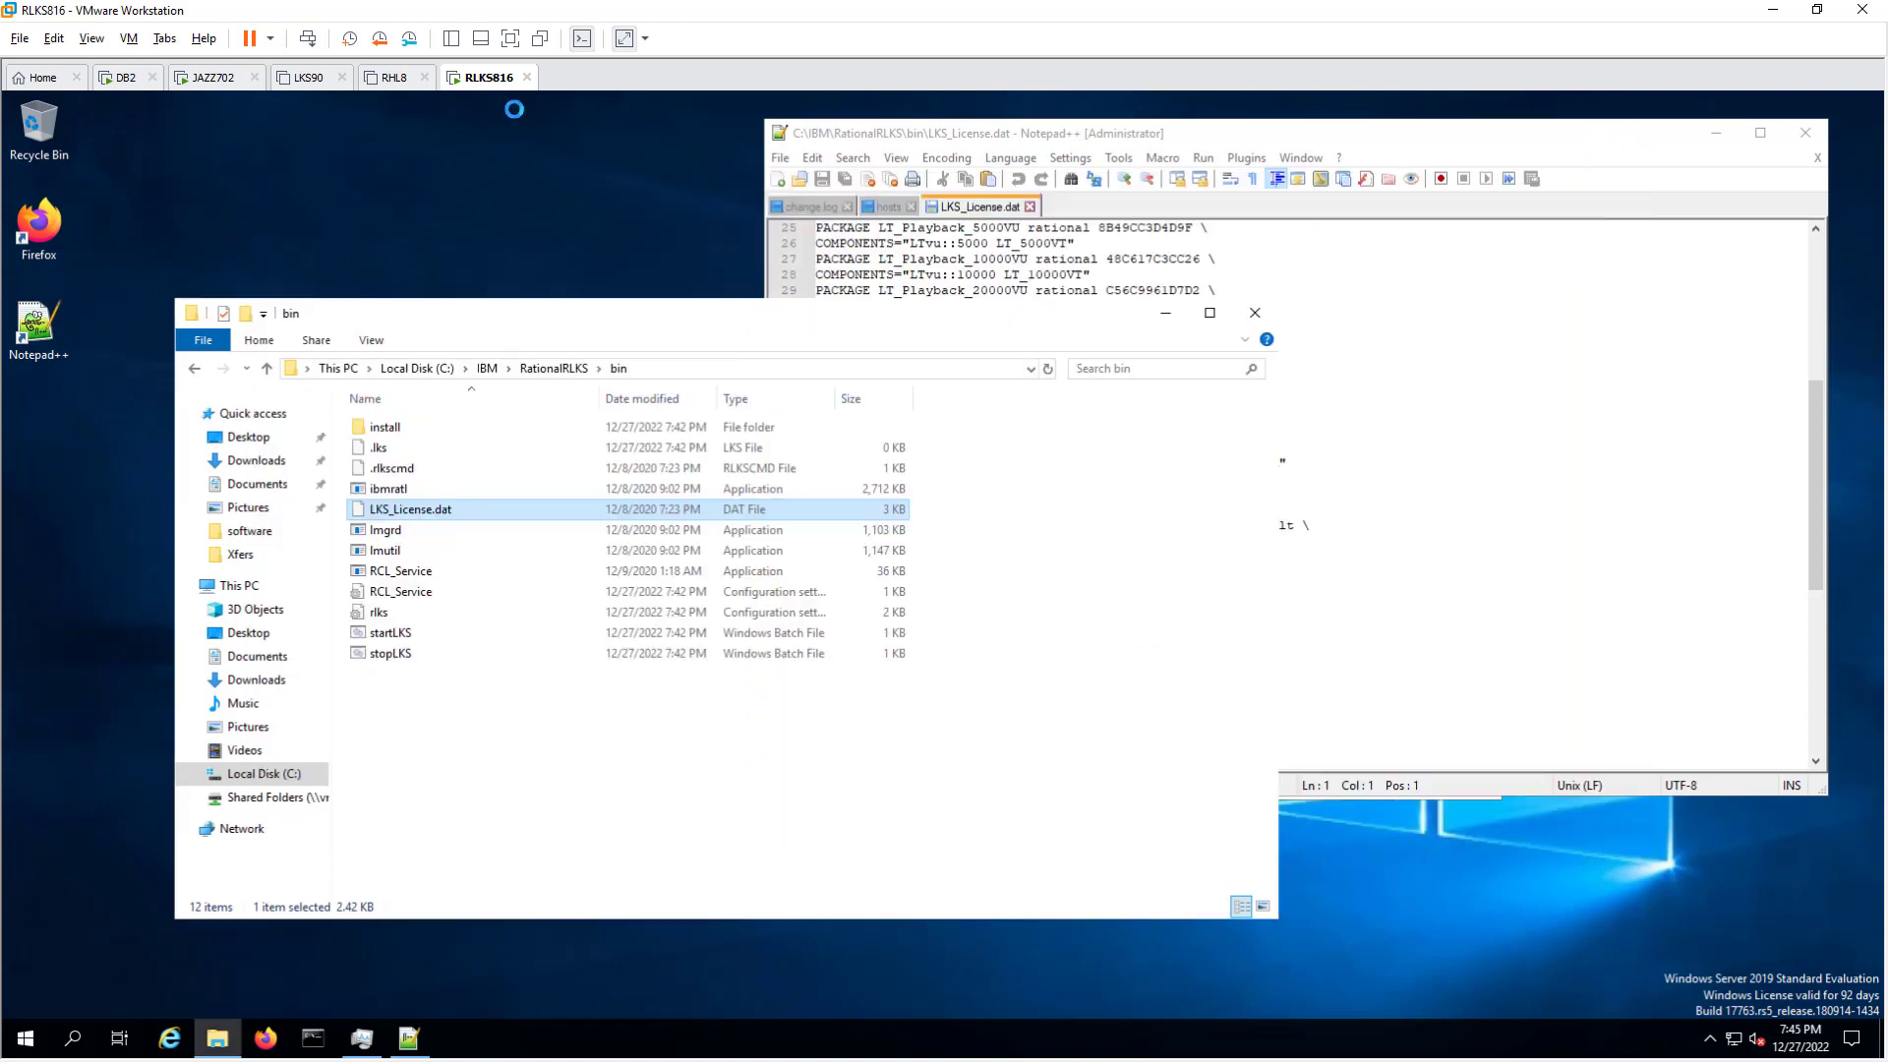
Step: Switch to the JAZZ702 virtual machine, reload License Key Management, and check the IBM Rational Common Licensing Service status
left_click(178, 83)
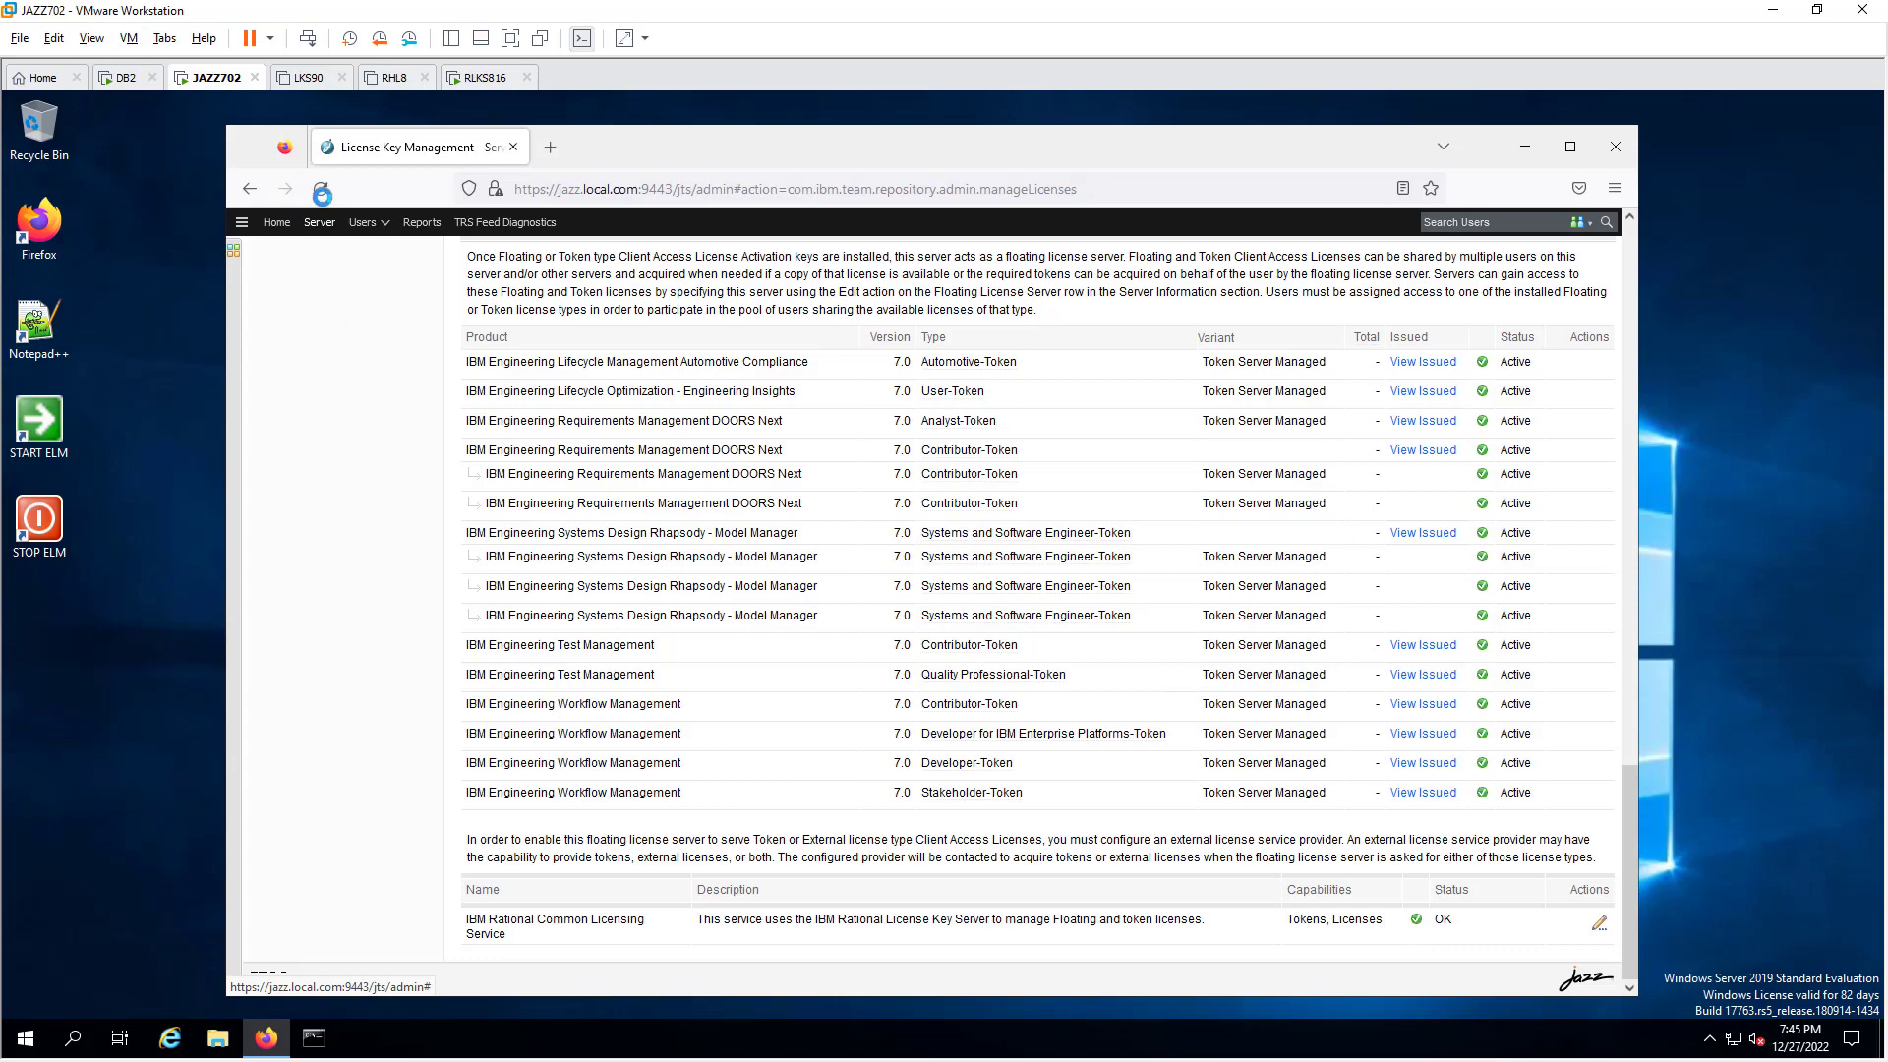
left_click(321, 189)
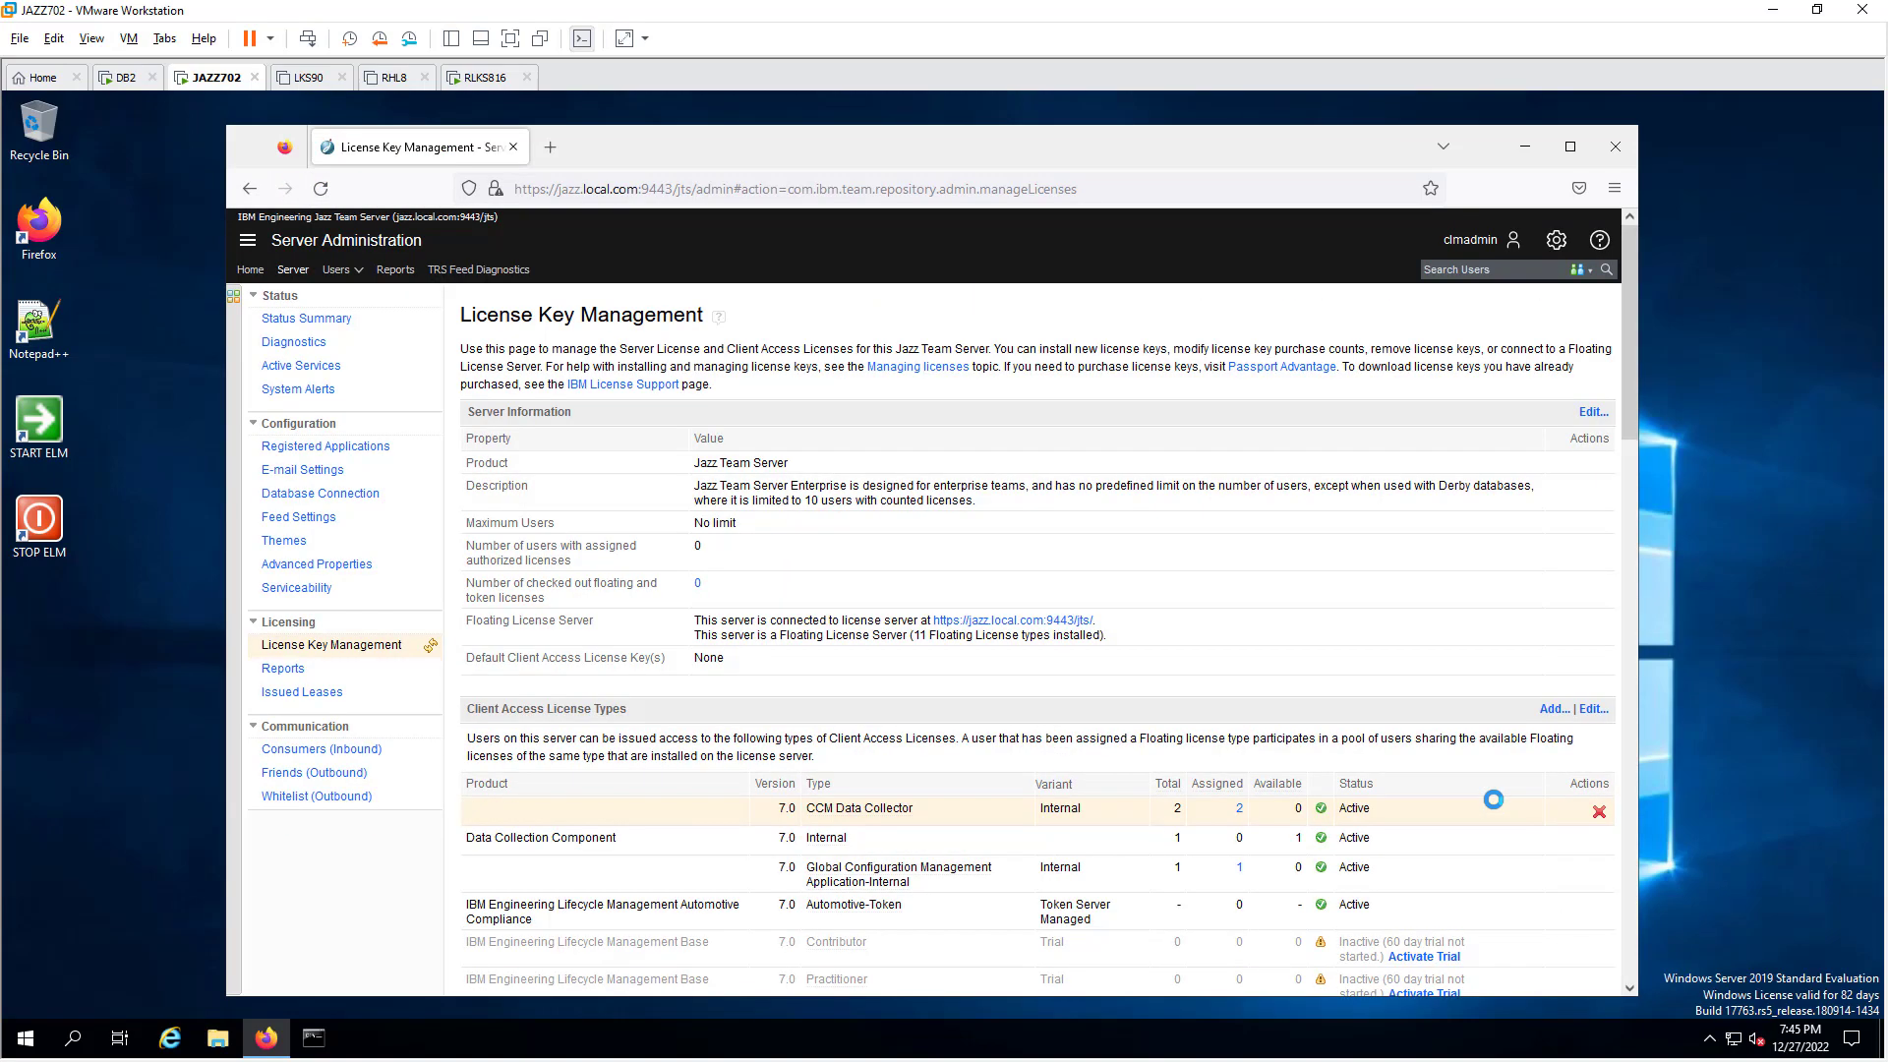
scroll(1494, 800, "down", 20)
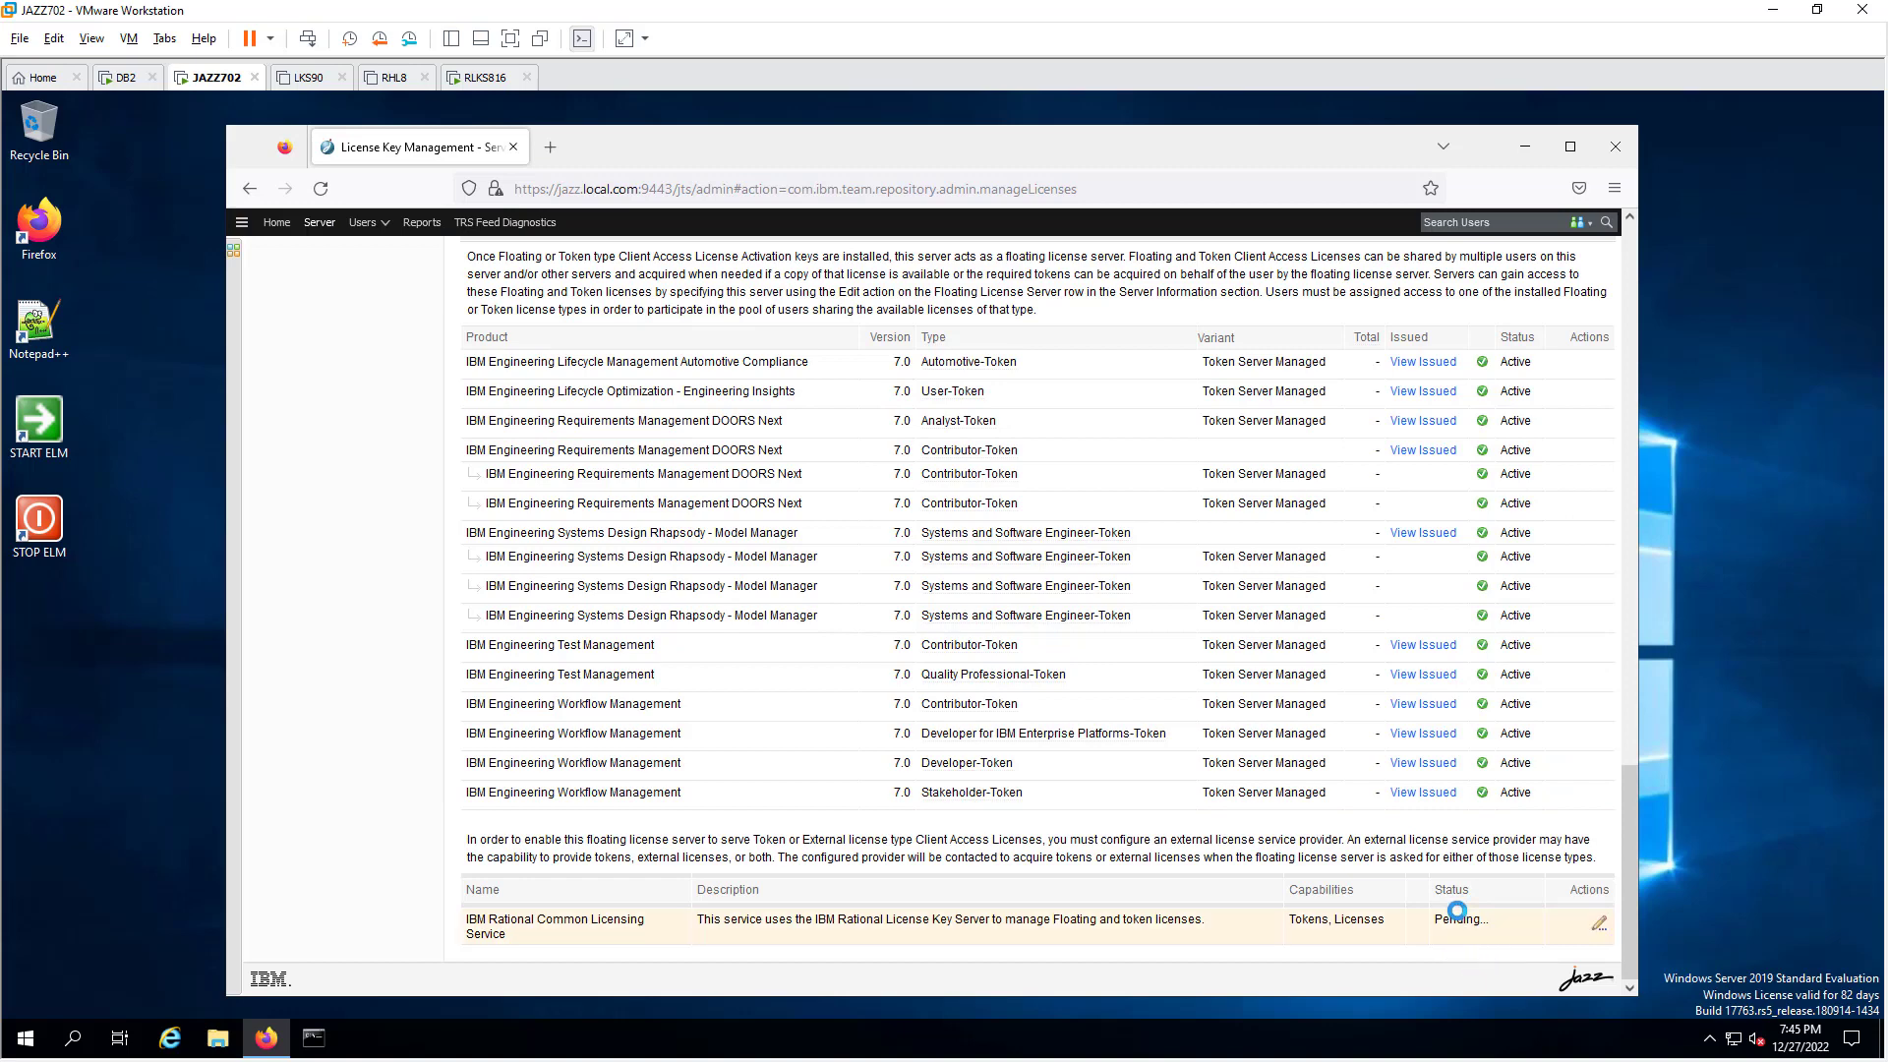
scroll(1462, 904, "down", 1)
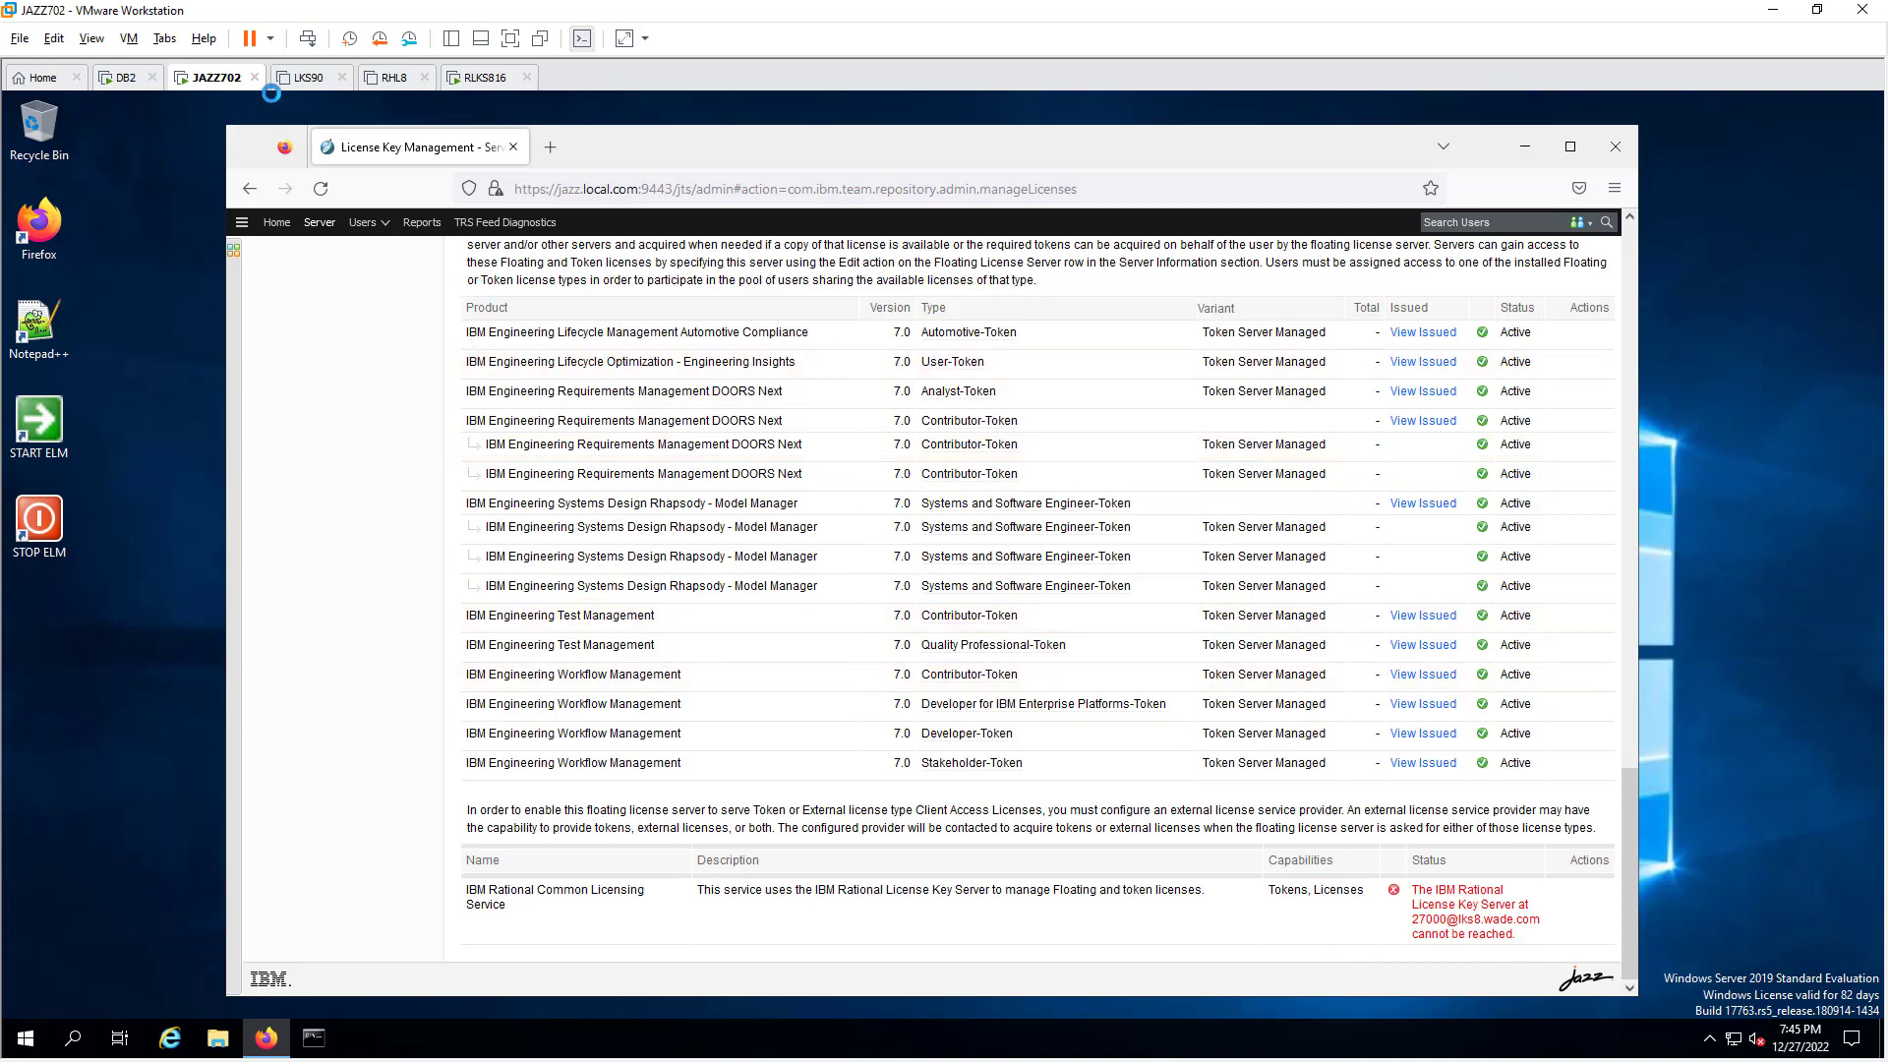
Step: Return to the RLKS816 virtual machine and open license_WIN-SFCR003O6FJ.dat from C:\software in Notepad++
left_click(477, 78)
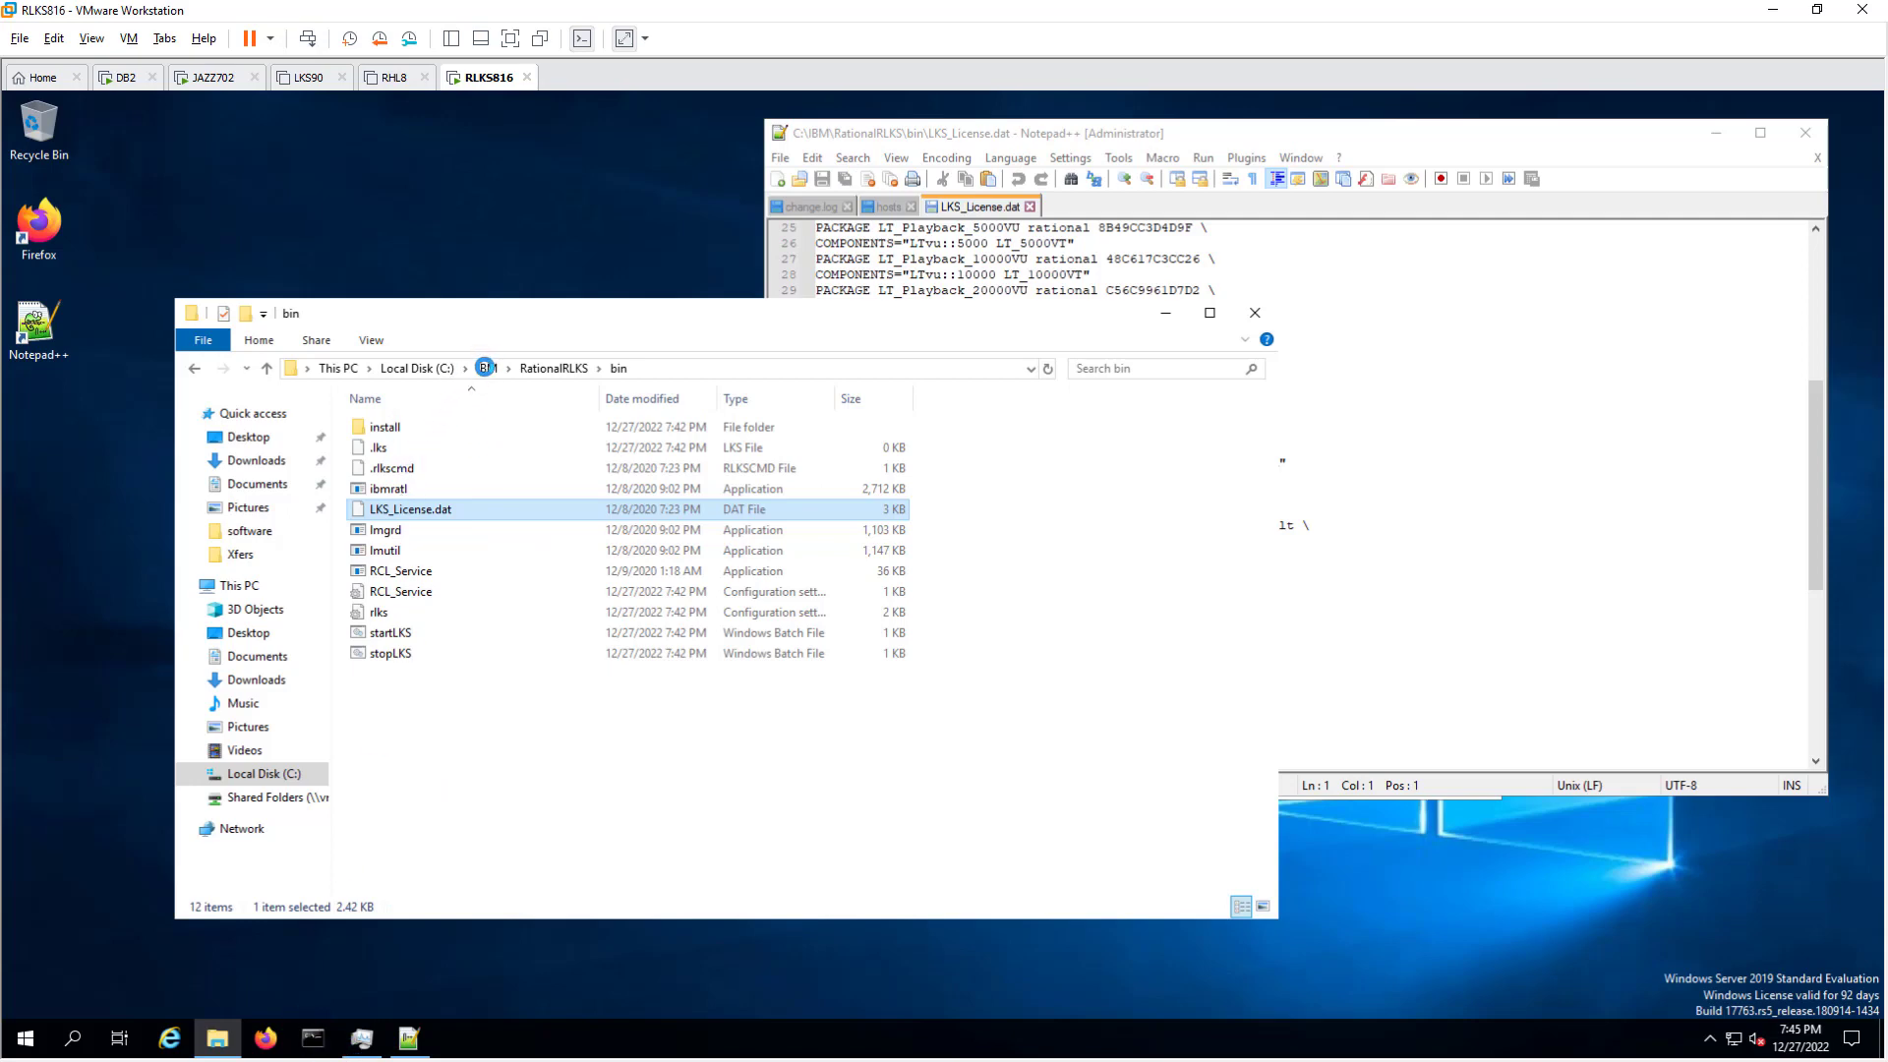
left_click(426, 368)
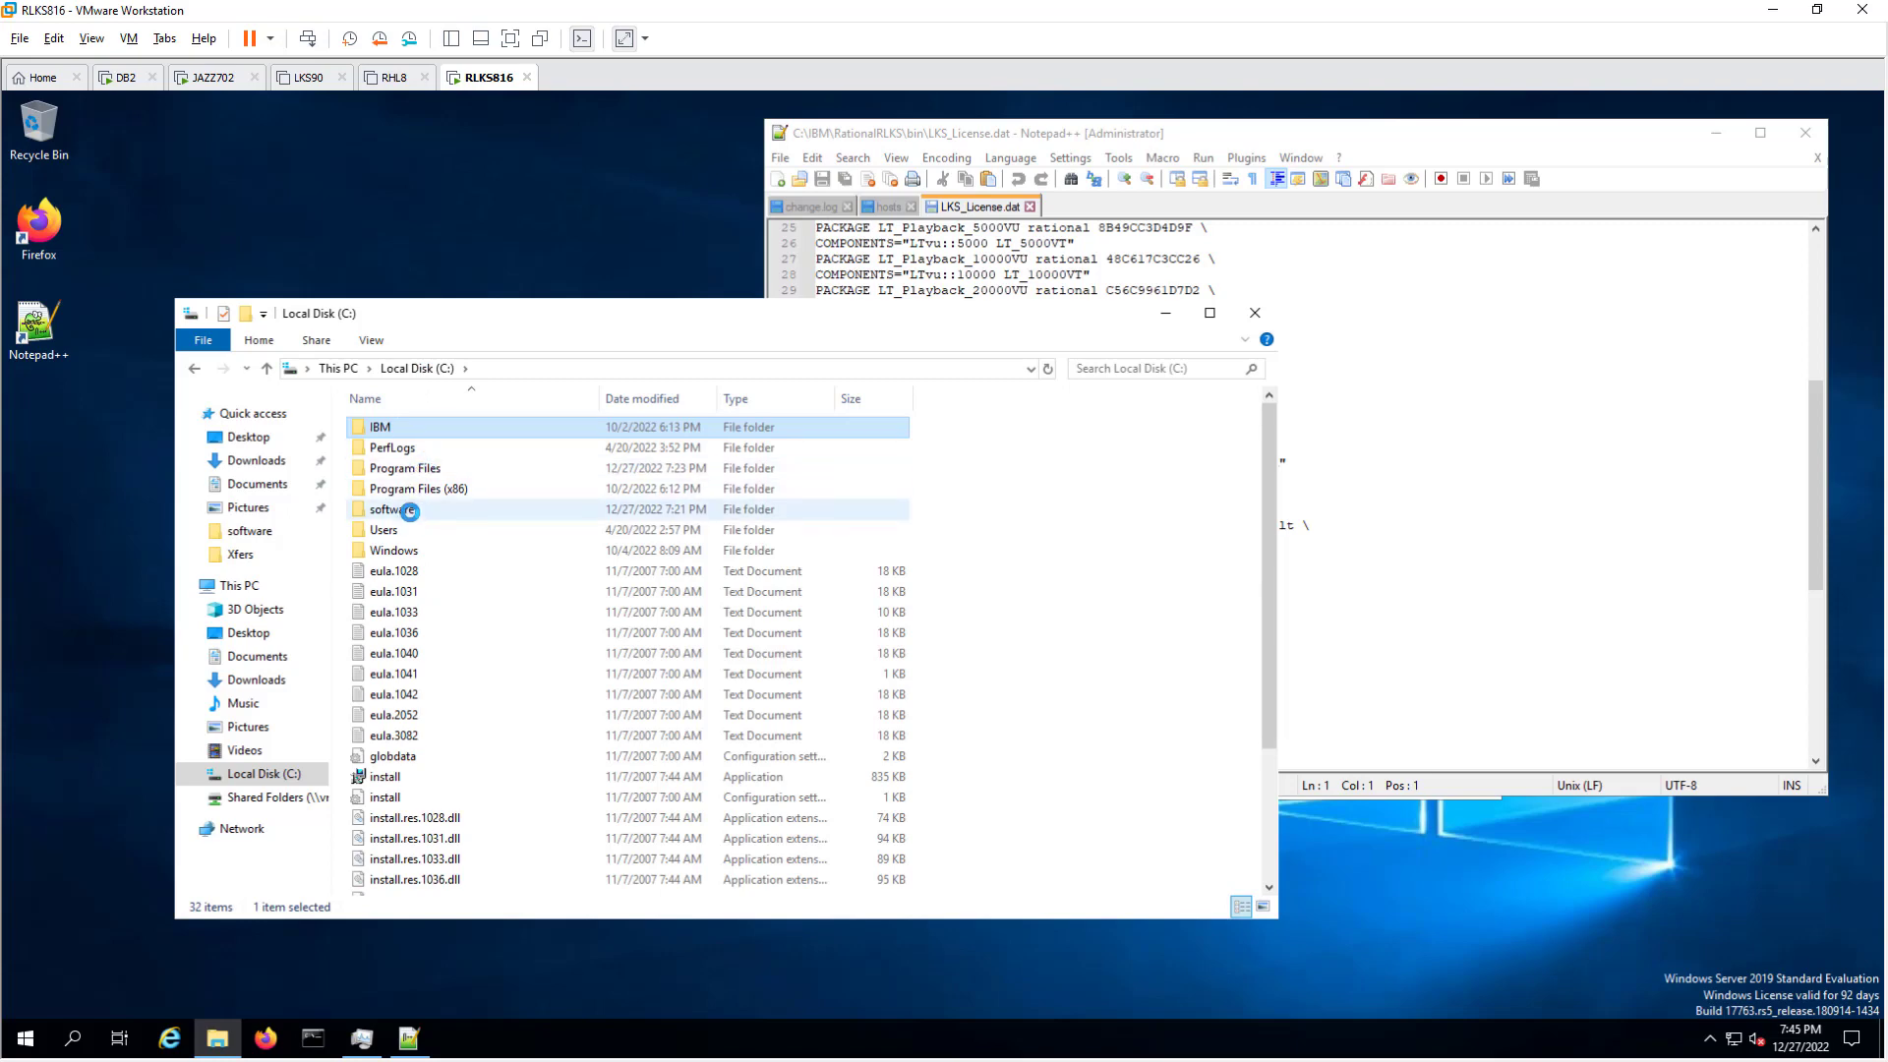
double_click(409, 510)
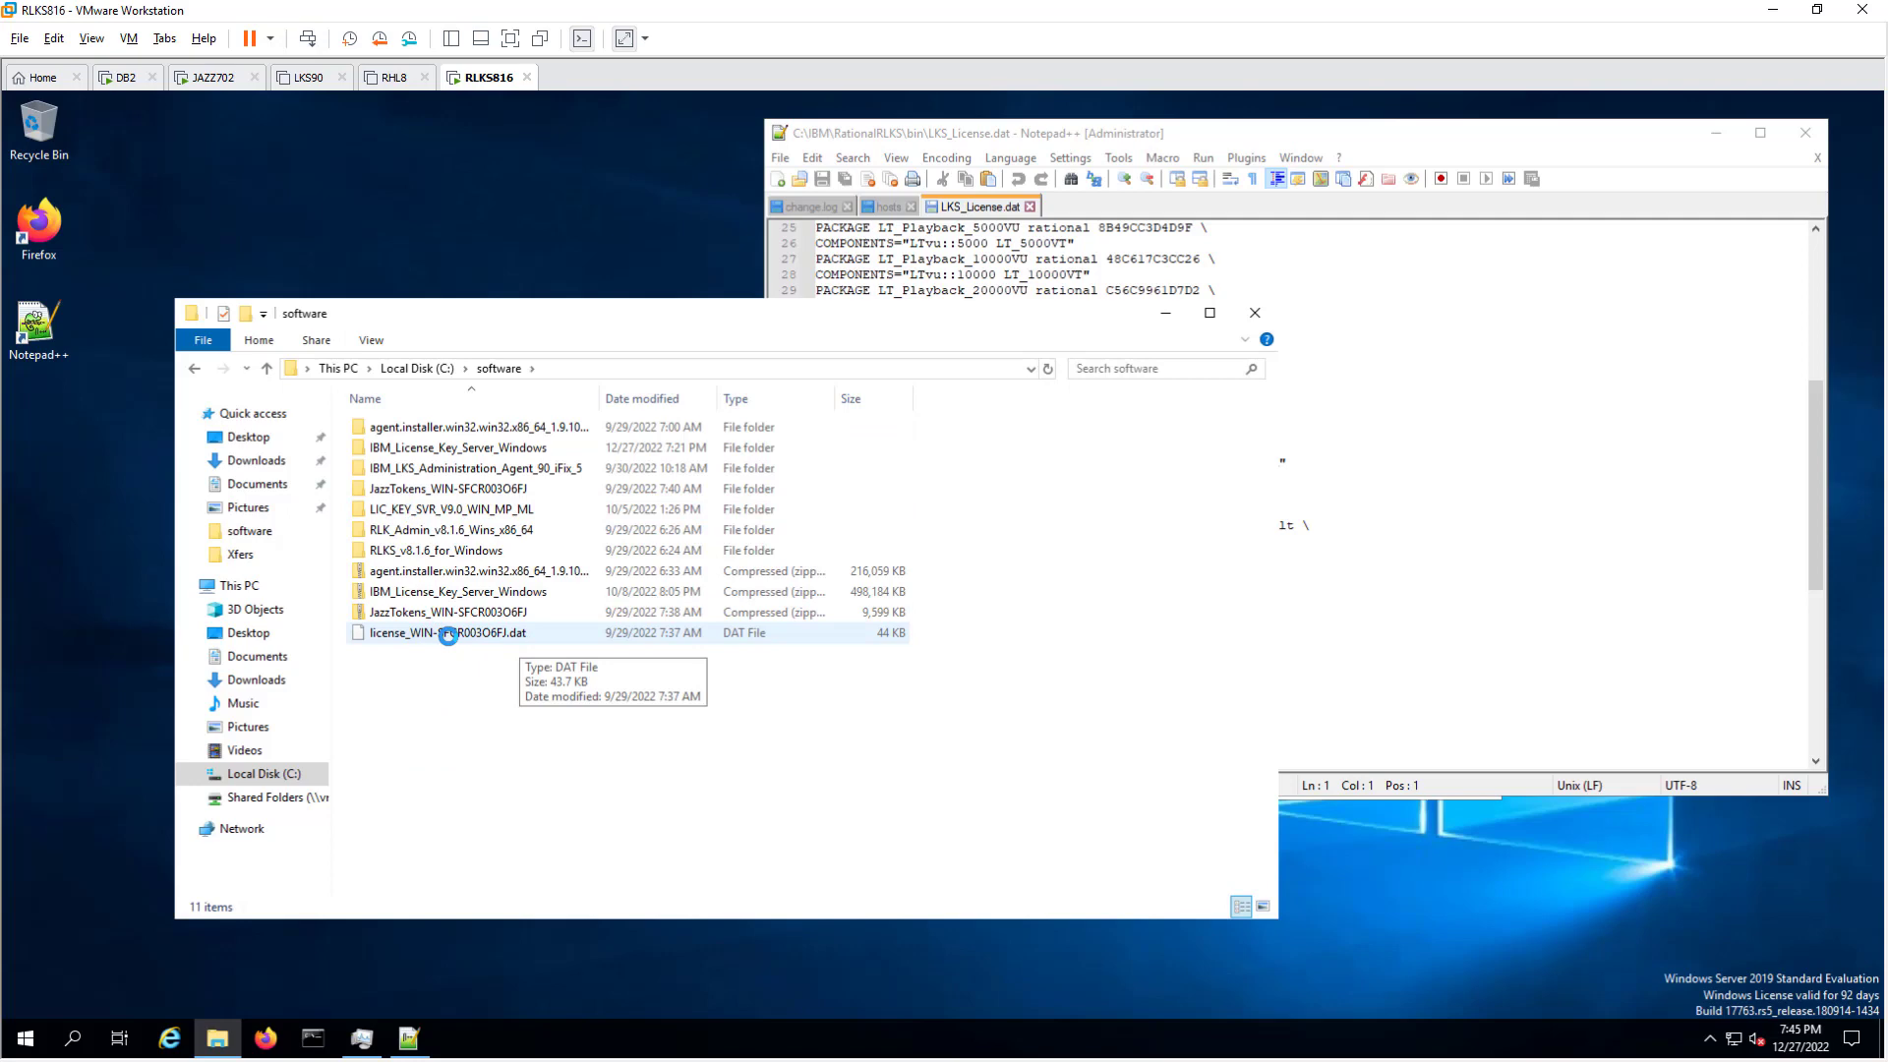
right_click(448, 636)
left_click(597, 697)
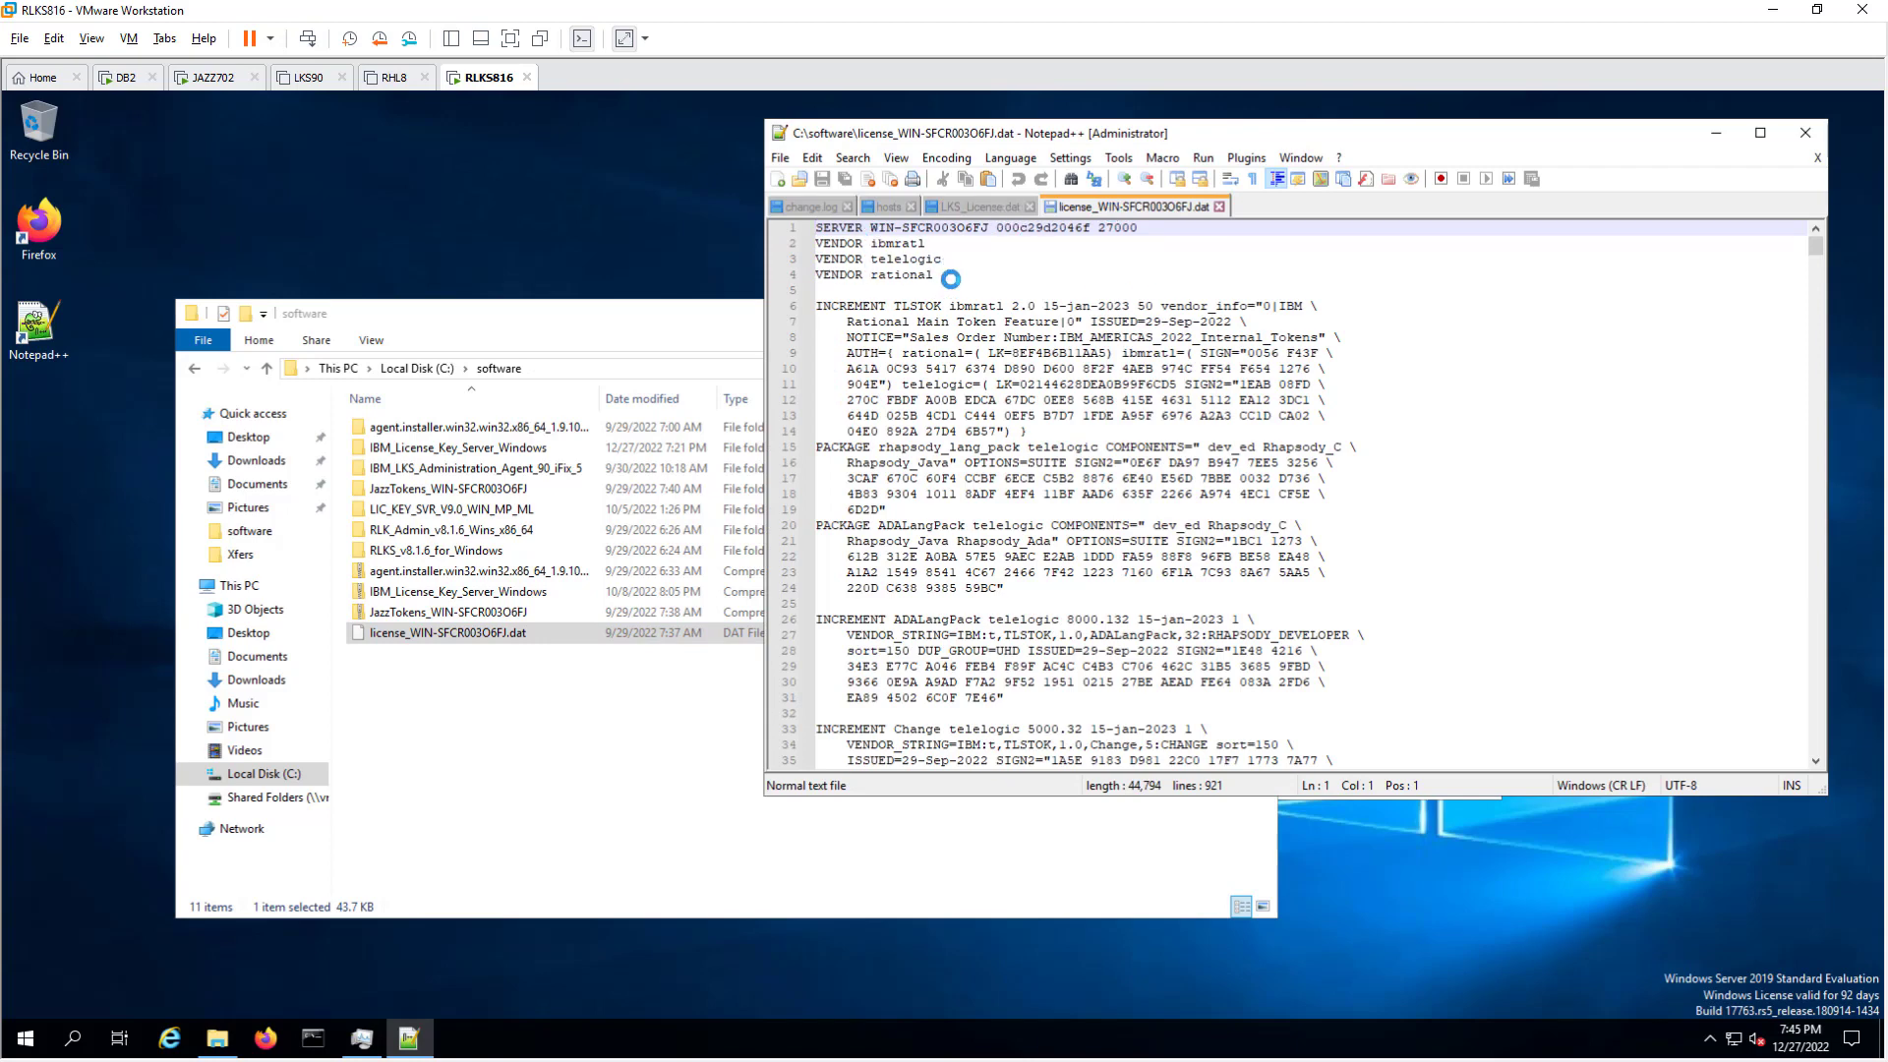
Step: Delete the telelogic and rational VENDOR lines, add port=27001 to the VENDOR ibmratl line, and save the license file
left_click_drag(950, 279, 791, 265)
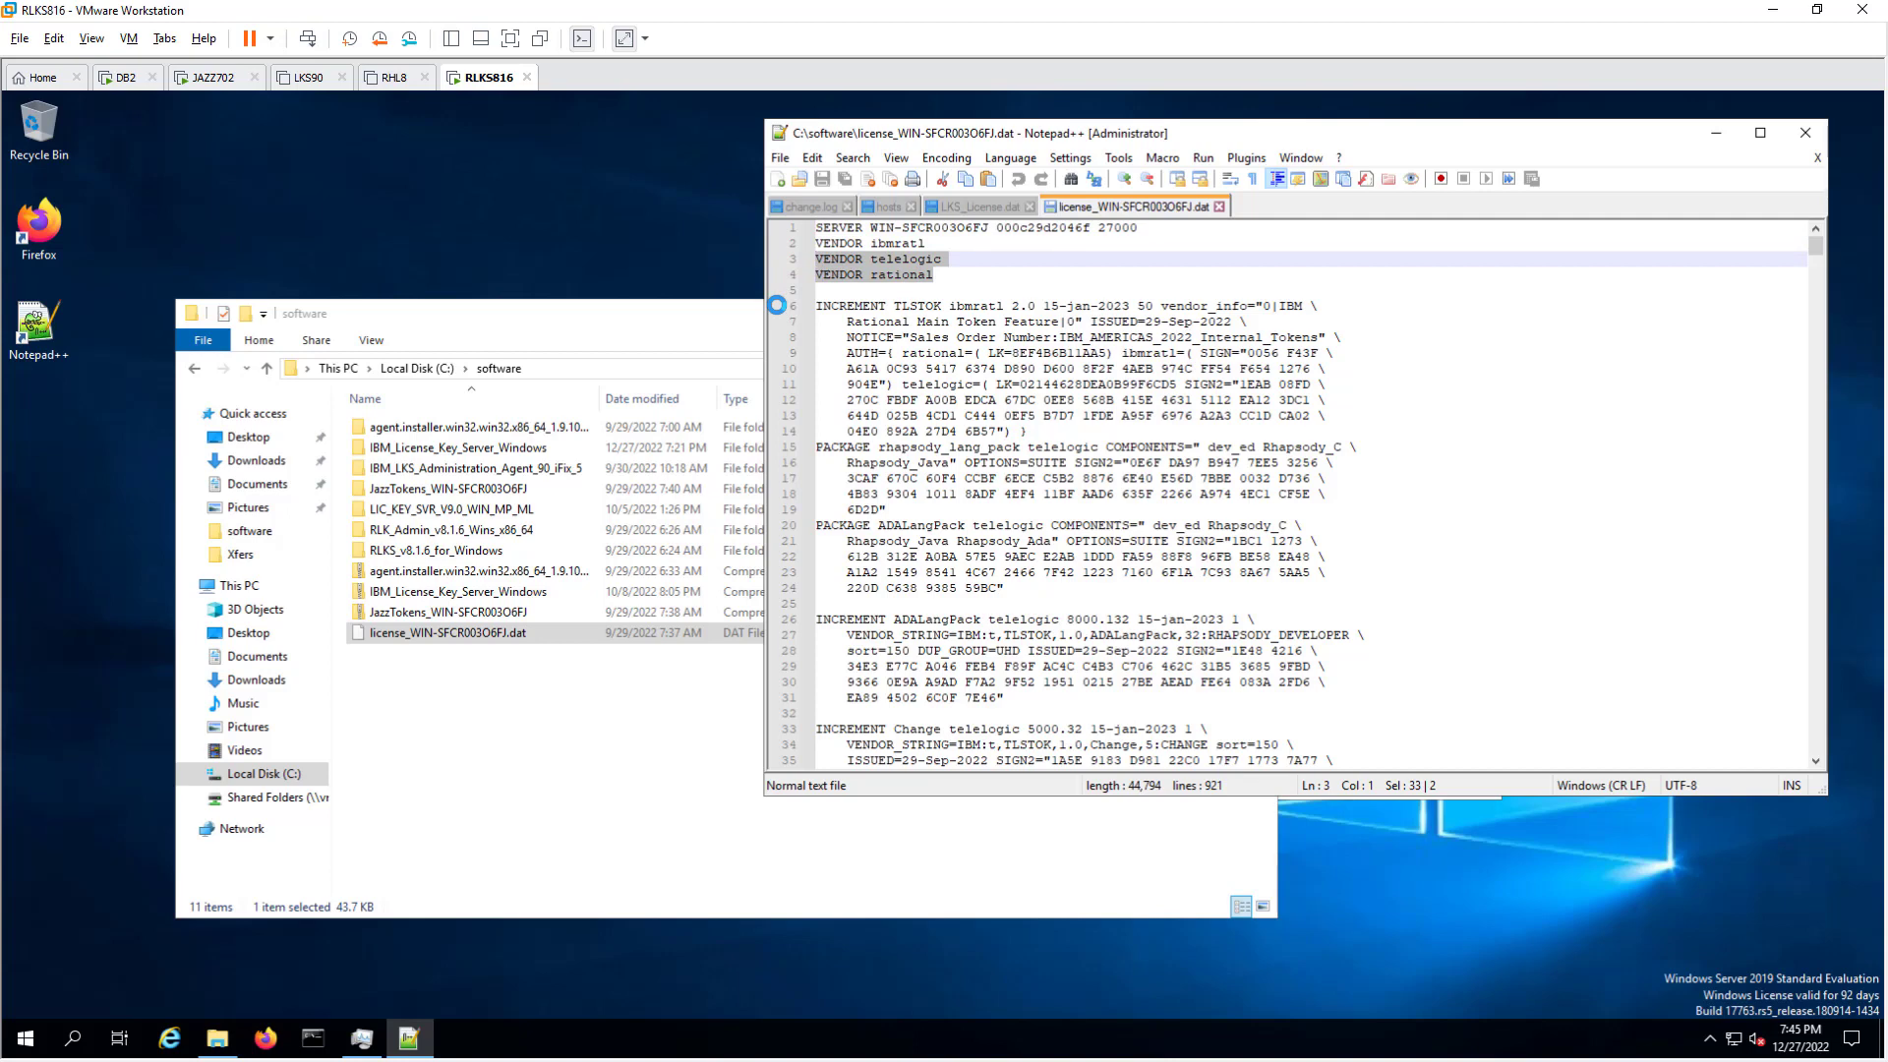
key("Delete")
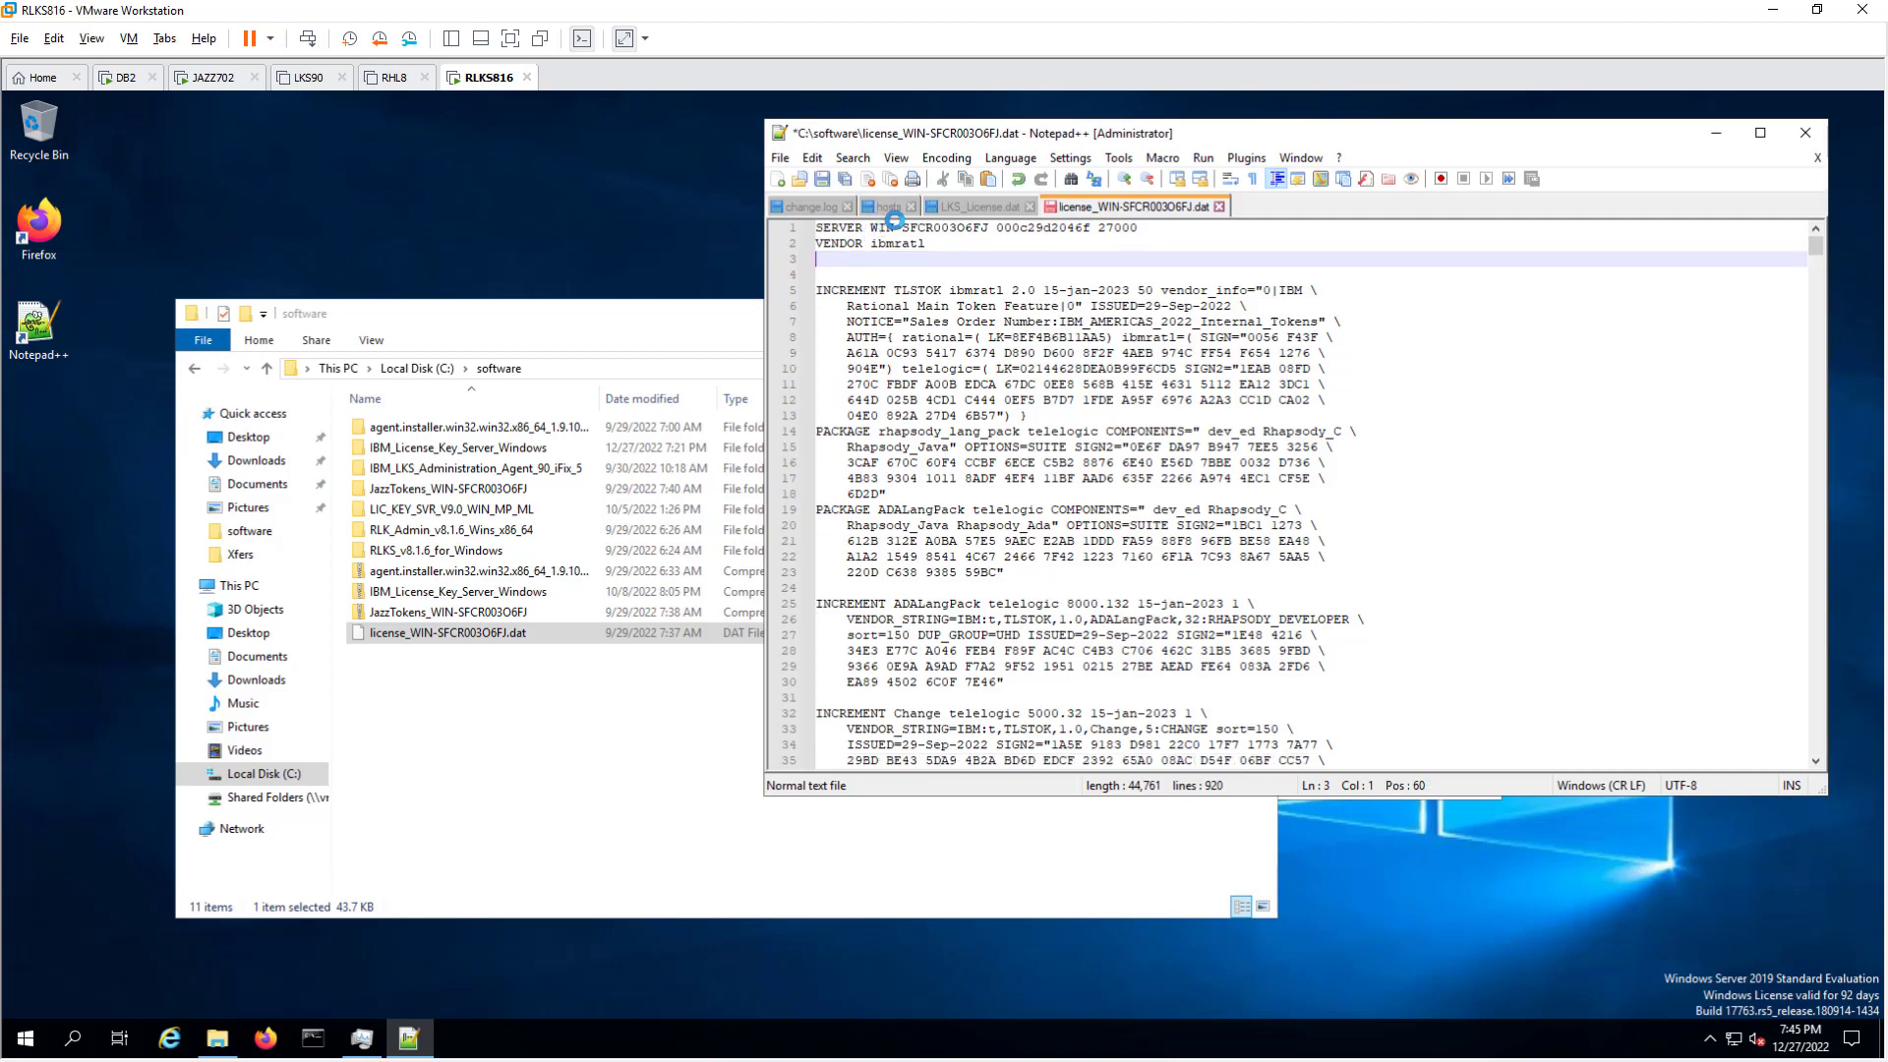
left_click(954, 250)
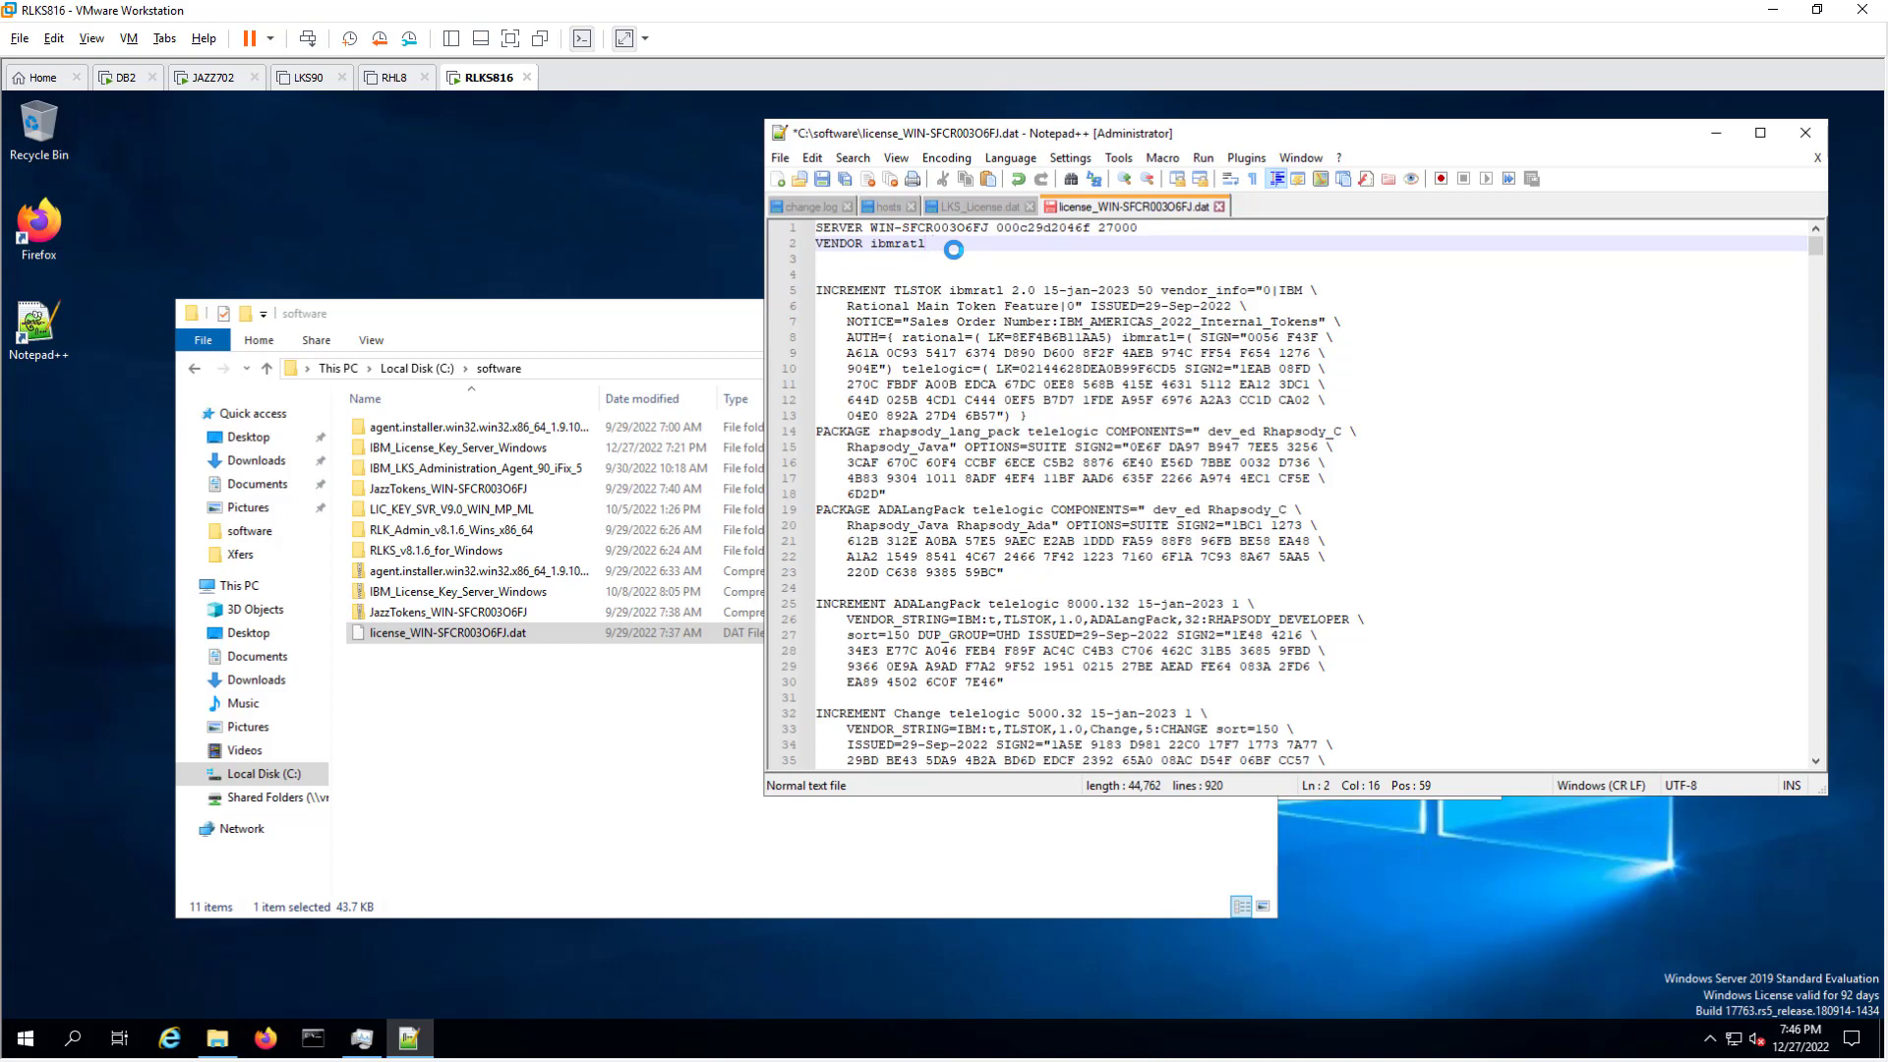
type("port=27001")
left_click(821, 178)
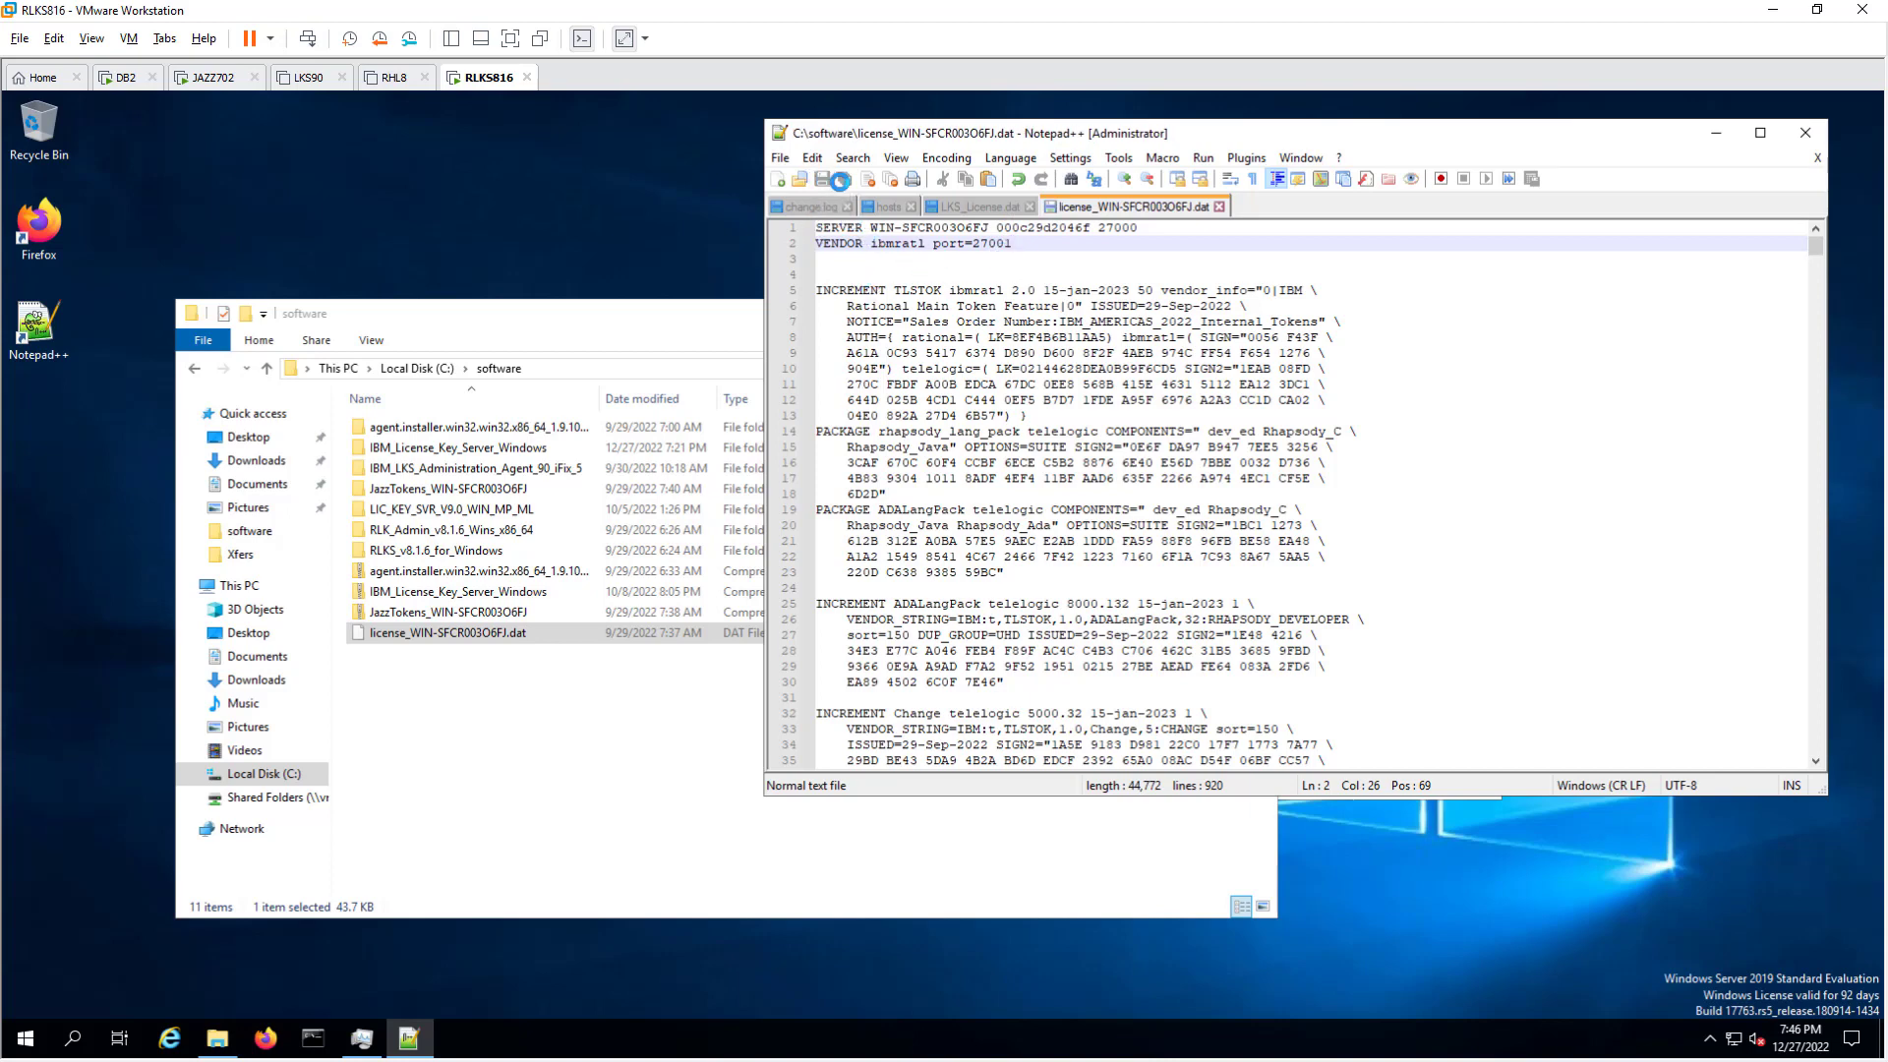
Step: Copy the entire contents of the edited license file
left_click(812, 157)
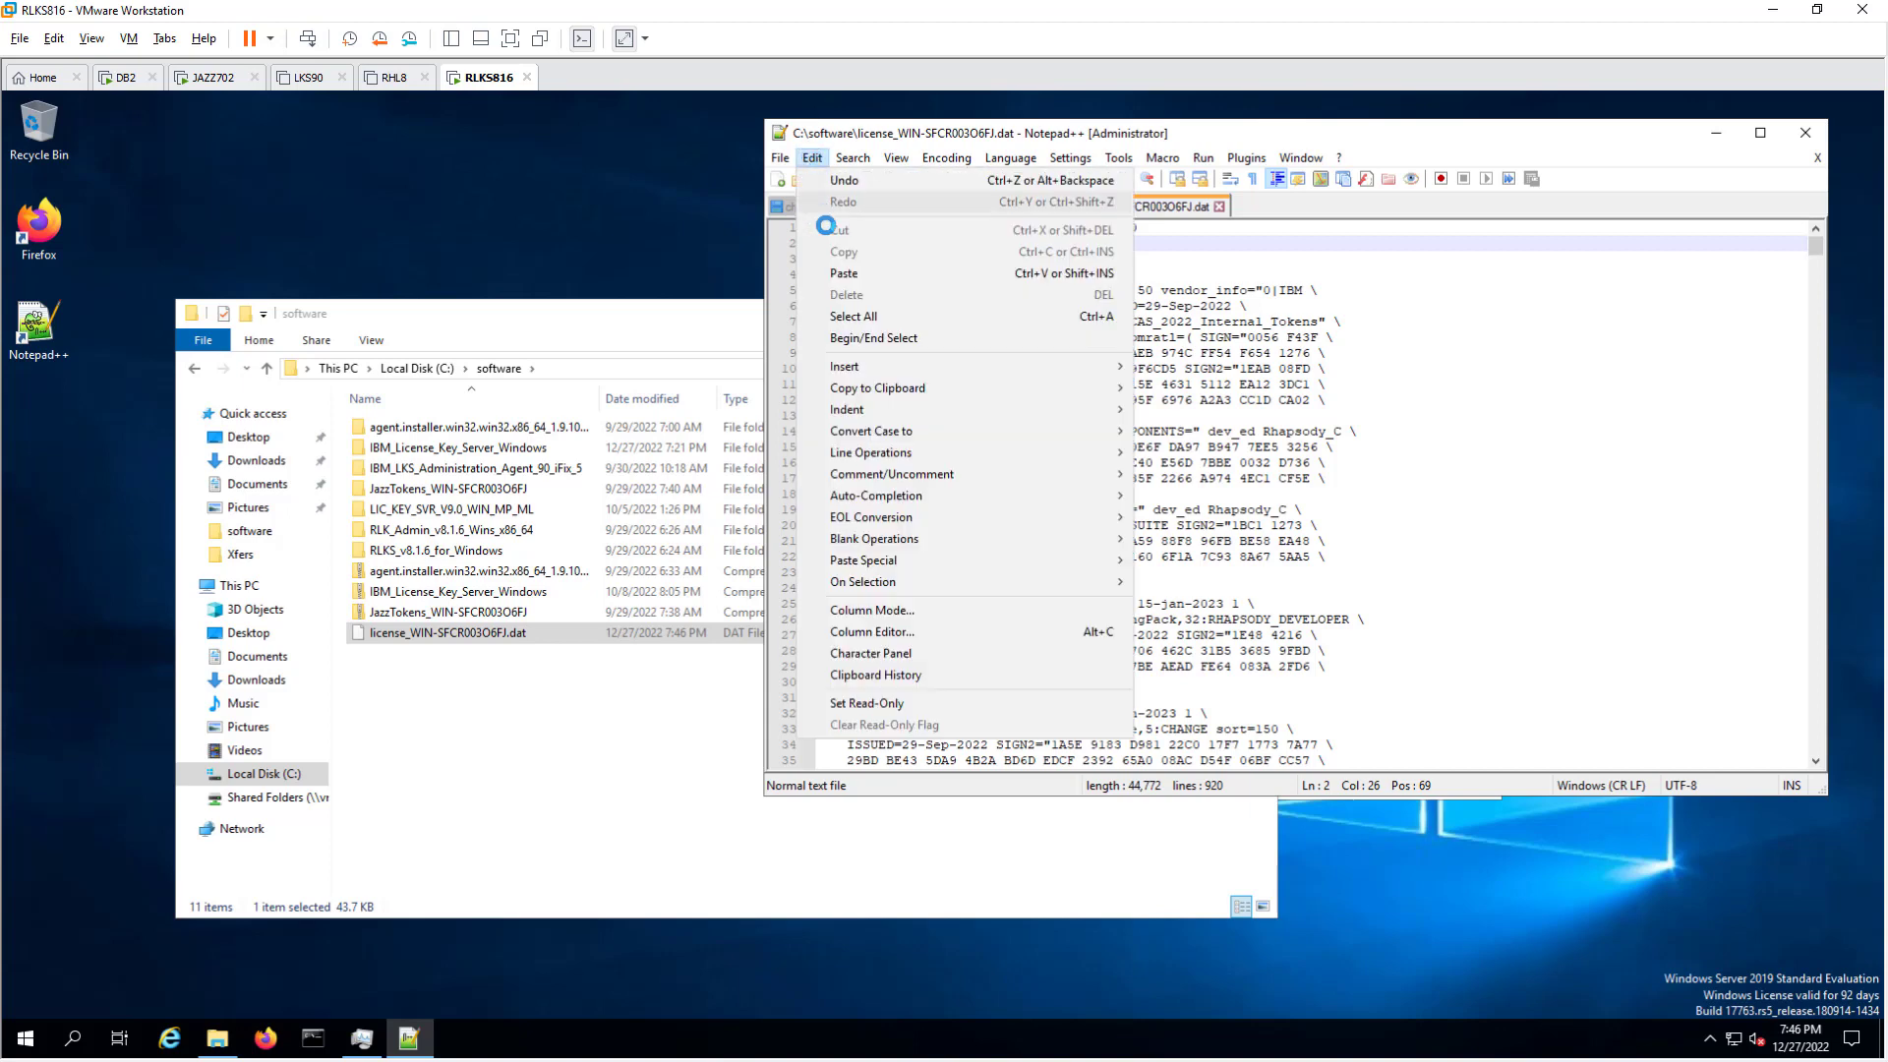
left_click(876, 316)
right_click(916, 369)
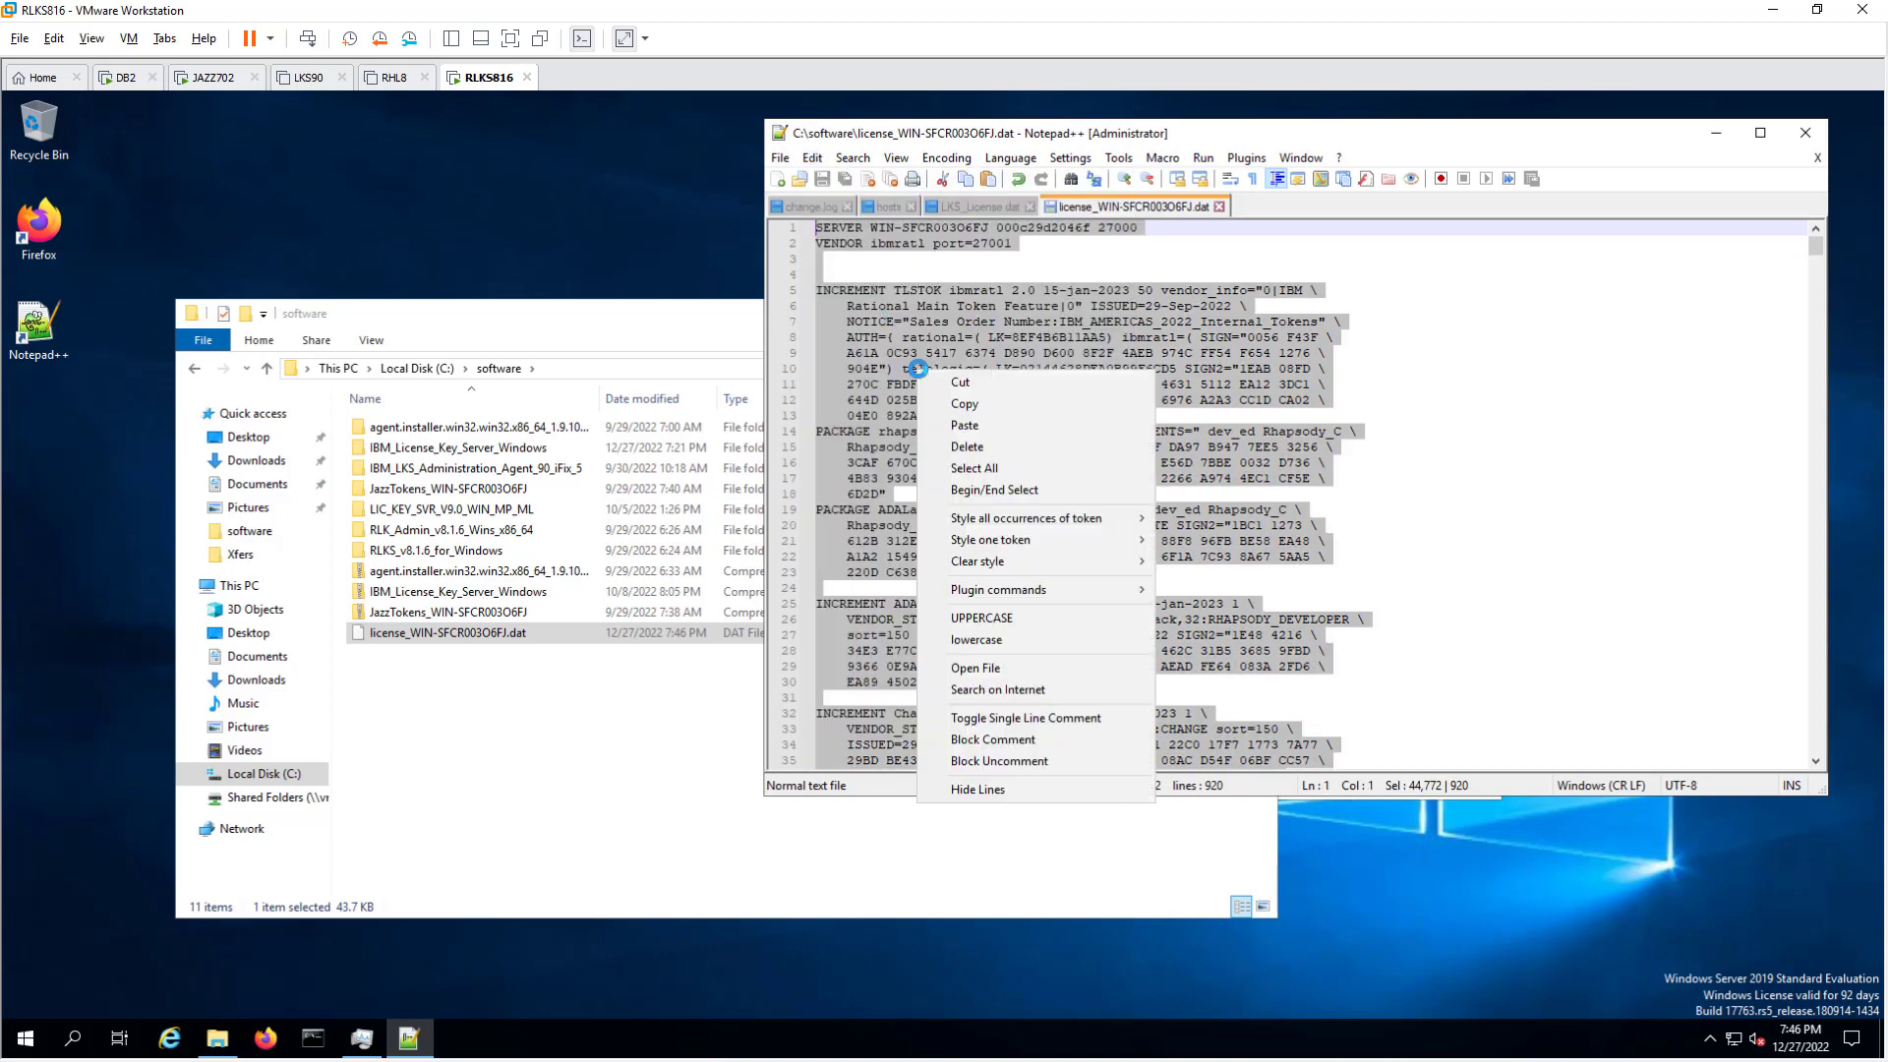
left_click(968, 403)
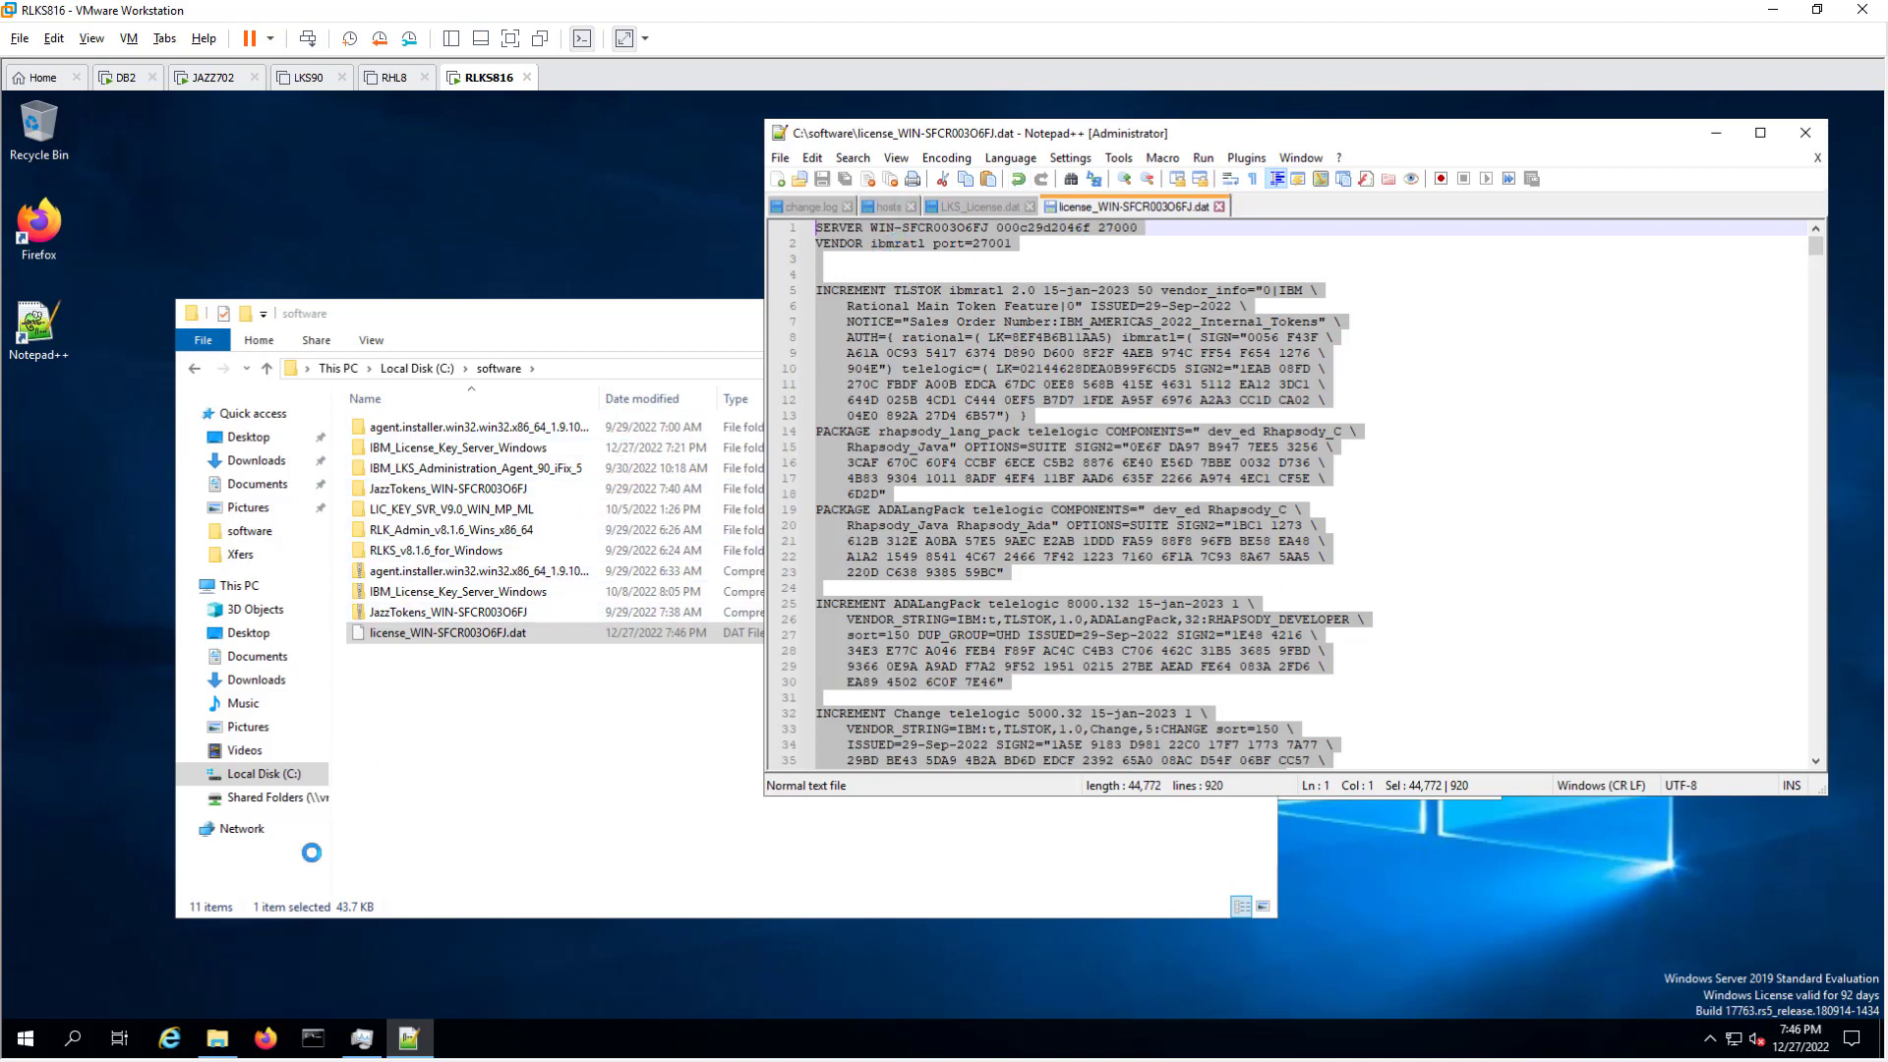
Step: Open LKS_License.dat from C:\IBM\RationalRLKS\bin in Notepad++
left_click(266, 774)
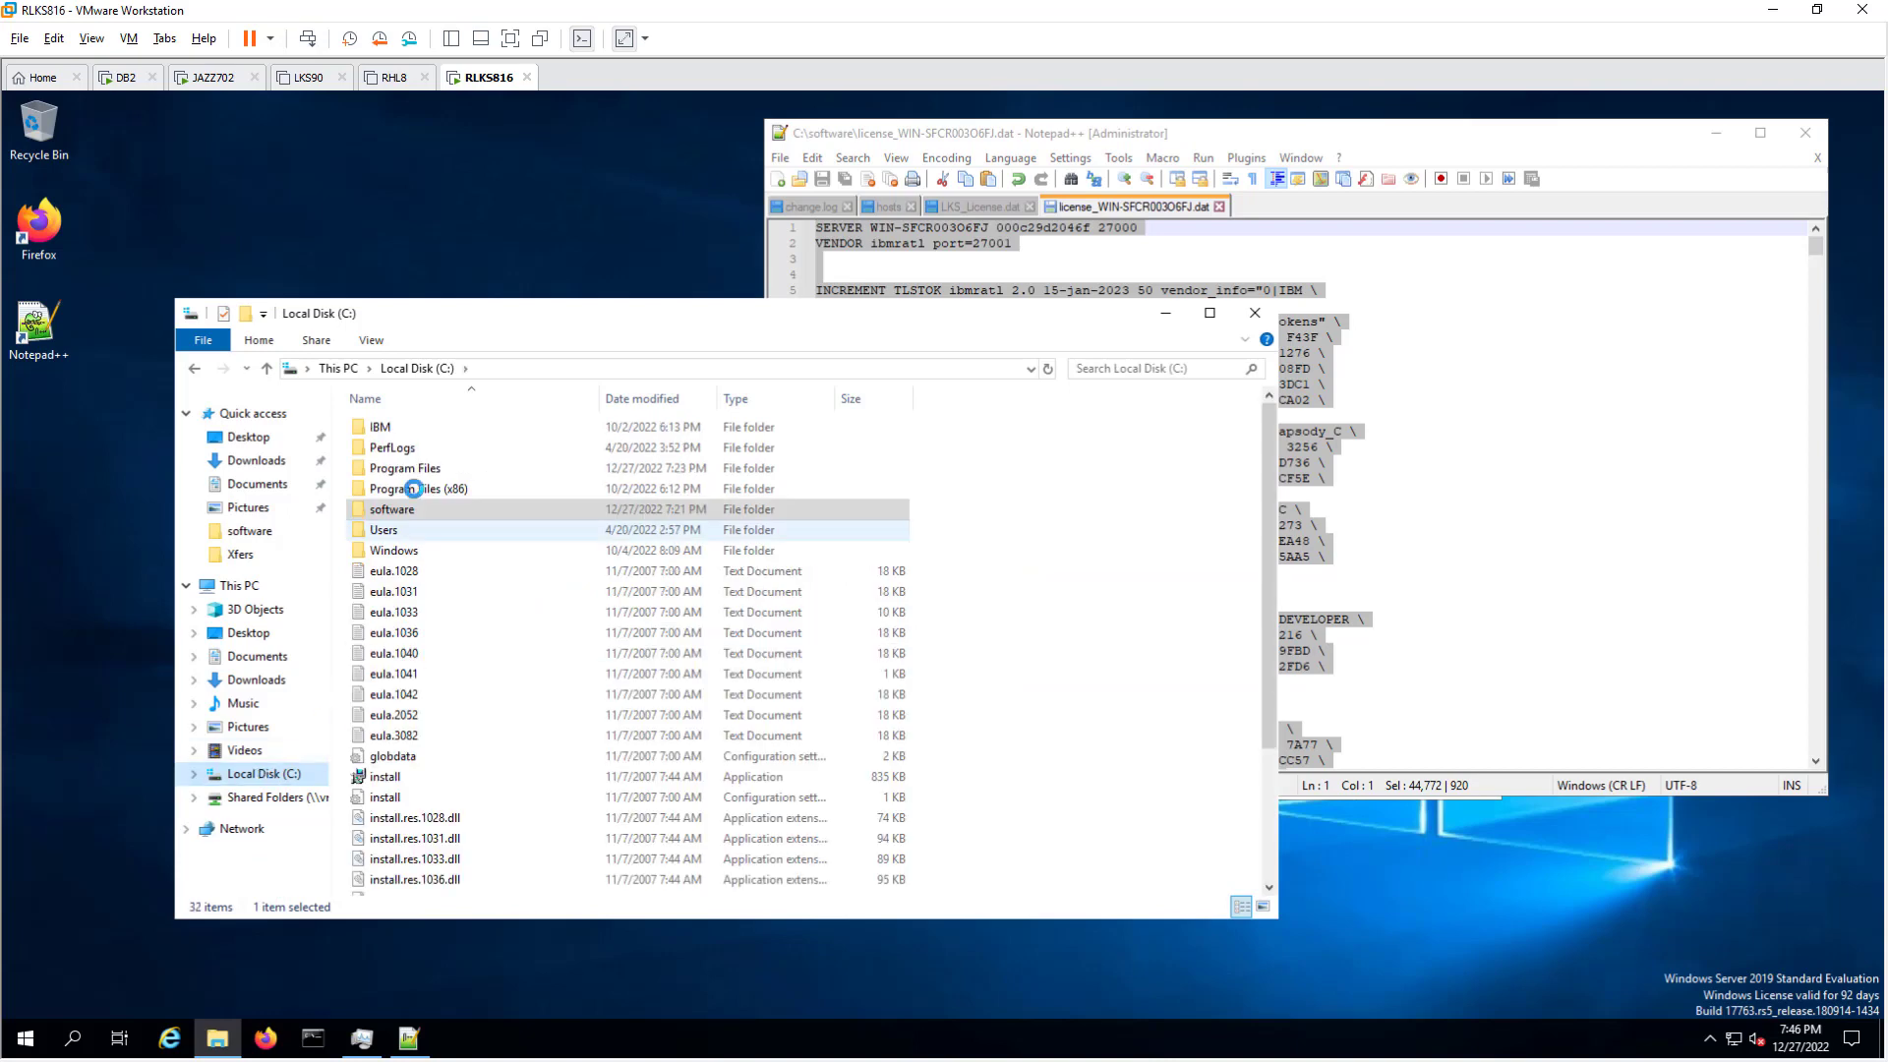
left_click(390, 428)
double_click(390, 427)
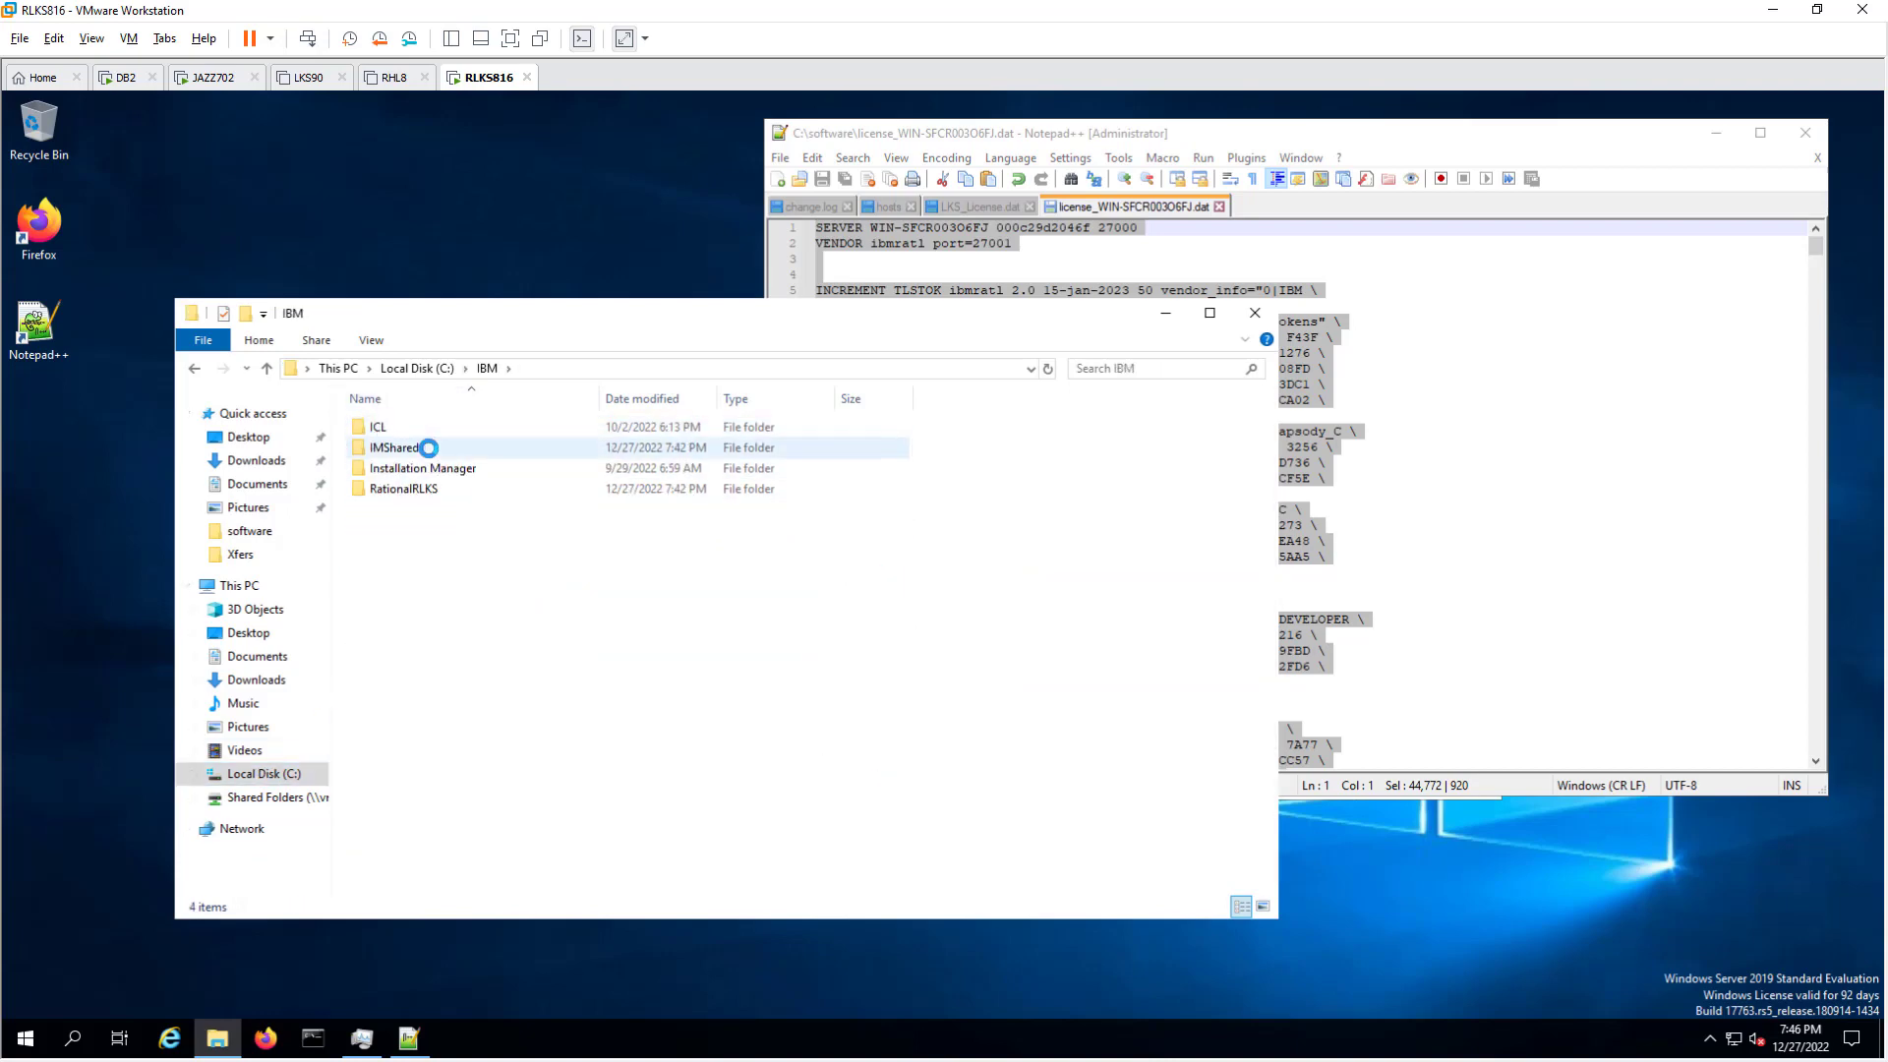
double_click(420, 489)
double_click(385, 427)
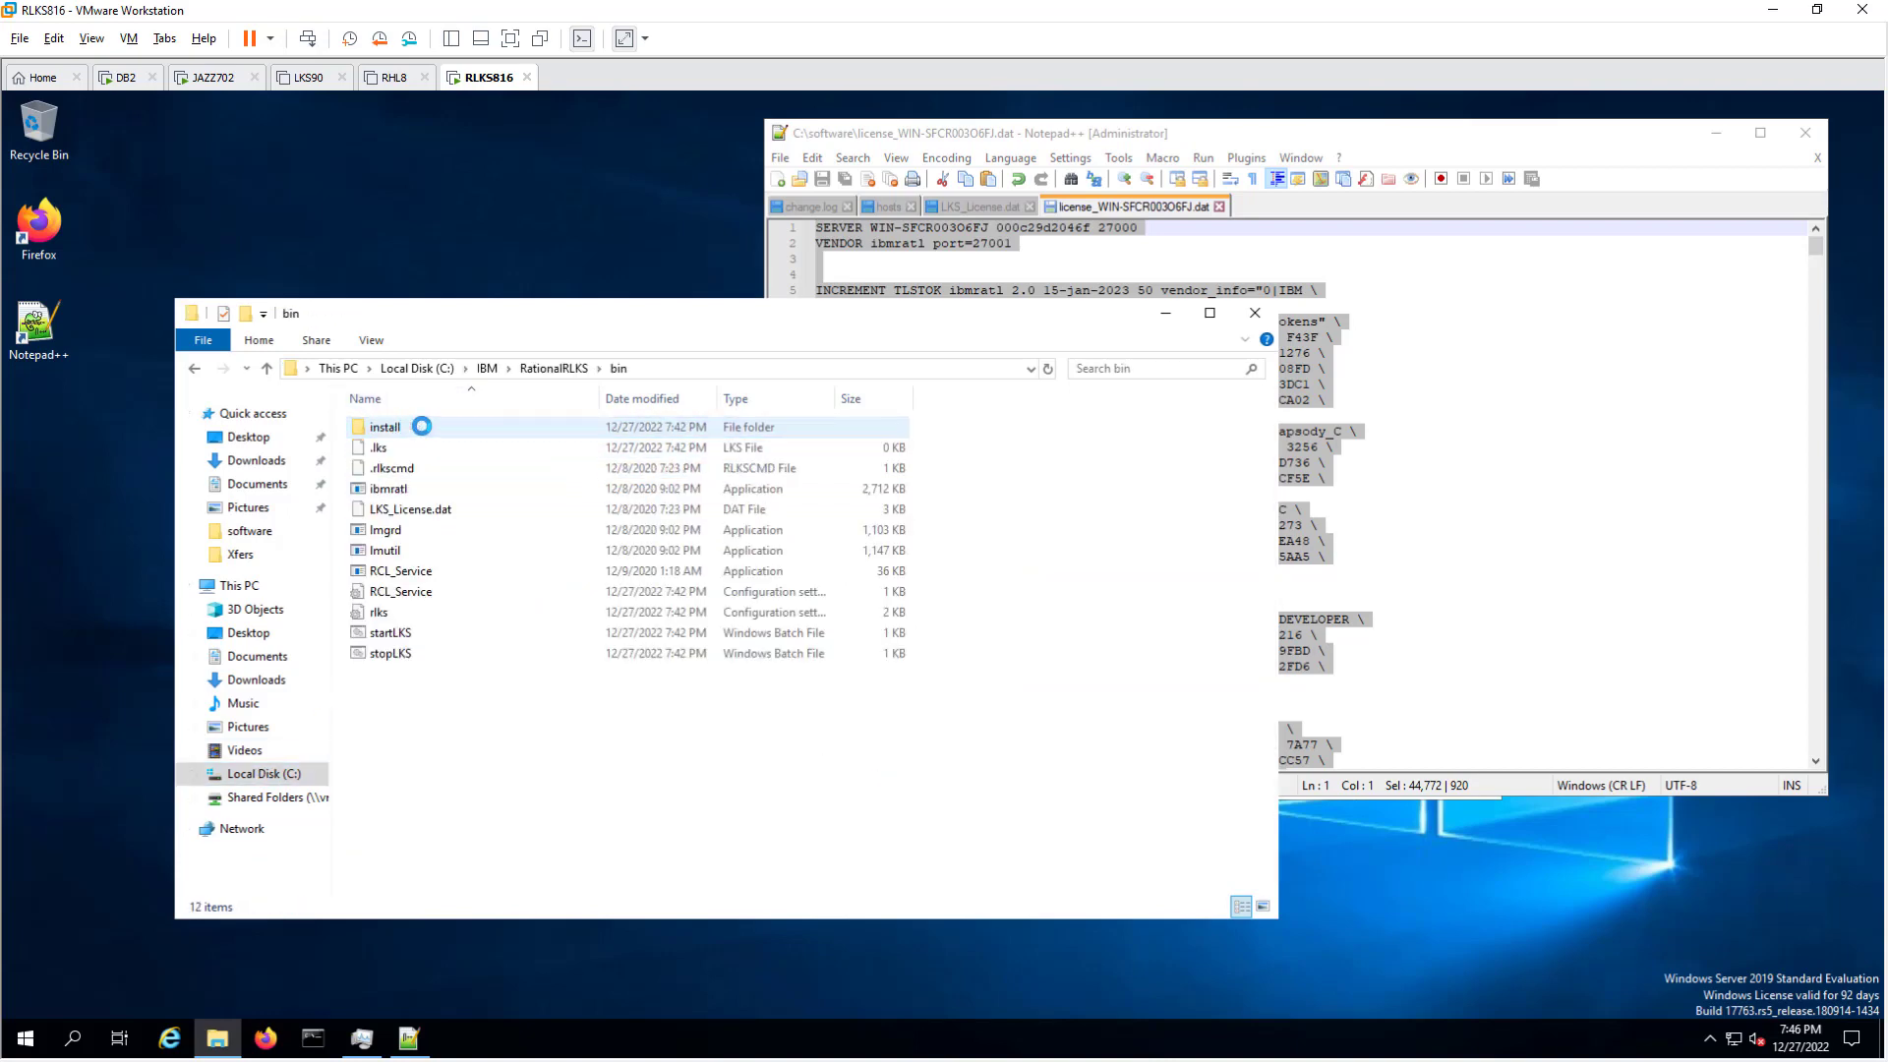
right_click(422, 509)
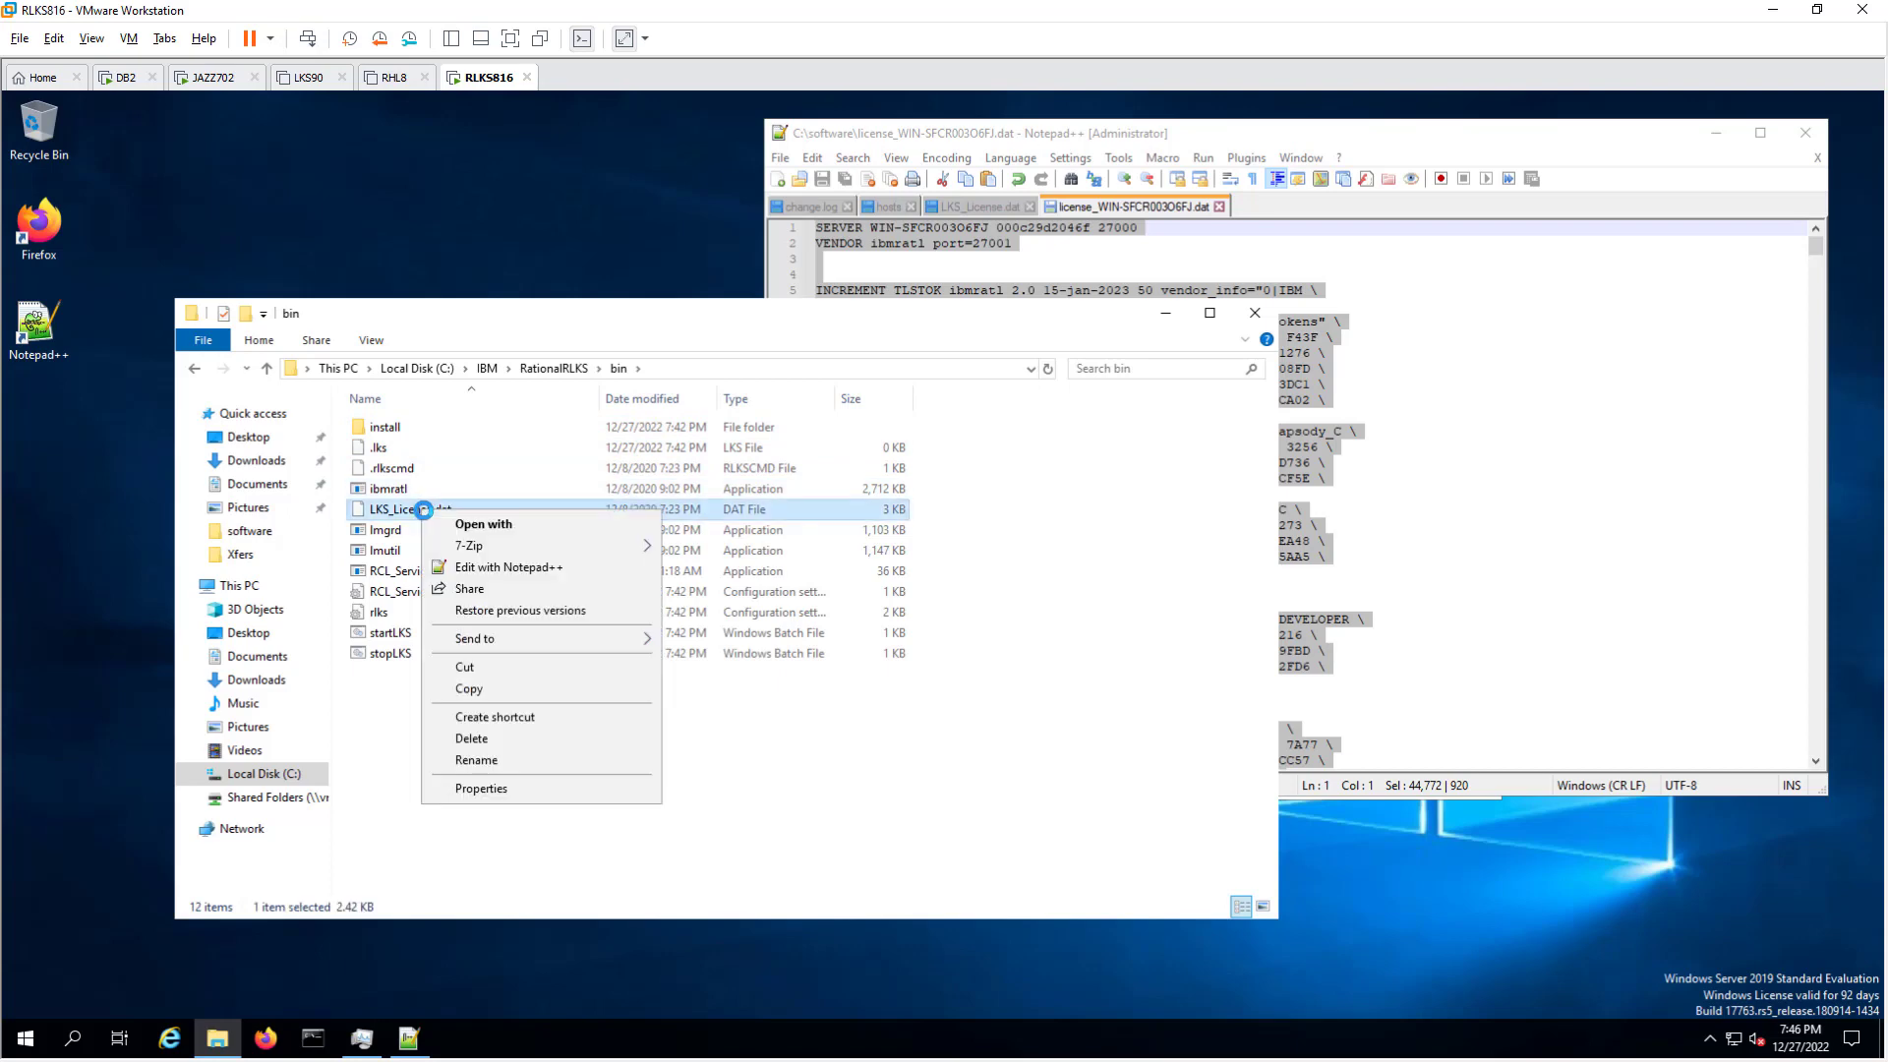
left_click(492, 568)
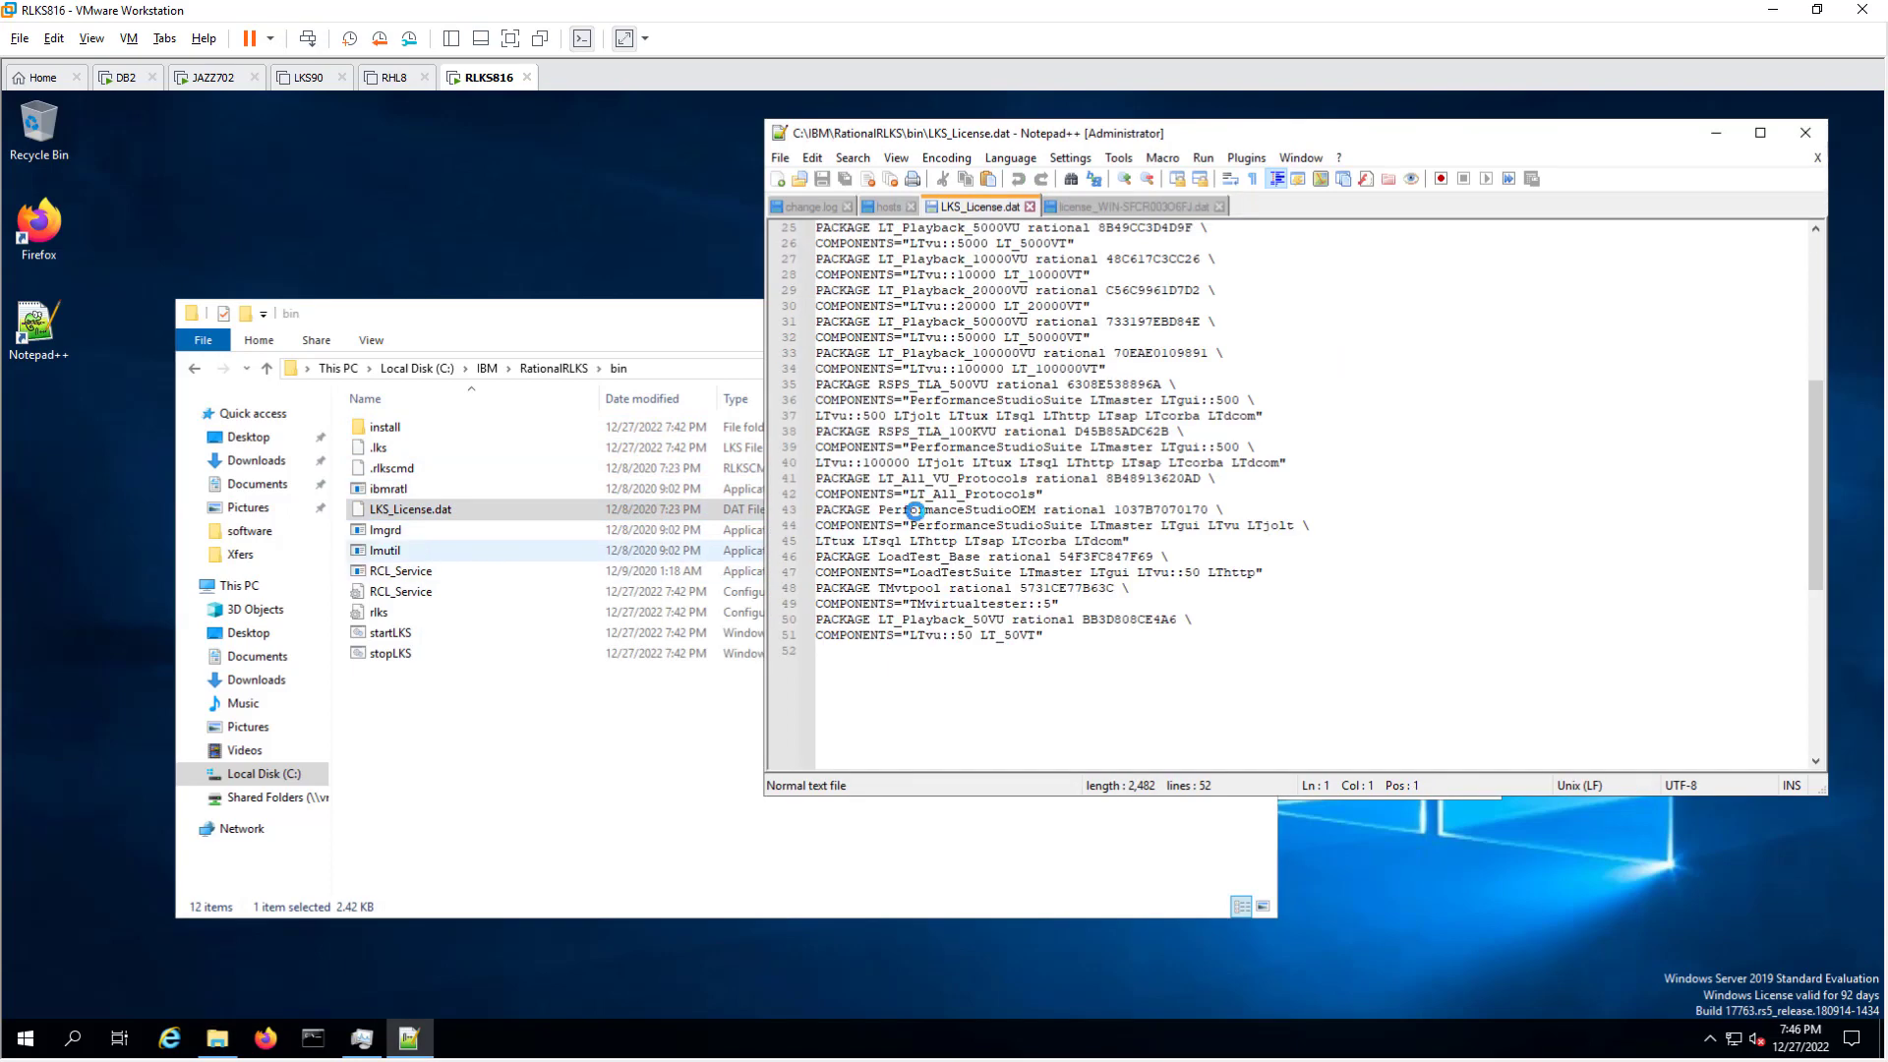
Step: Paste the copied license keys below a blank line at the end of LKS_License.dat and save the file
left_click(957, 672)
key("Return")
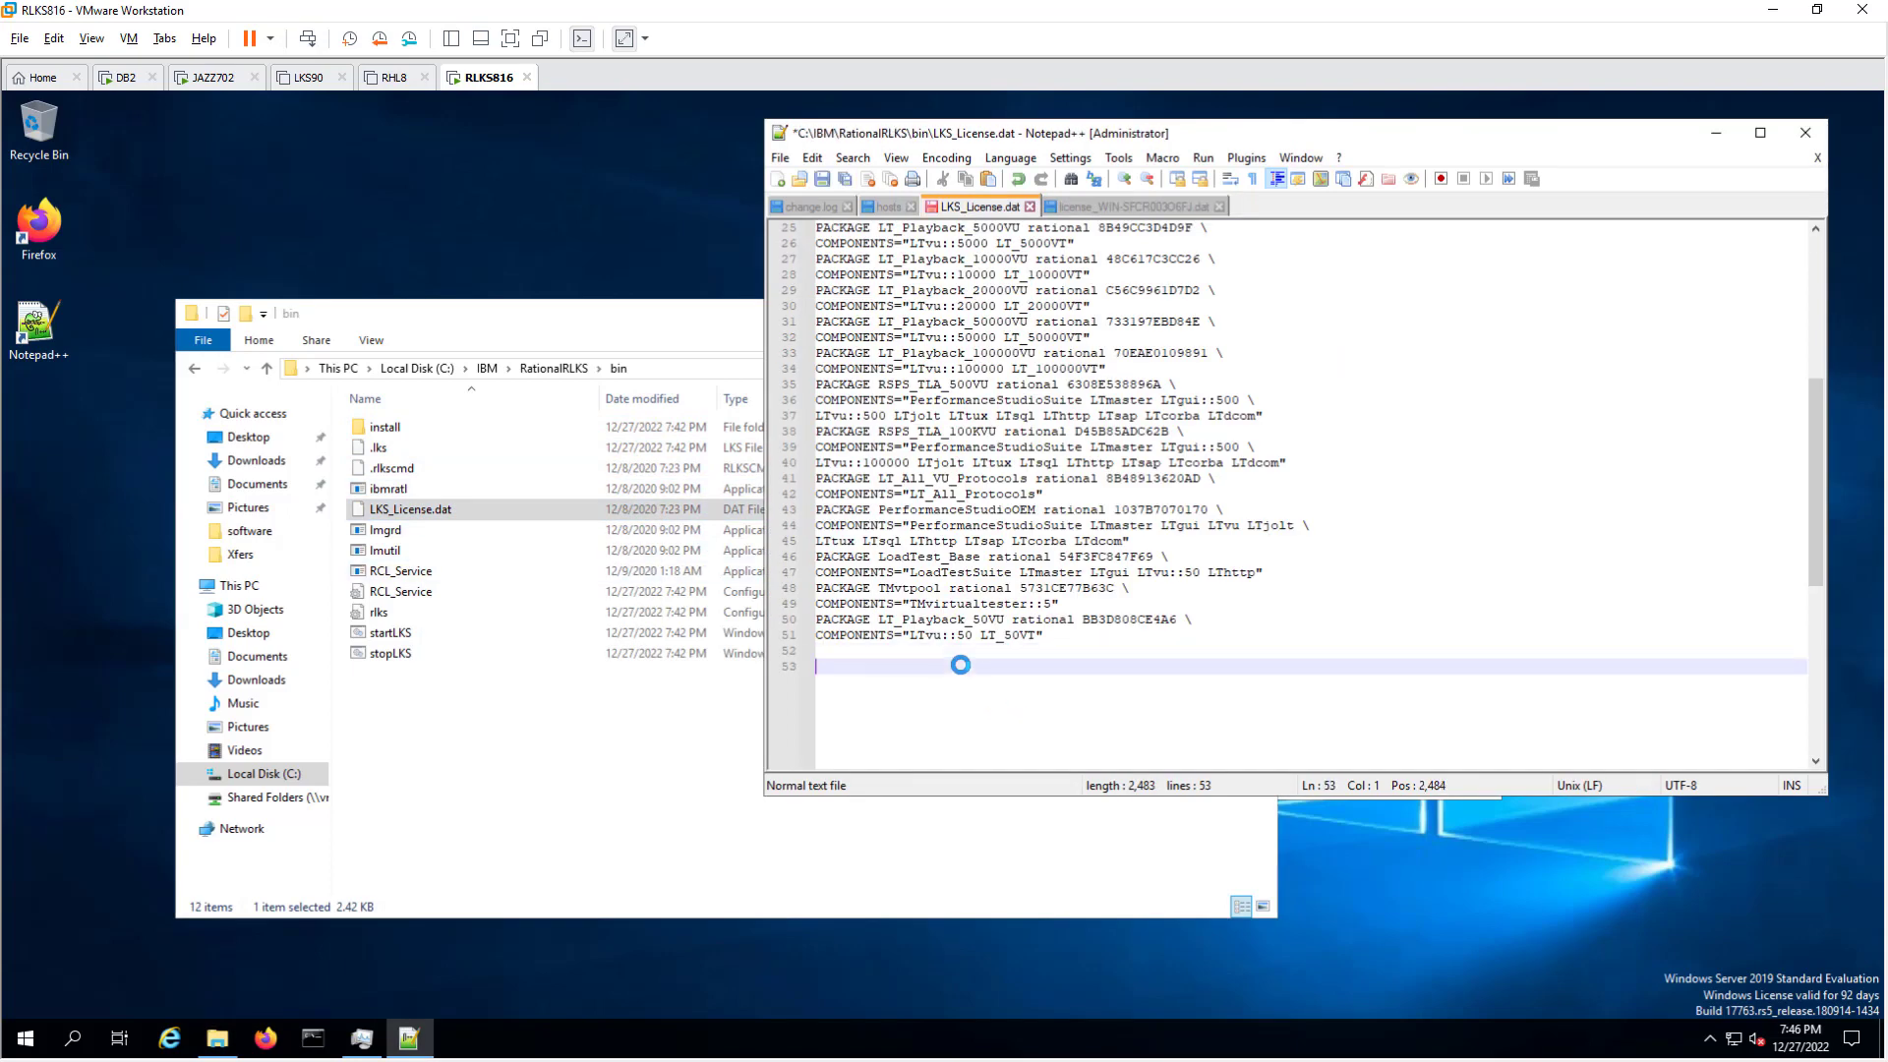
key("ctrl+v")
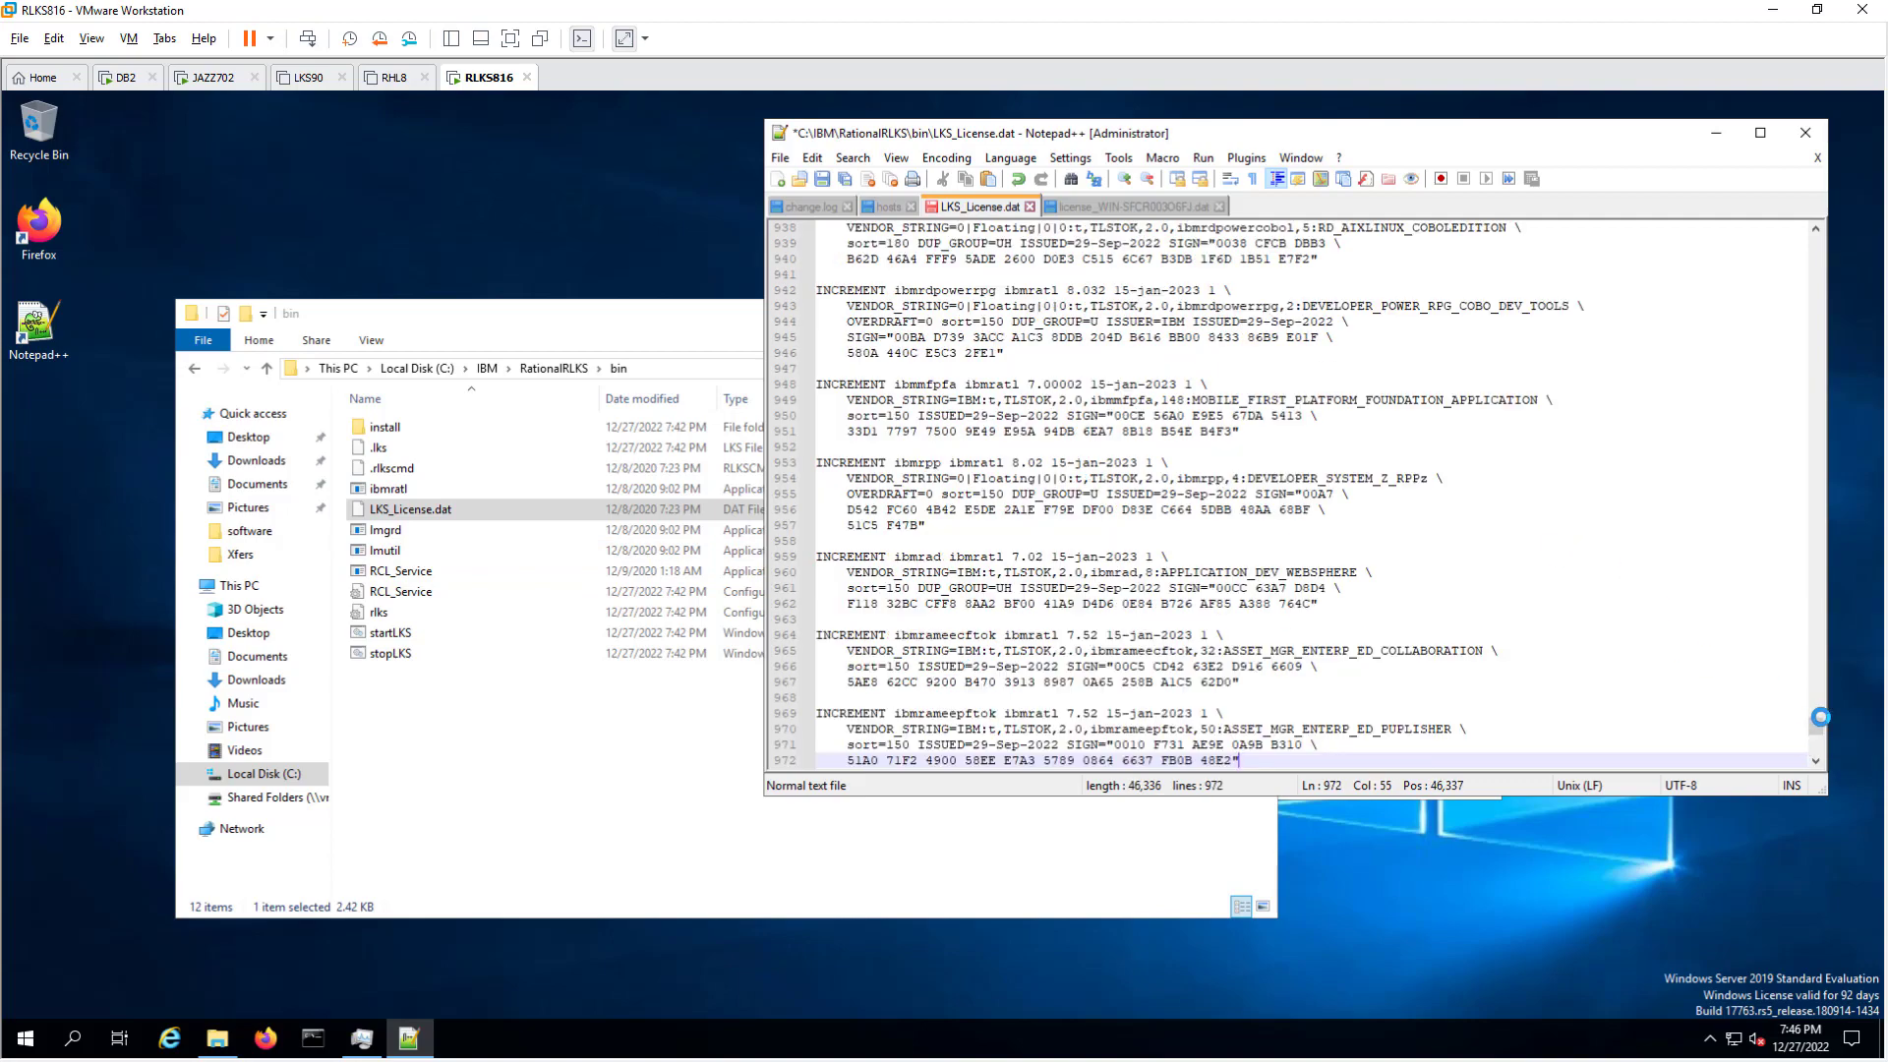
left_click_drag(1816, 710, 1811, 260)
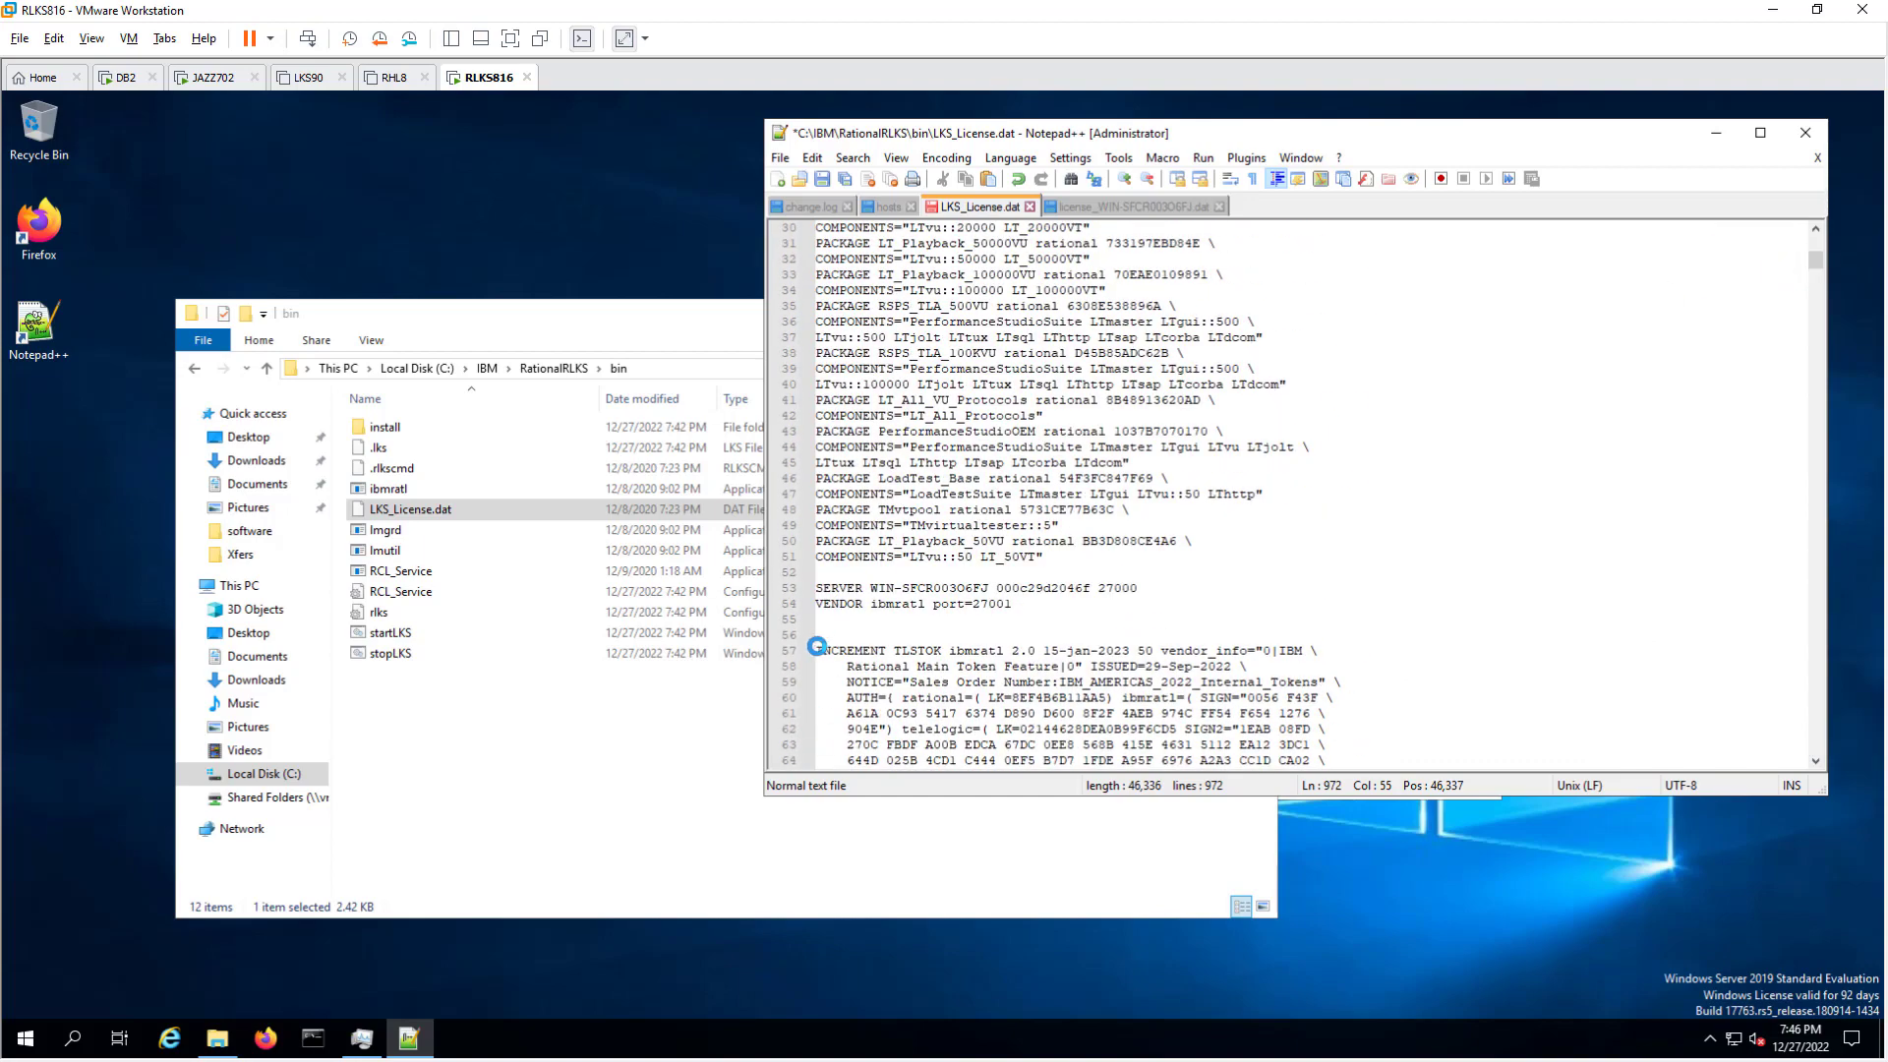
left_click(821, 179)
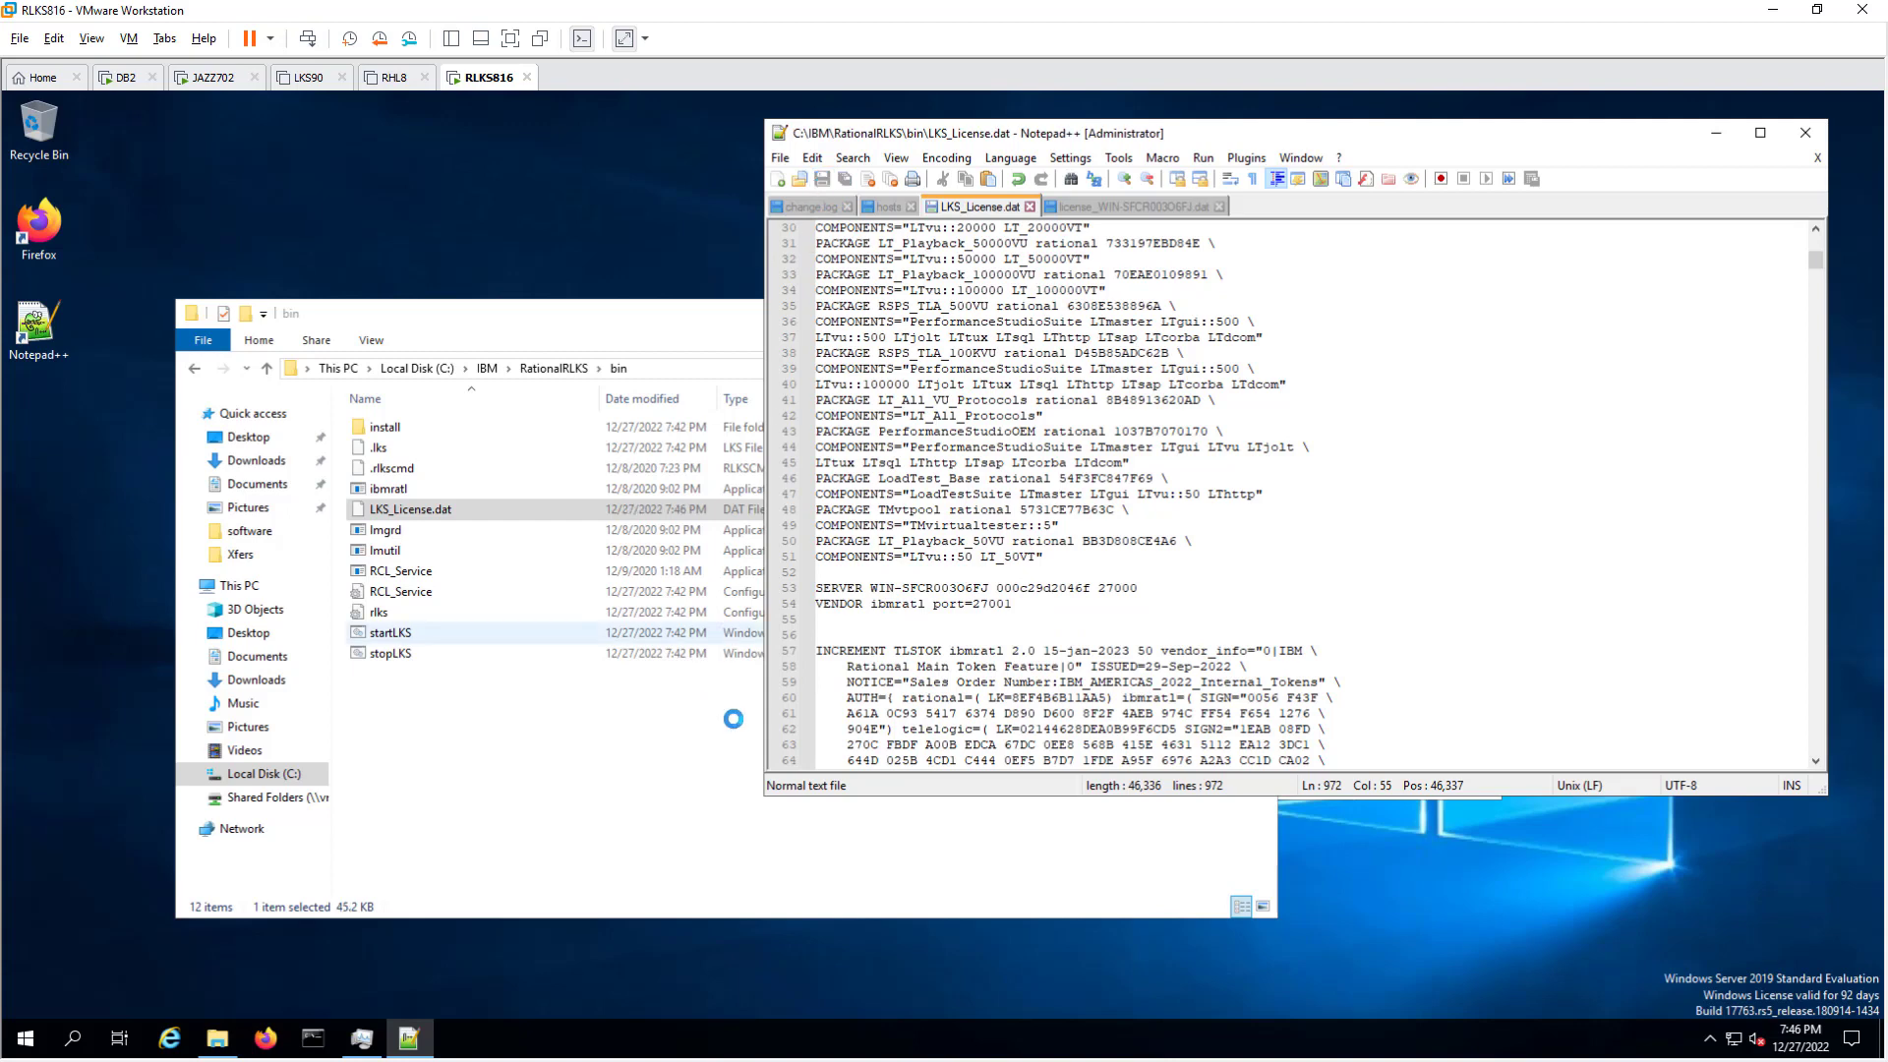
Step: Start the stopped IBM License Key Server service from Task Manager and close Notepad++
mouse_move(343, 1040)
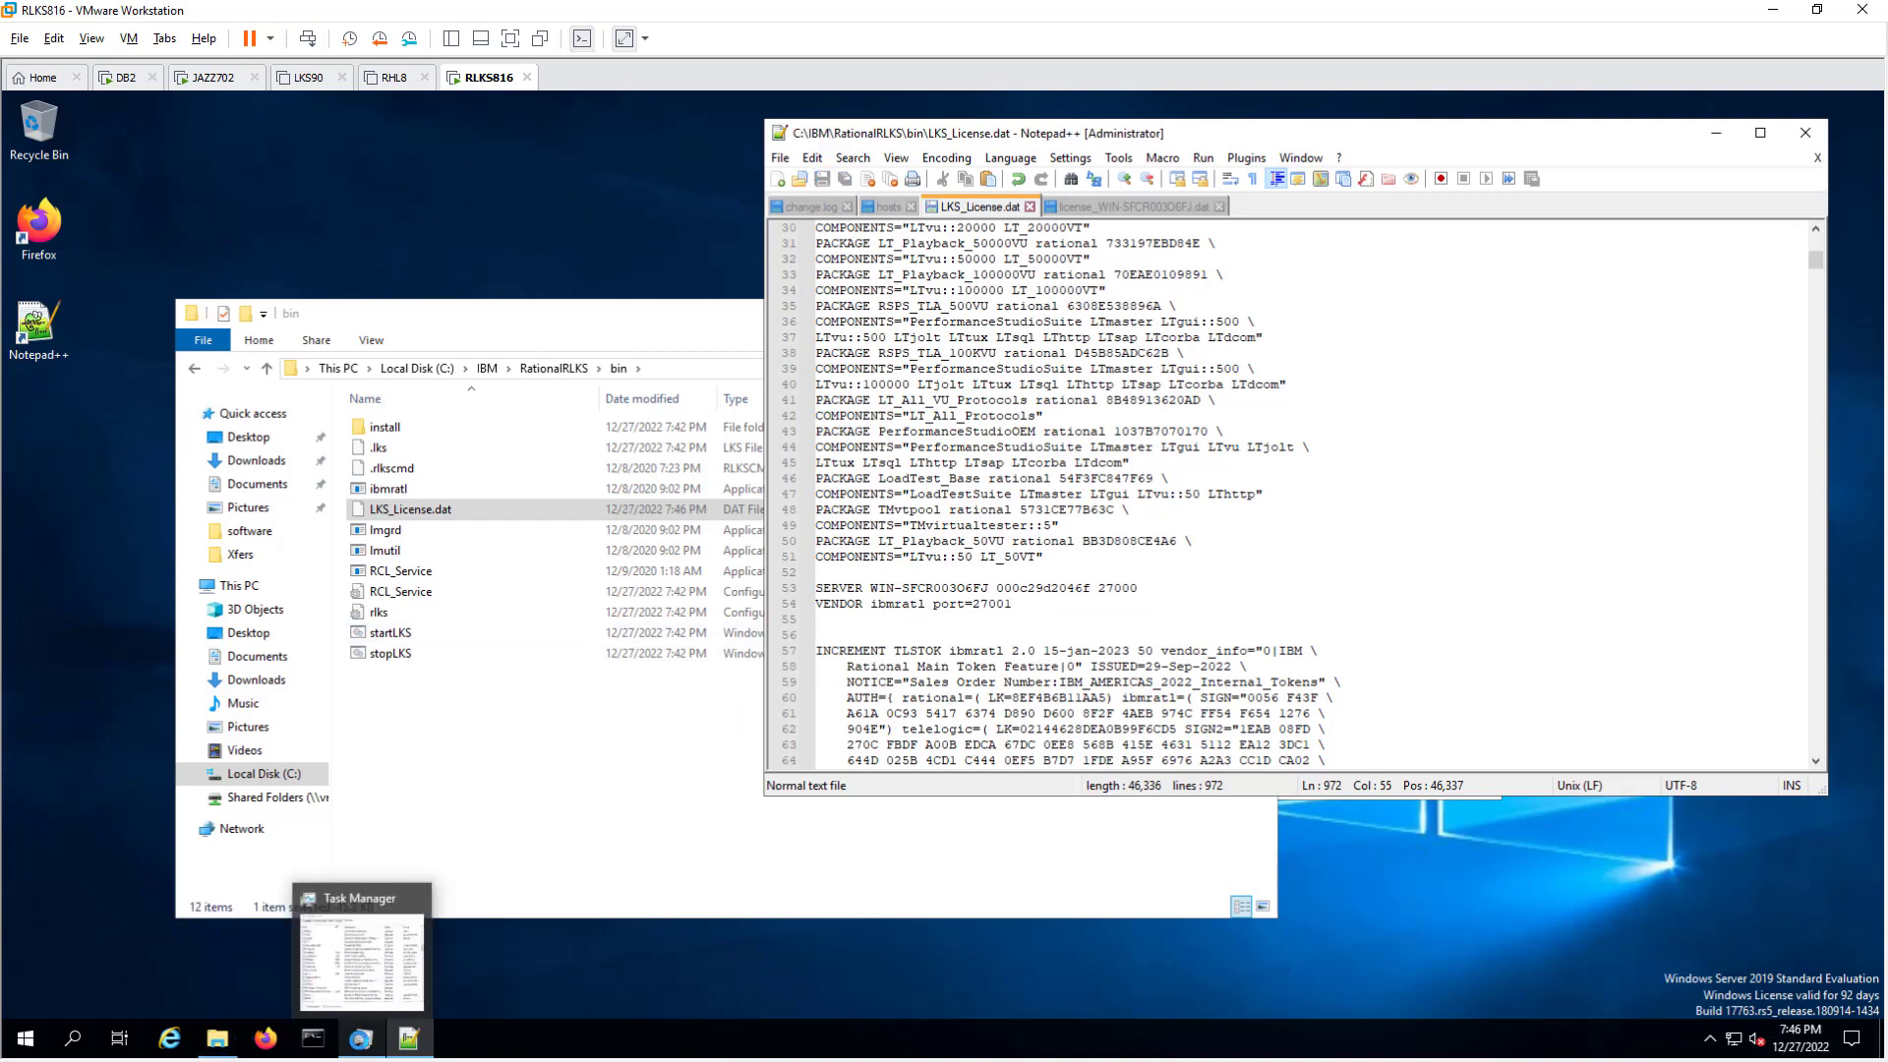
left_click(361, 1040)
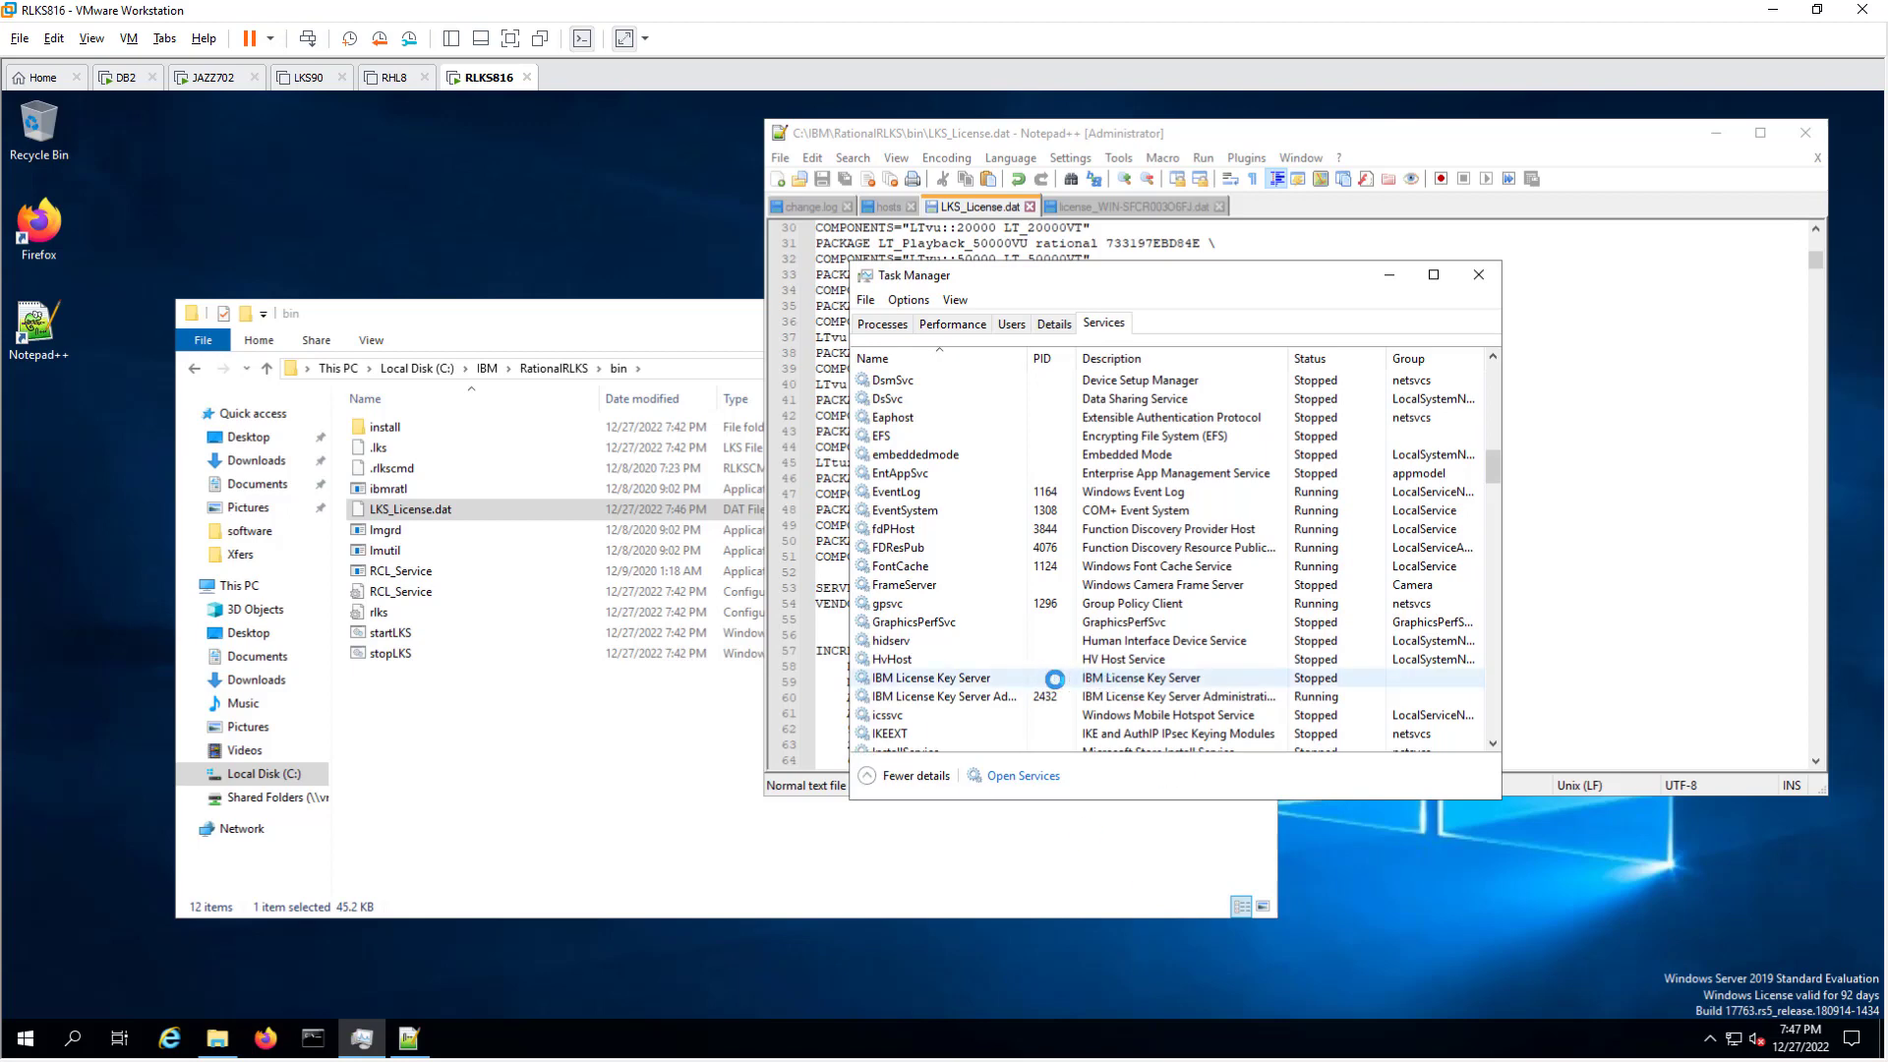
left_click(1013, 676)
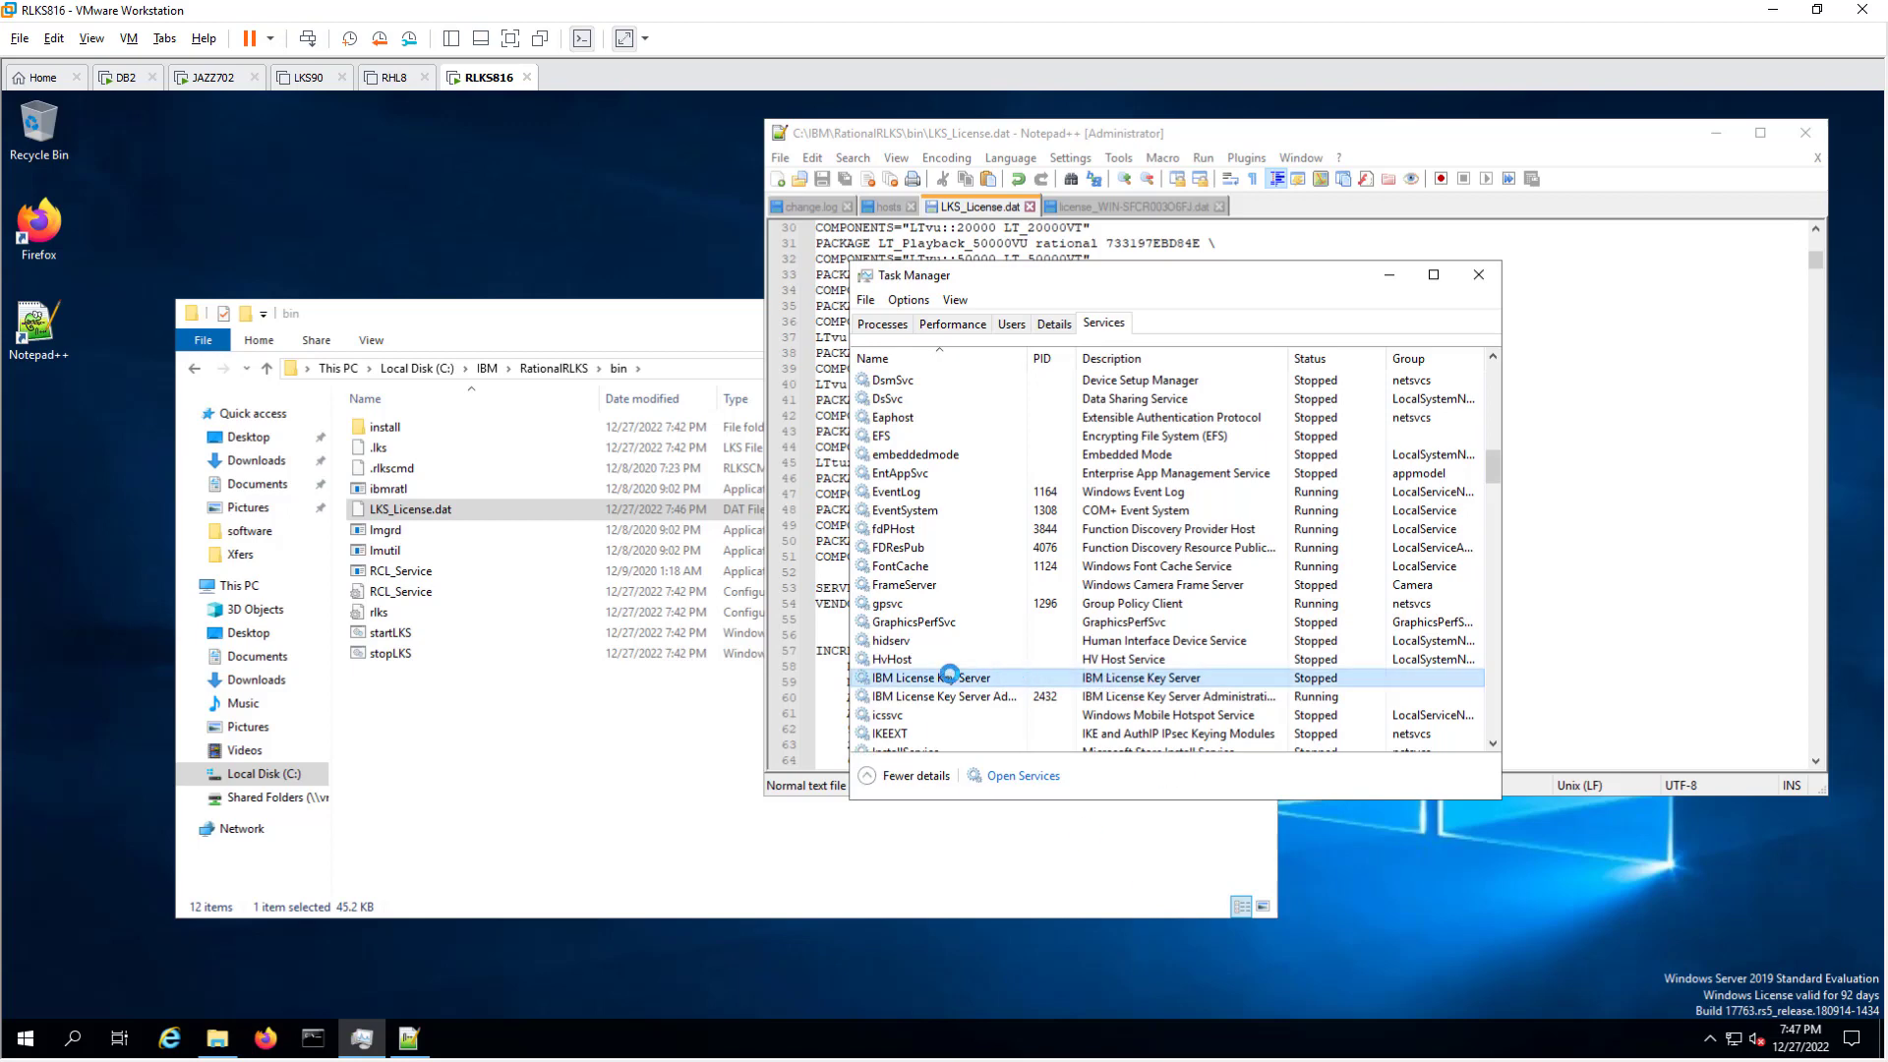
right_click(950, 675)
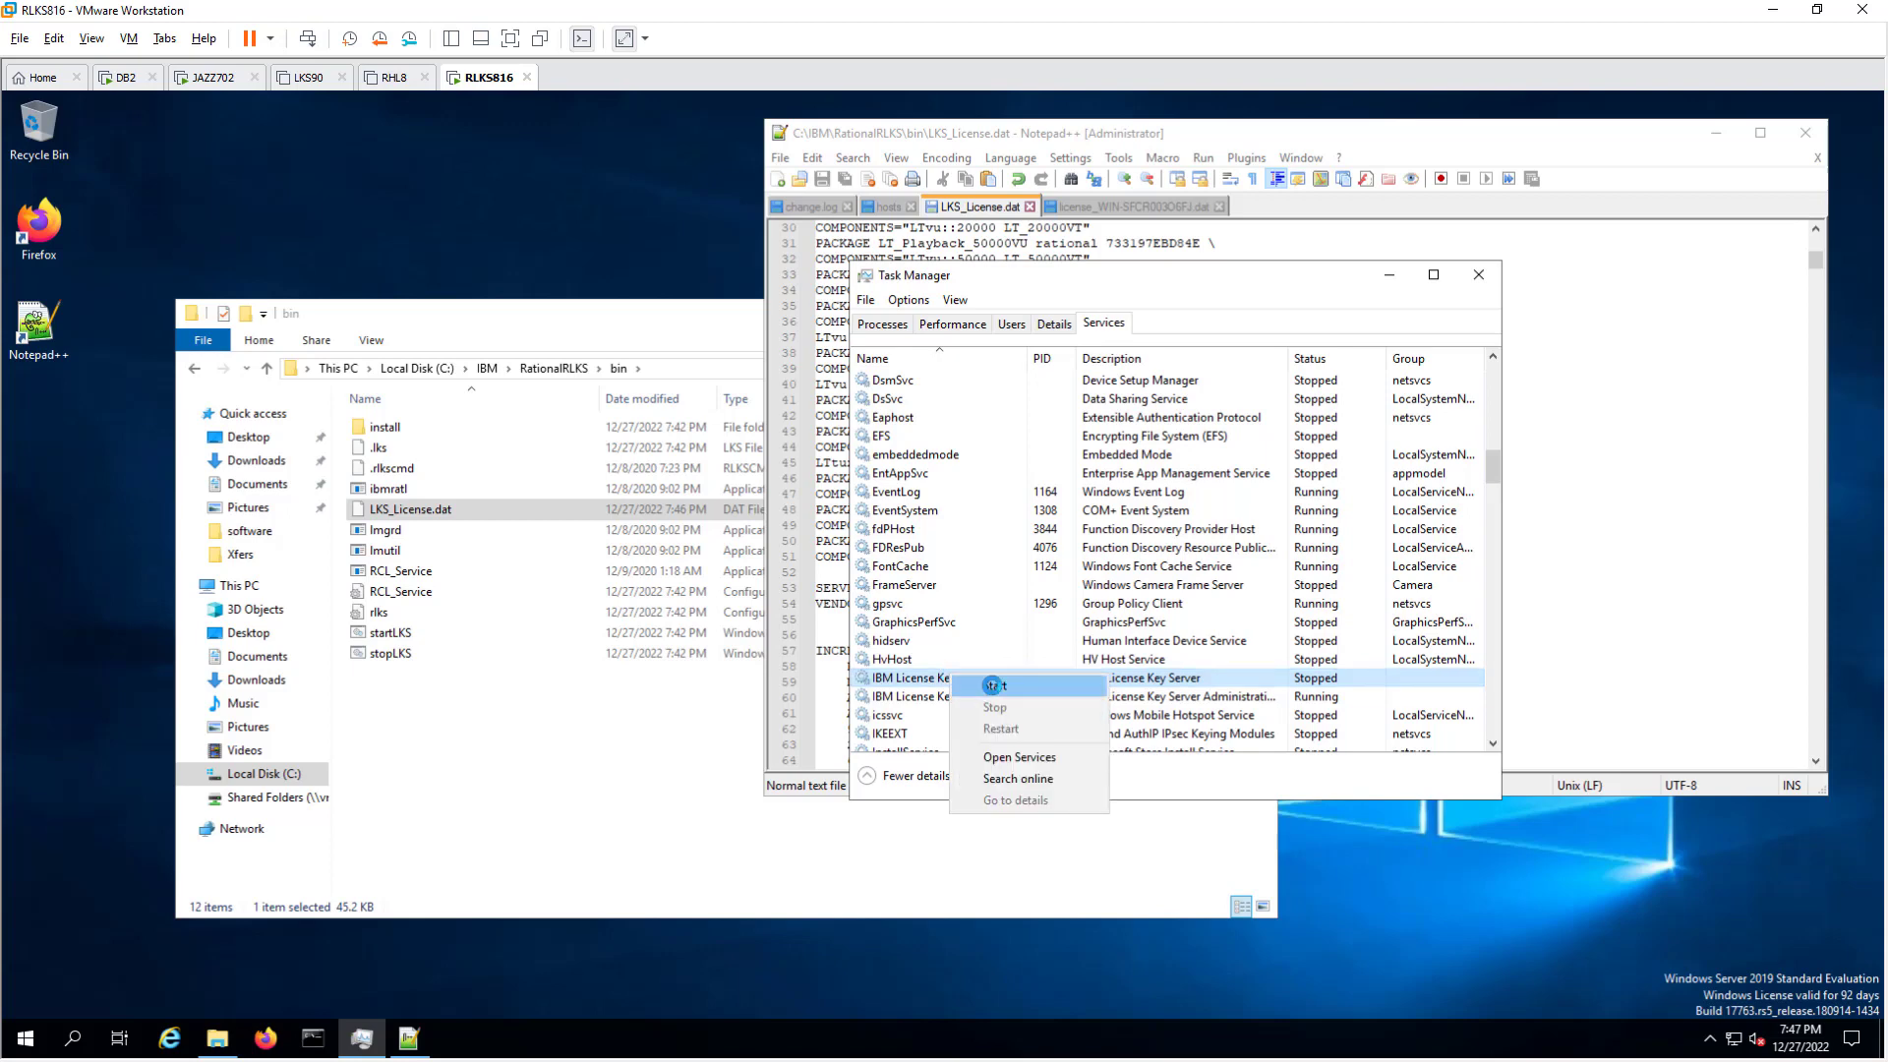
left_click(978, 691)
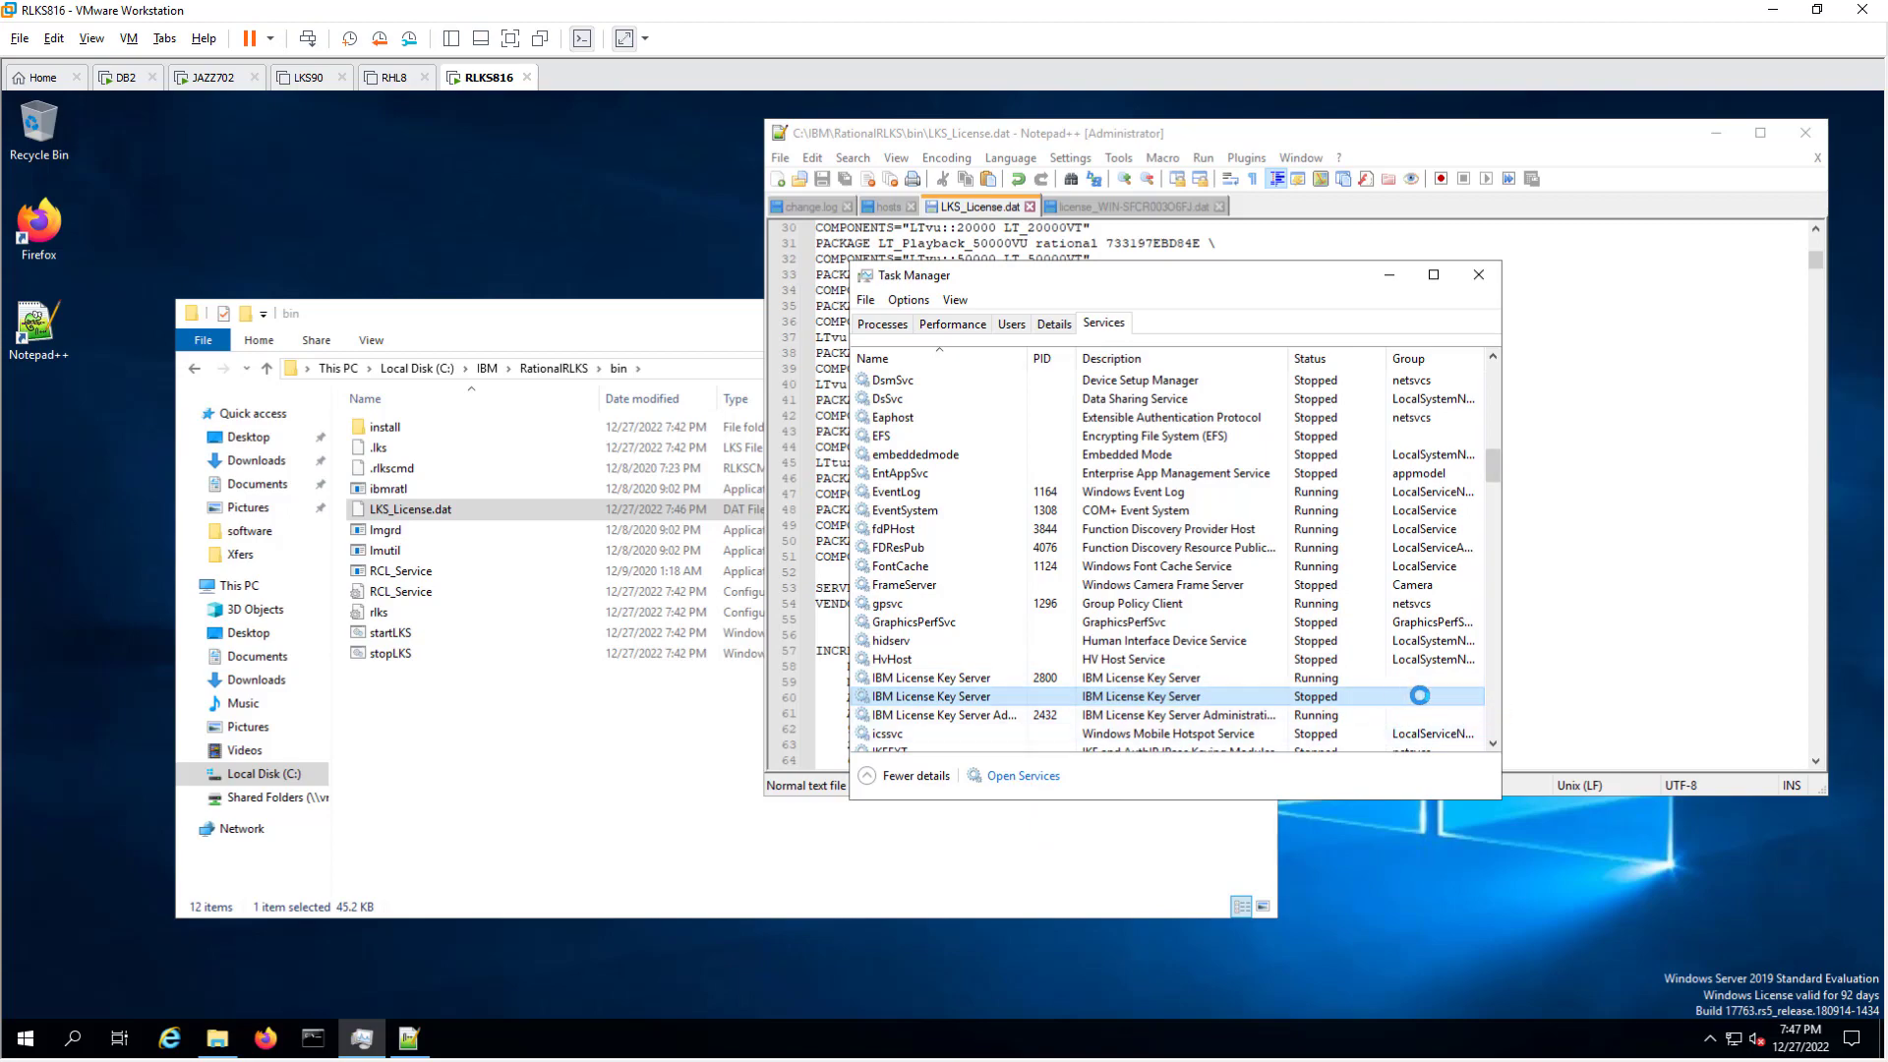
left_click(1806, 124)
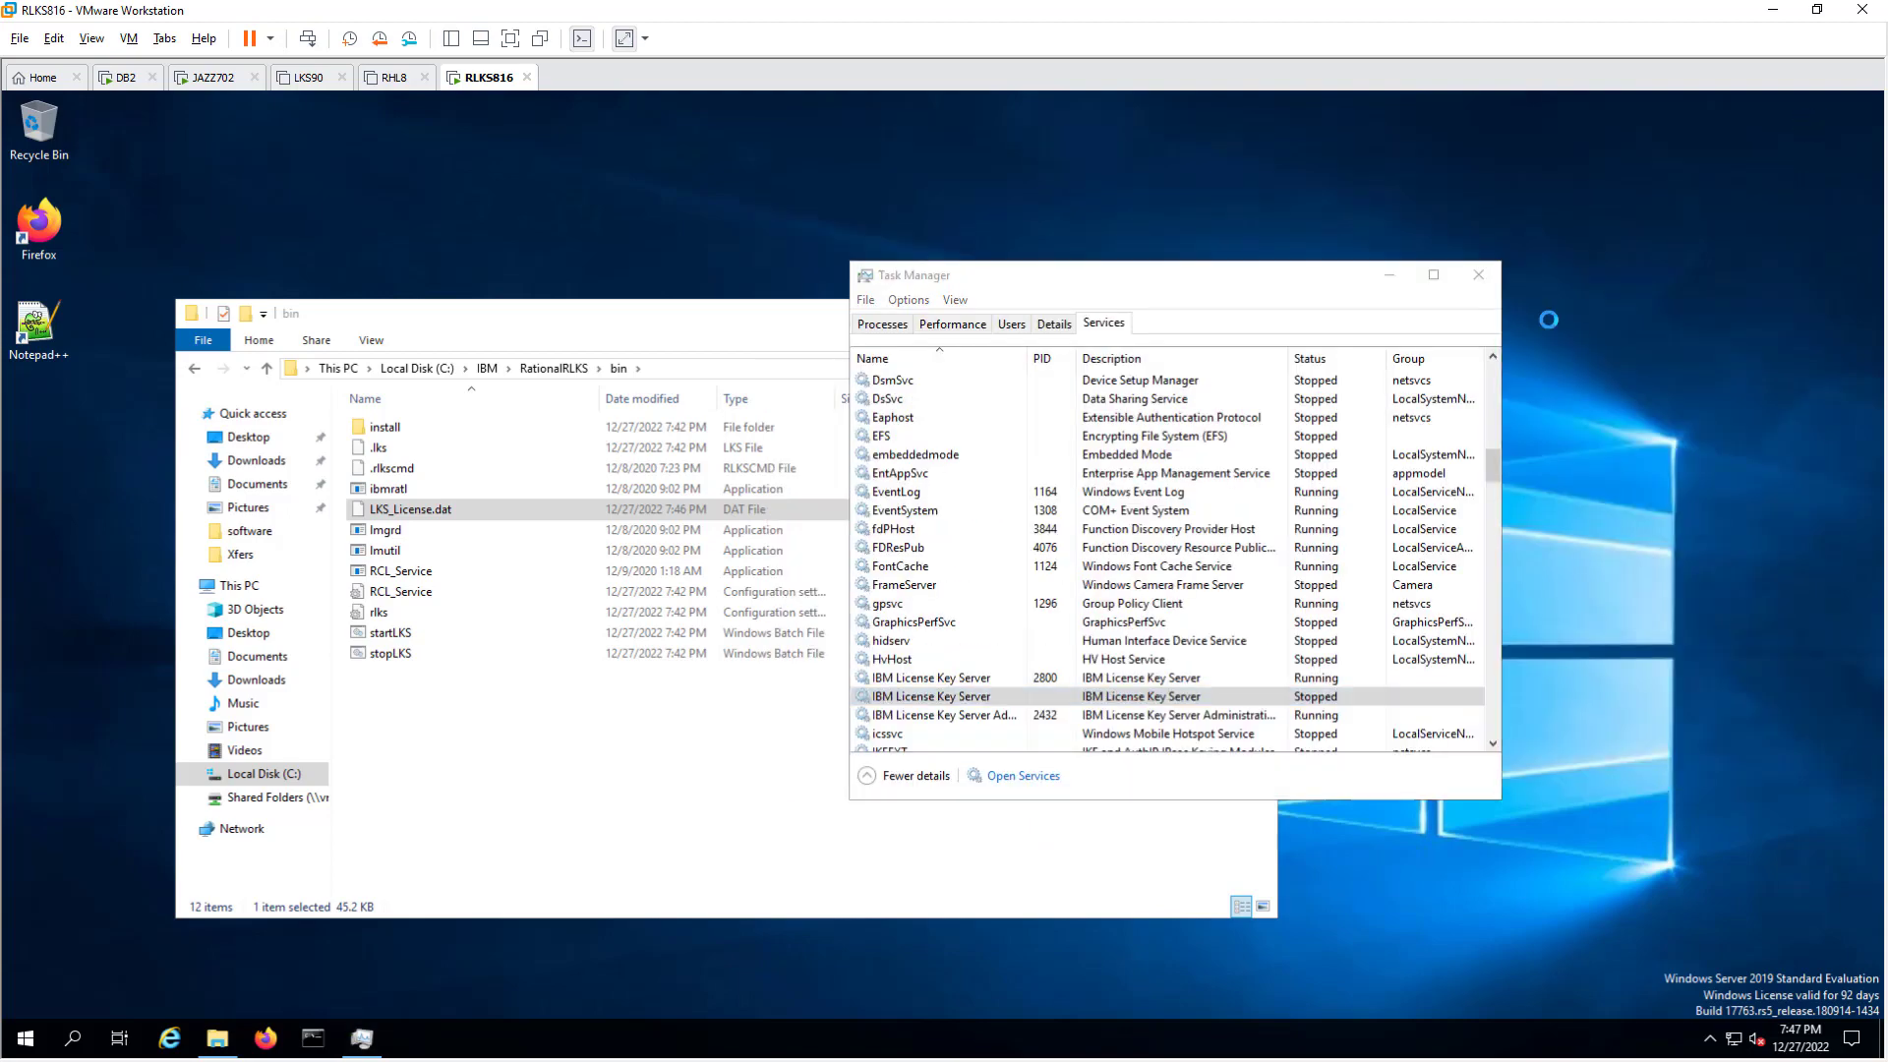
Step: Switch to the JAZZ702 virtual machine, reload License Key Management, and recheck the IBM Rational Common Licensing Service status
left_click(214, 79)
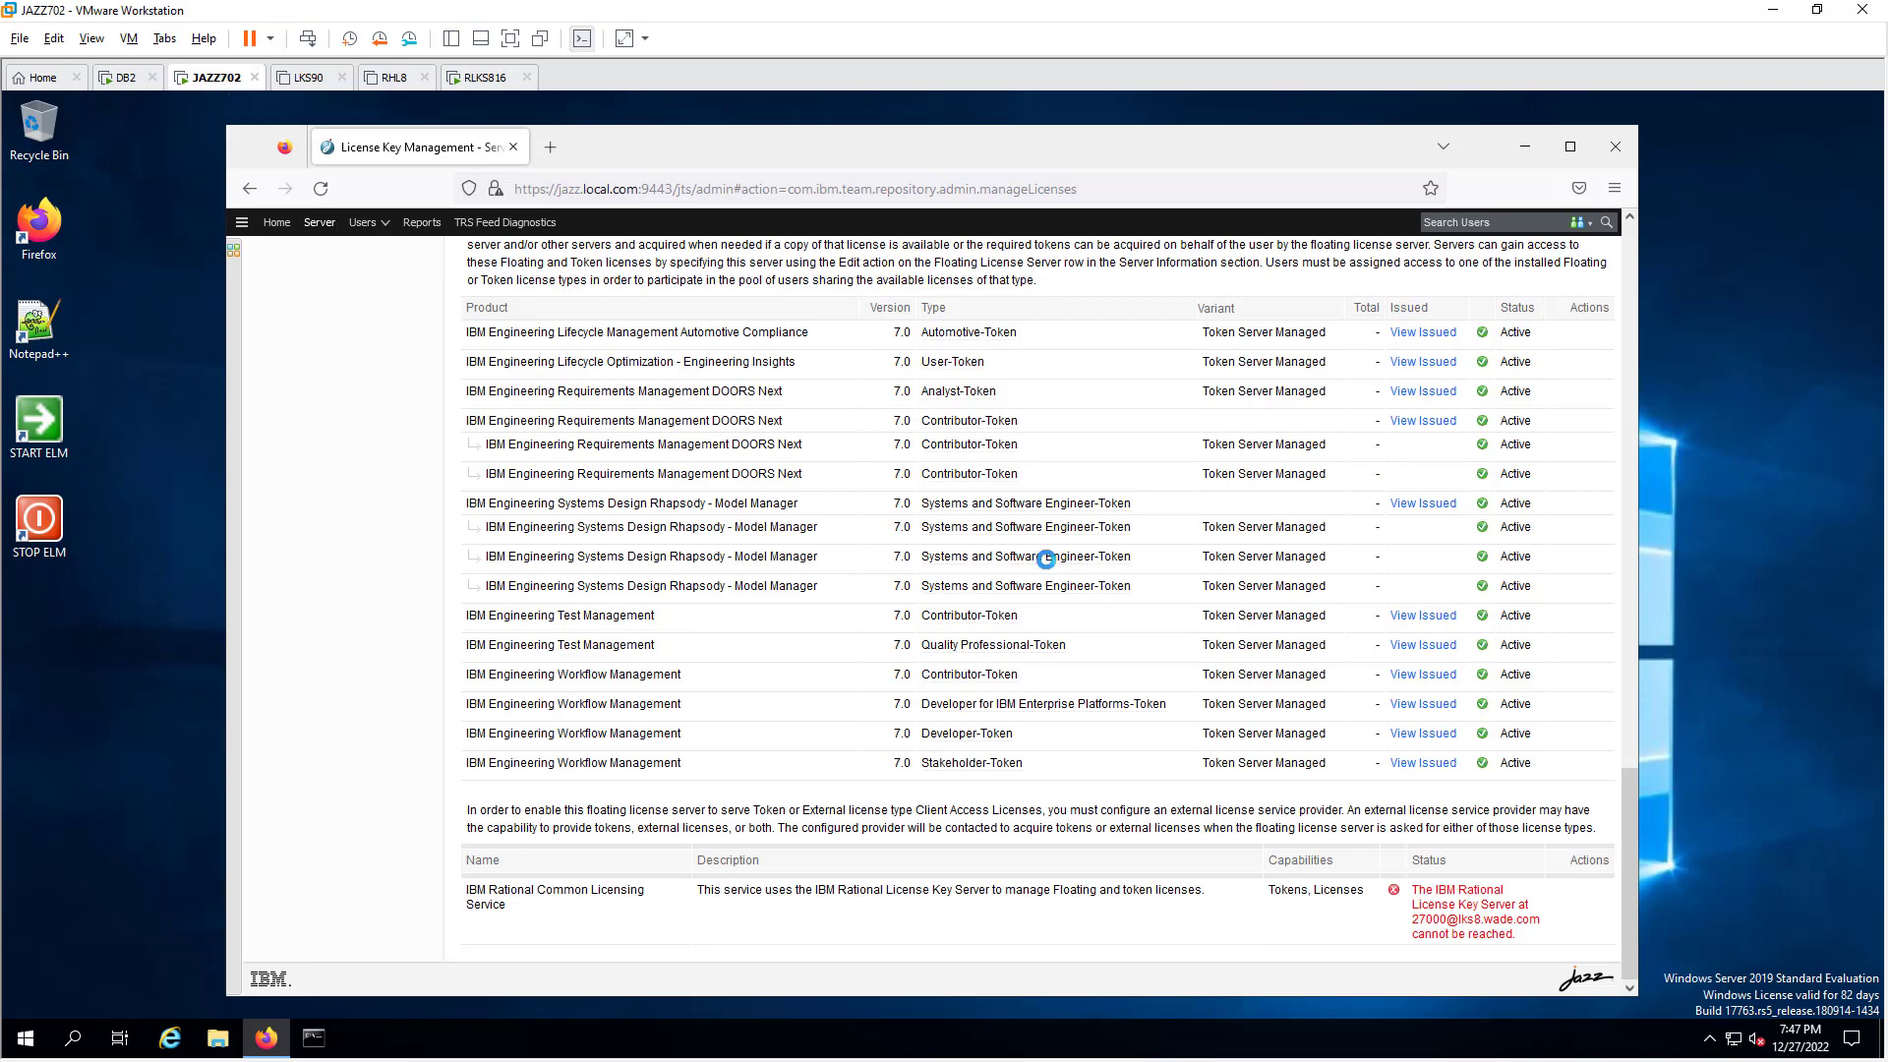
left_click(319, 189)
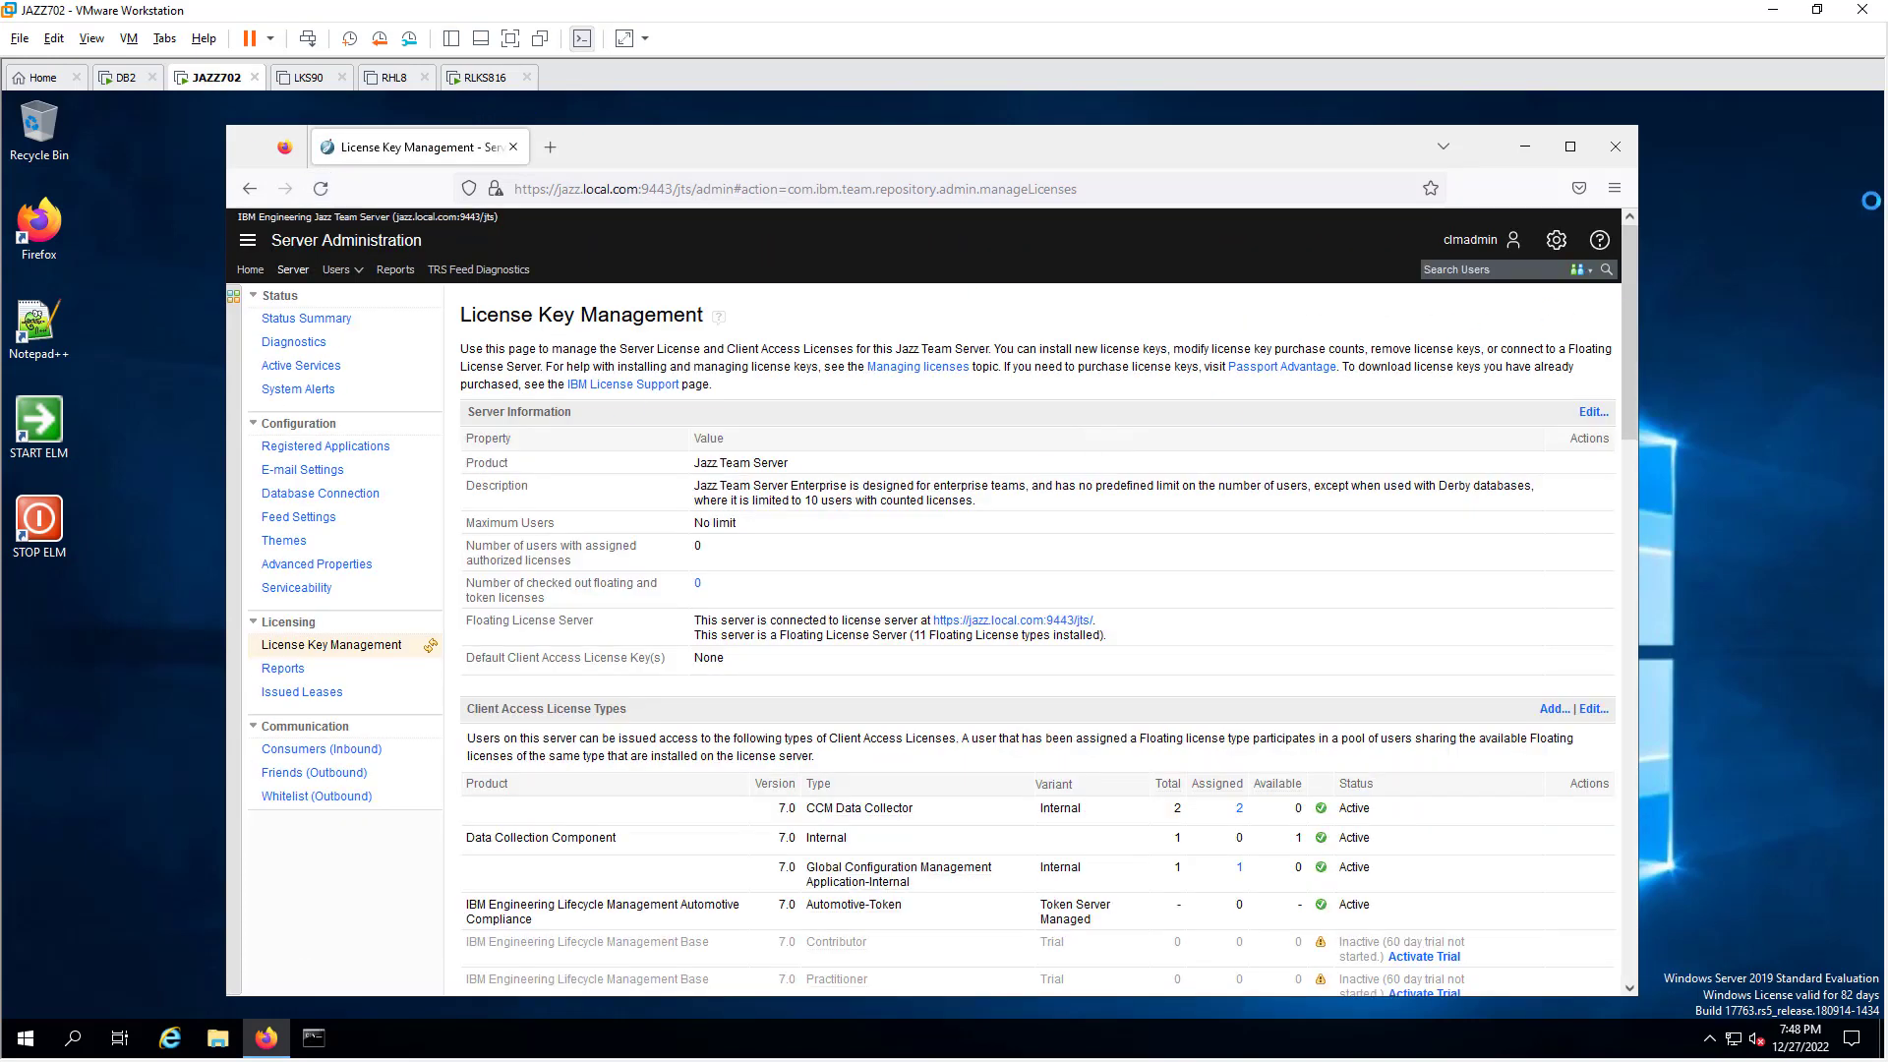
left_click_drag(1630, 264, 1715, 873)
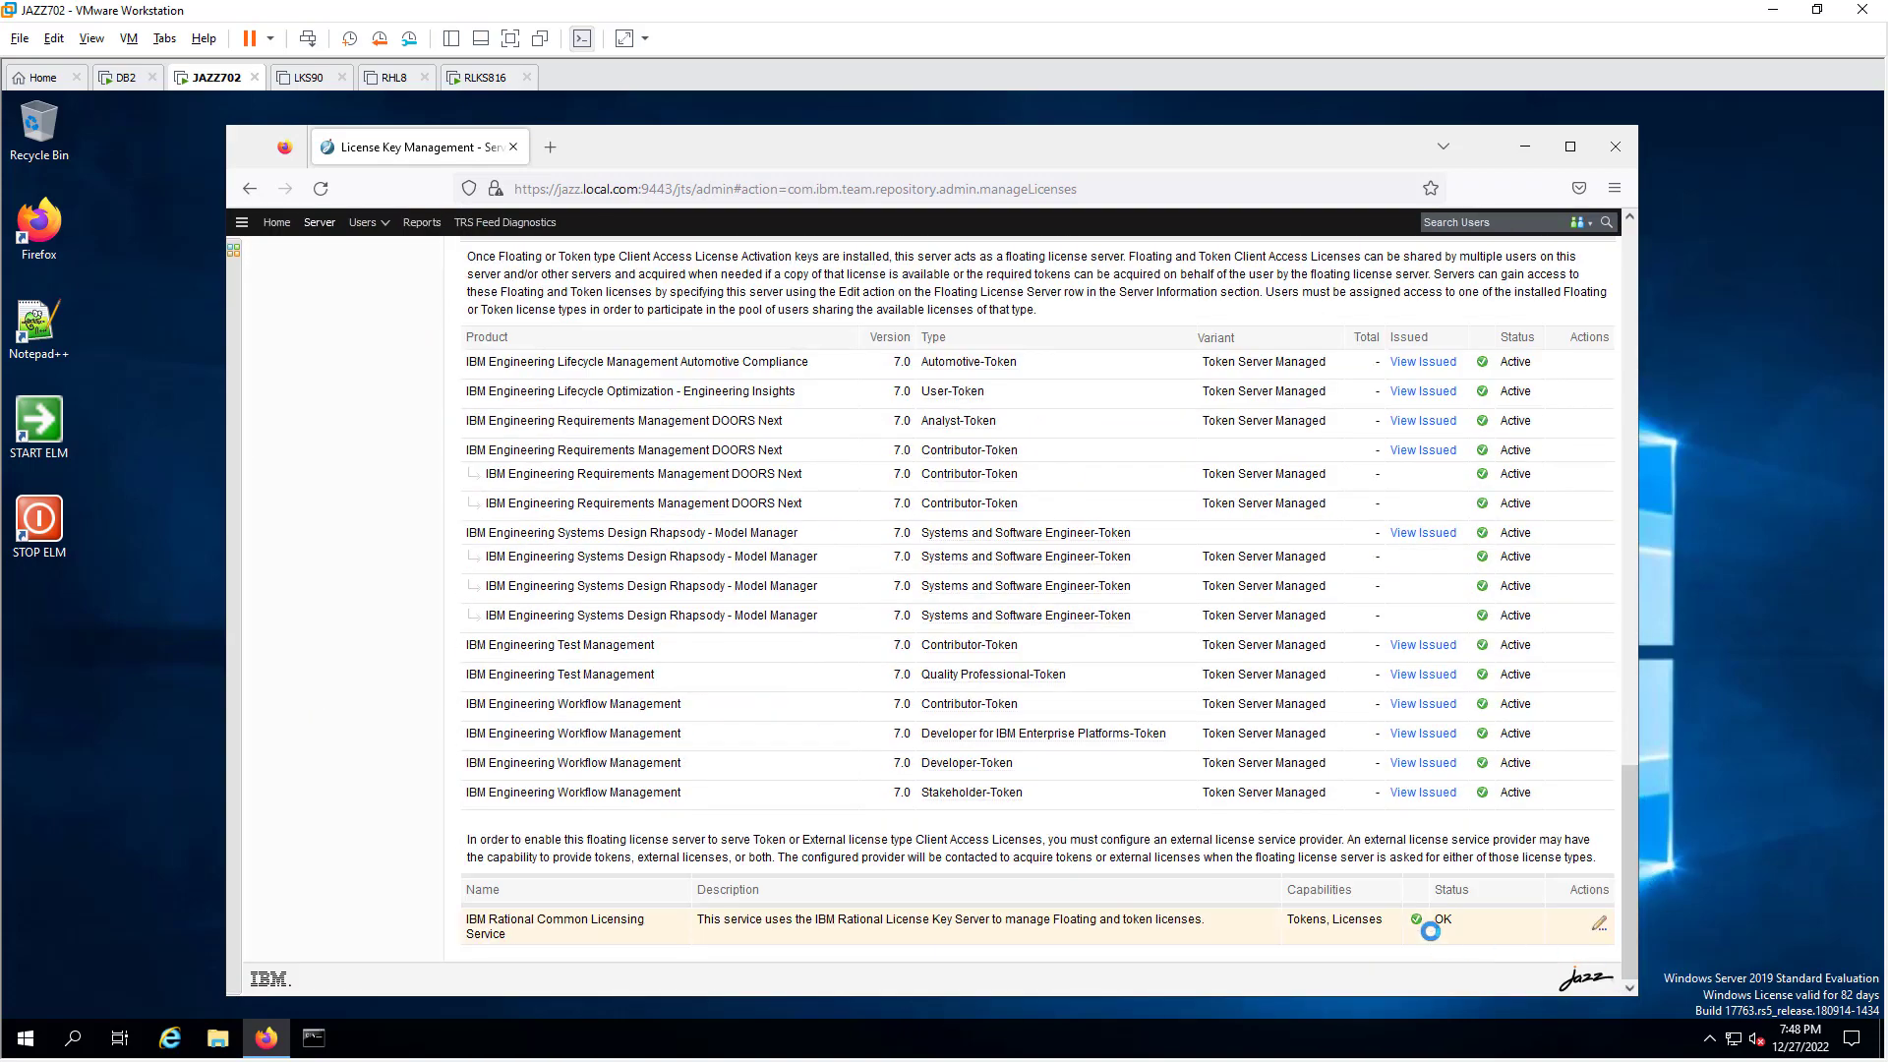